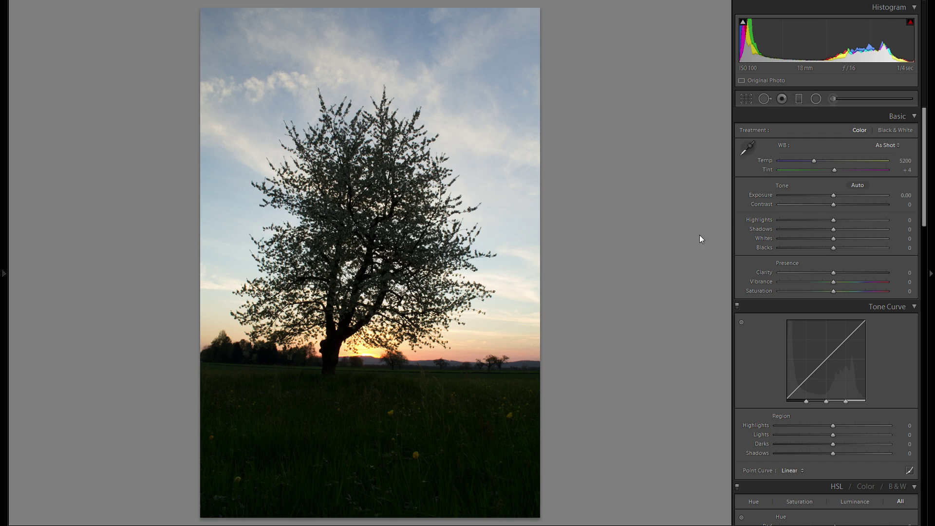
- Raise the photo's Shadows to +100 and lower its Highlights to −100
{"action": "left_click_drag", "start_coordinate": [835, 229], "coordinate": [887, 229]}
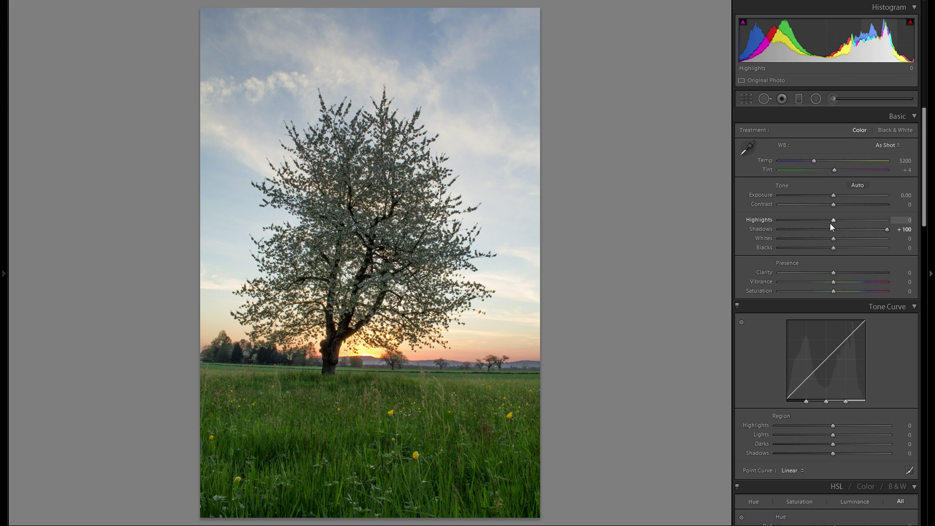
{"action": "left_click_drag", "start_coordinate": [828, 218], "coordinate": [644, 214]}
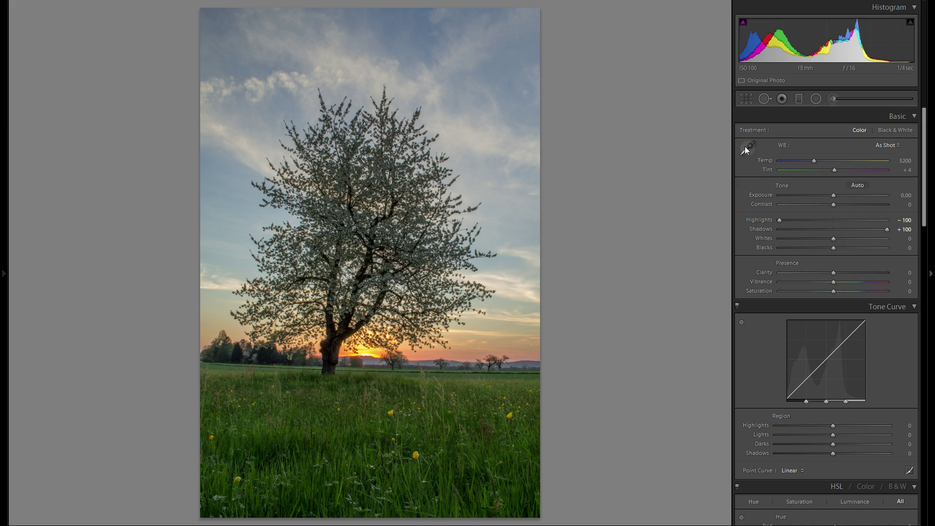
- Straighten the photo along the horizon line and apply the crop
{"action": "left_click", "coordinate": [746, 100]}
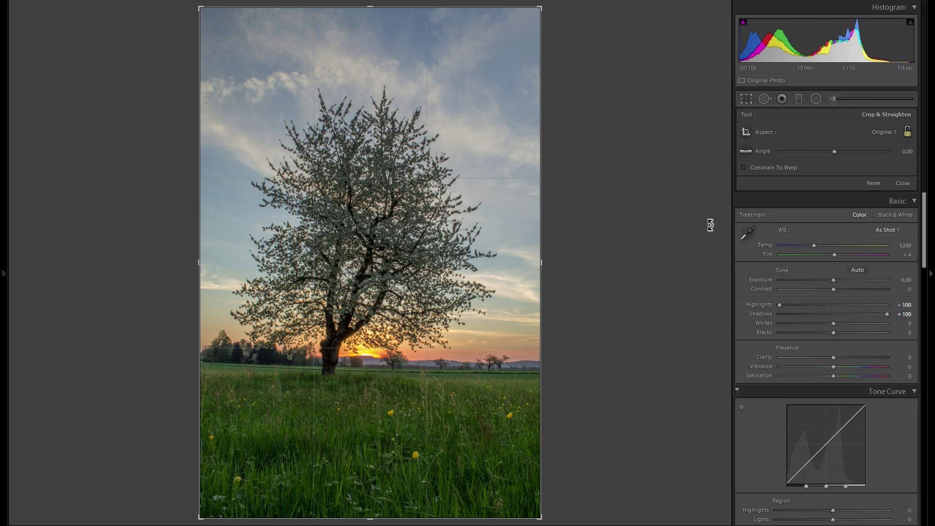
{"action": "left_click", "coordinate": [748, 154]}
{"action": "left_click_drag", "start_coordinate": [531, 369], "coordinate": [187, 361]}
{"action": "key", "text": "Return"}
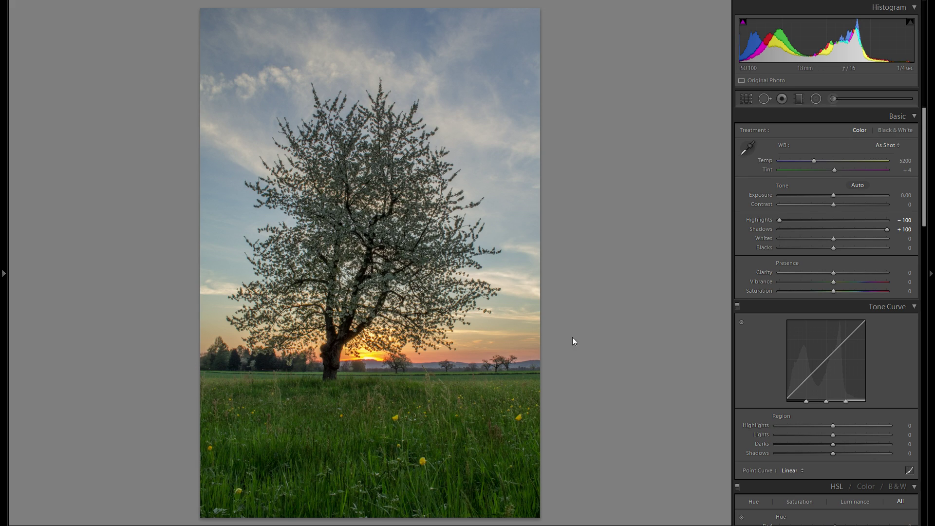
- Set the photo's Whites to +34, using the clipping preview to check the bright area around the sun
{"action": "mouse_move", "coordinate": [835, 238]}
{"action": "left_mouse_down"}
{"action": "mouse_move", "coordinate": [869, 245]}
{"action": "mouse_move", "coordinate": [838, 244]}
{"action": "left_mouse_up"}
{"action": "left_click", "coordinate": [403, 408]}
{"action": "left_click", "coordinate": [405, 413]}
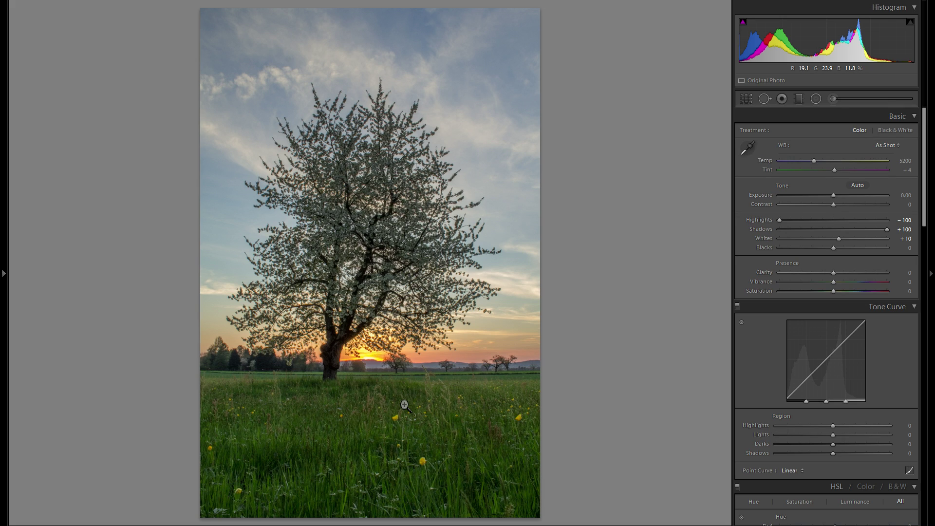
{"action": "left_click_drag", "start_coordinate": [840, 241], "coordinate": [841, 241]}
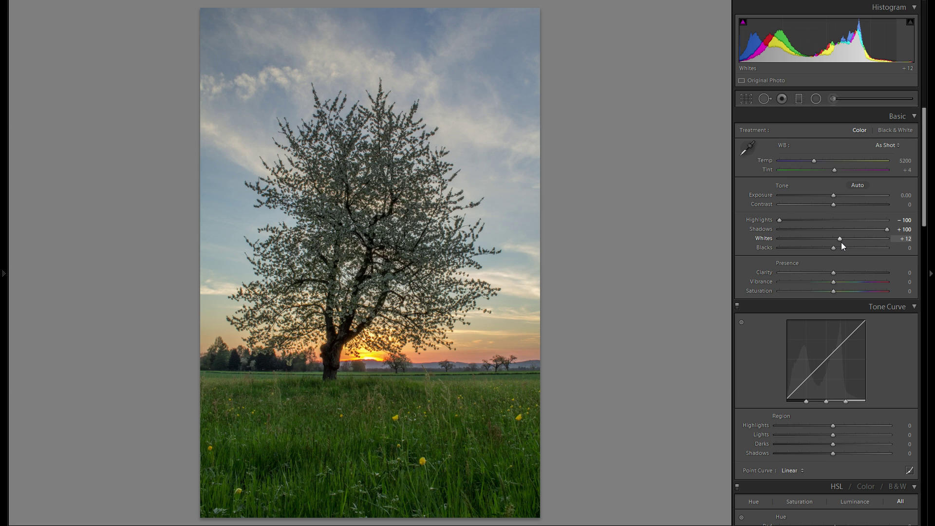
{"action": "mouse_move", "coordinate": [841, 239]}
{"action": "left_mouse_down"}
{"action": "mouse_move", "coordinate": [862, 238]}
{"action": "mouse_move", "coordinate": [852, 238]}
{"action": "left_mouse_up"}
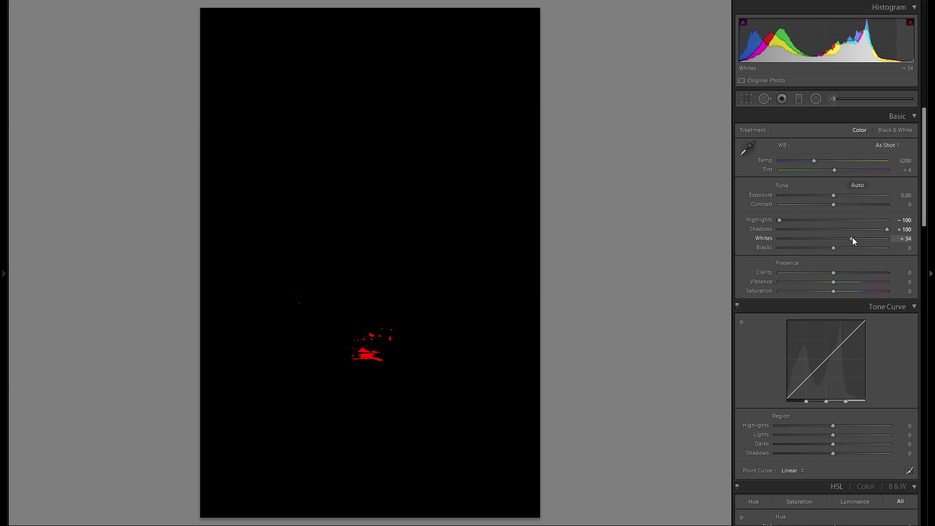
{"action": "left_click_drag", "start_coordinate": [853, 238], "coordinate": [852, 238]}
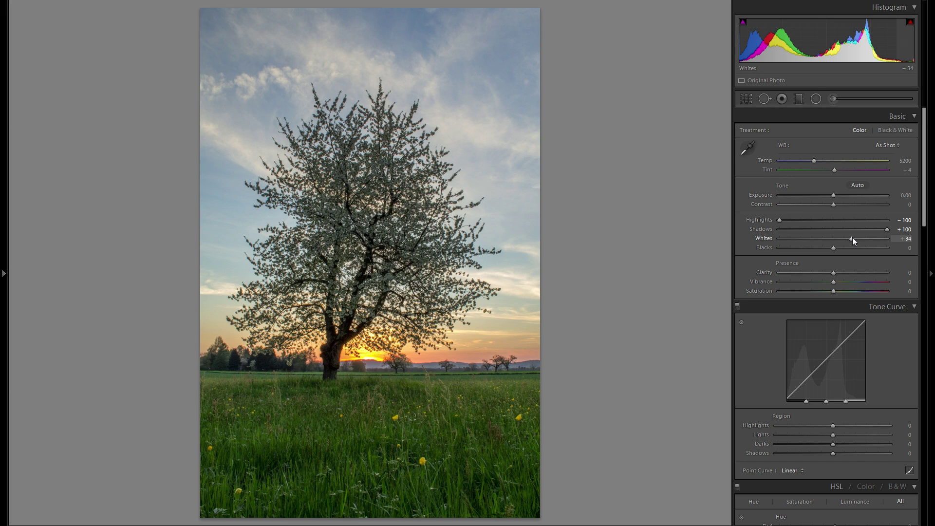
{"action": "left_click_drag", "start_coordinate": [853, 237], "coordinate": [851, 240]}
- Set Blacks to −20 with the help of the clipping preview, and reduce Contrast to −29
{"action": "left_click_drag", "start_coordinate": [839, 251], "coordinate": [826, 250]}
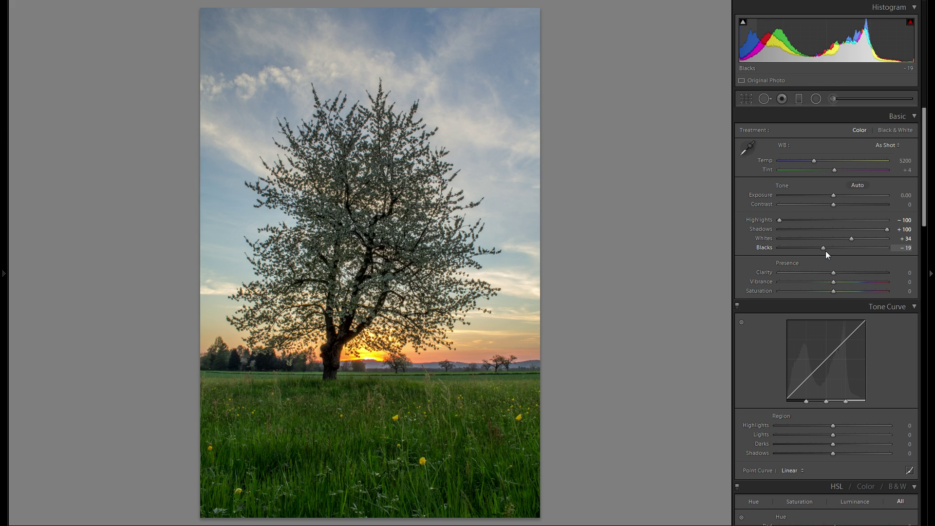
{"action": "left_click_drag", "start_coordinate": [825, 250], "coordinate": [824, 251]}
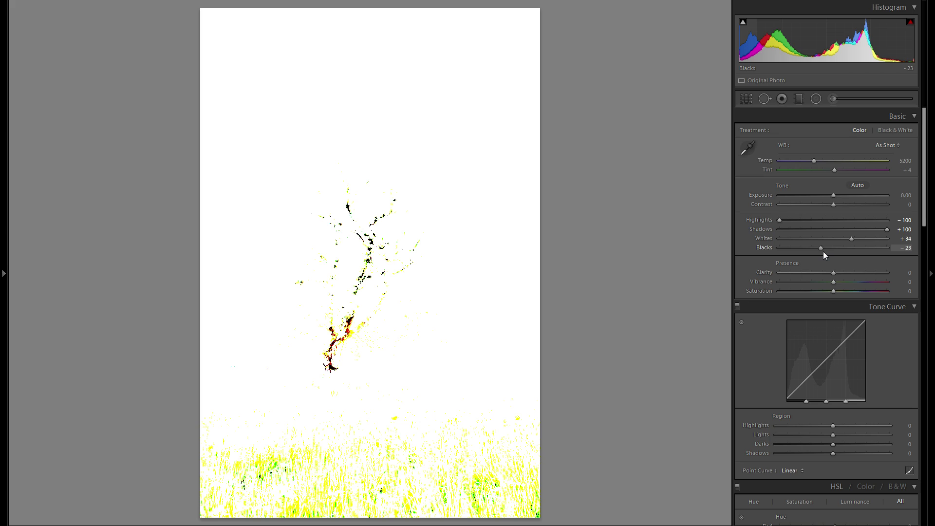
{"action": "left_click_drag", "start_coordinate": [823, 251], "coordinate": [820, 253]}
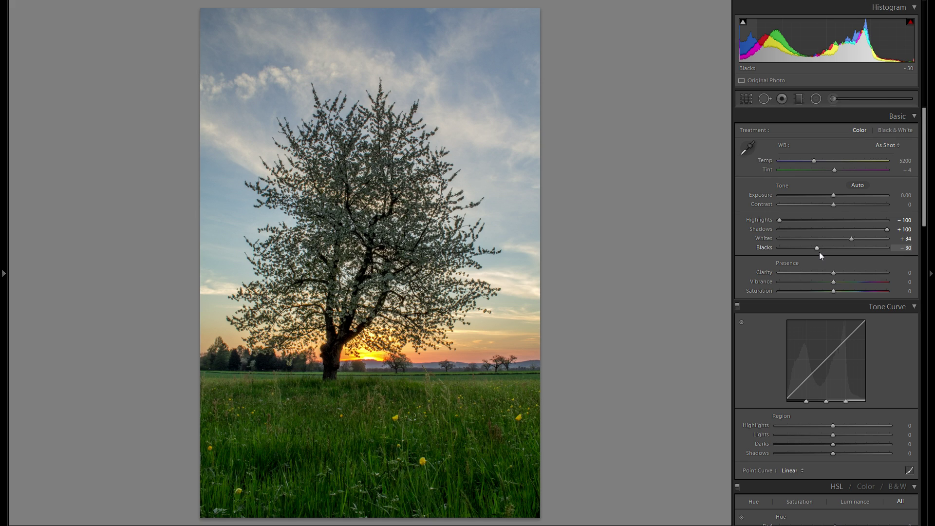
{"action": "left_click", "coordinate": [817, 248], "text": "alt"}
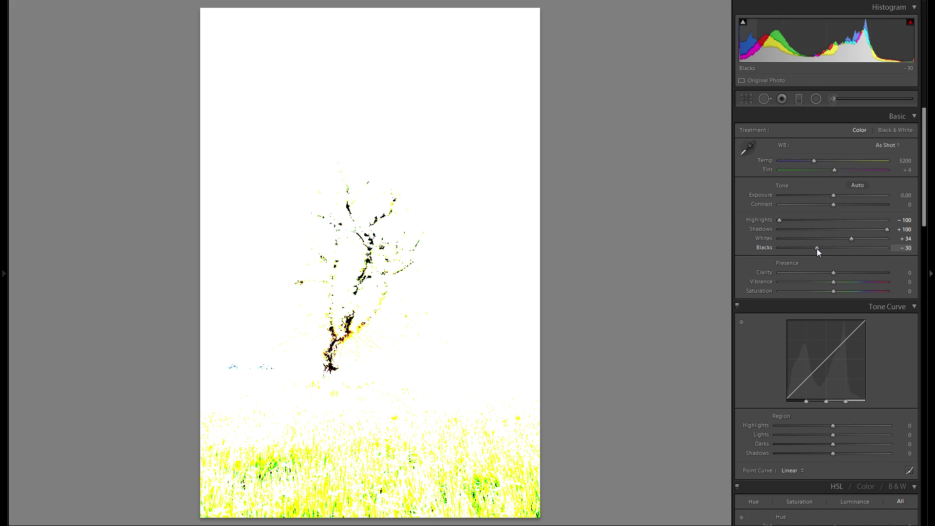
{"action": "left_click_drag", "start_coordinate": [817, 248], "coordinate": [822, 252]}
{"action": "mouse_move", "coordinate": [834, 206]}
{"action": "left_mouse_down"}
{"action": "mouse_move", "coordinate": [849, 206]}
{"action": "mouse_move", "coordinate": [803, 212]}
{"action": "mouse_move", "coordinate": [857, 215]}
{"action": "mouse_move", "coordinate": [818, 217]}
{"action": "left_mouse_up"}
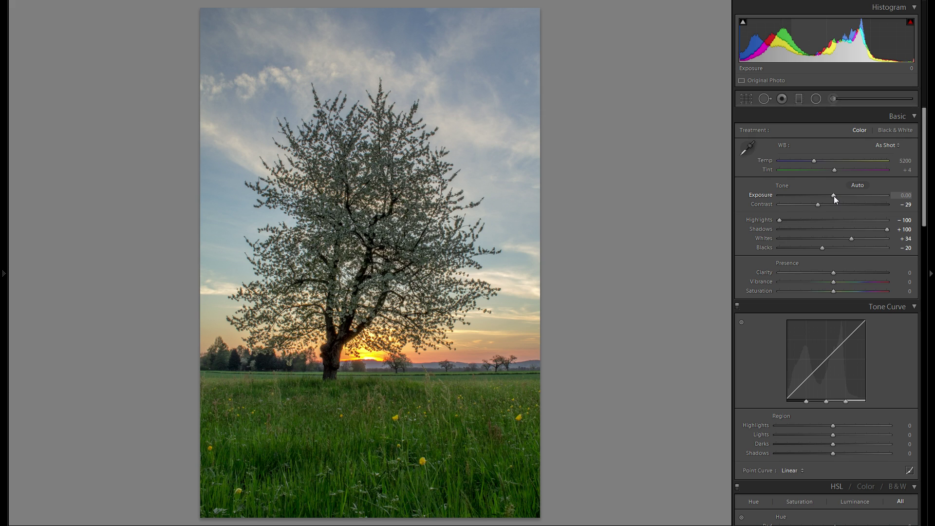
{"action": "left_click_drag", "start_coordinate": [834, 196], "coordinate": [839, 197]}
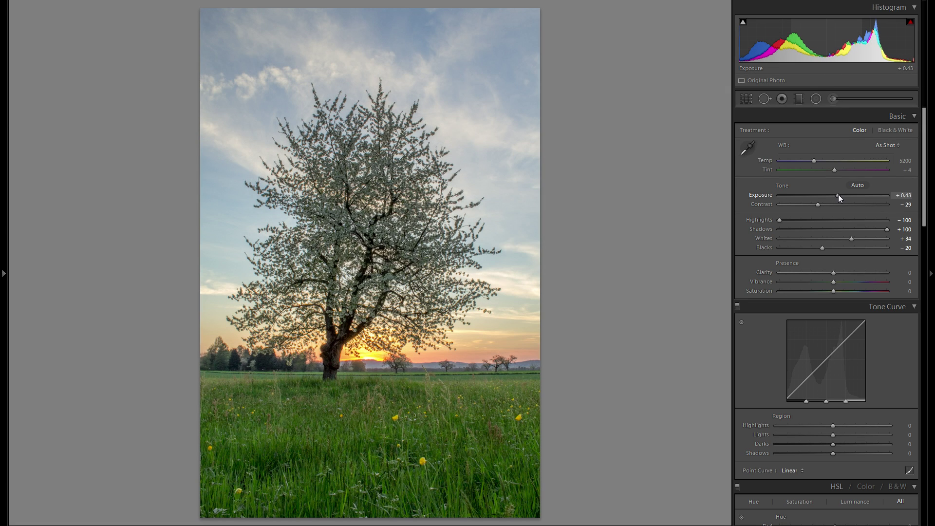
{"action": "left_click_drag", "start_coordinate": [837, 194], "coordinate": [822, 195]}
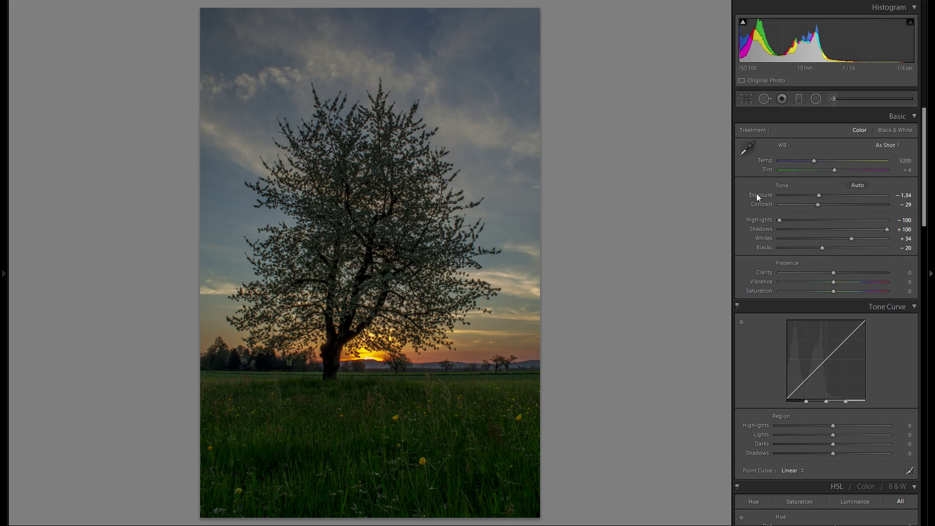
{"action": "double_click", "coordinate": [755, 194]}
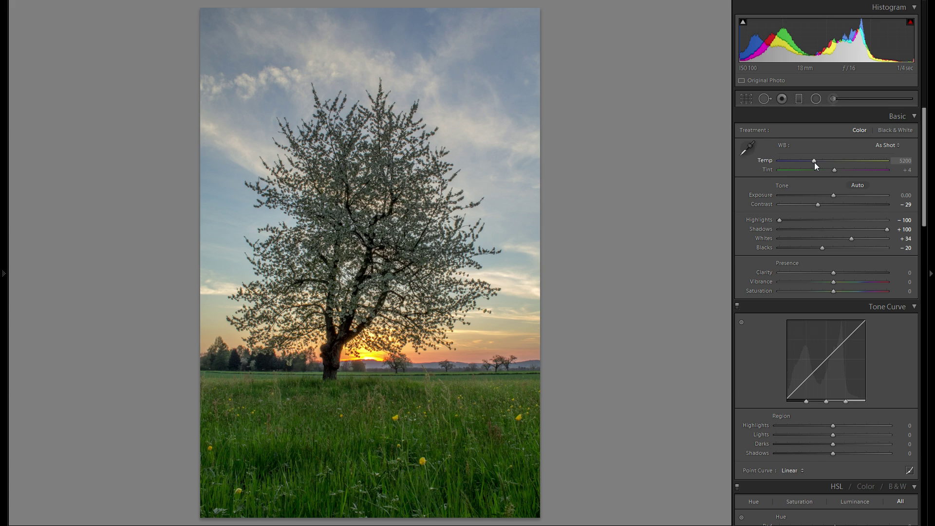
- Warm the white balance to a Temp of 5982 and shift the Tint towards magenta to +48
{"action": "left_click_drag", "start_coordinate": [814, 162], "coordinate": [843, 164]}
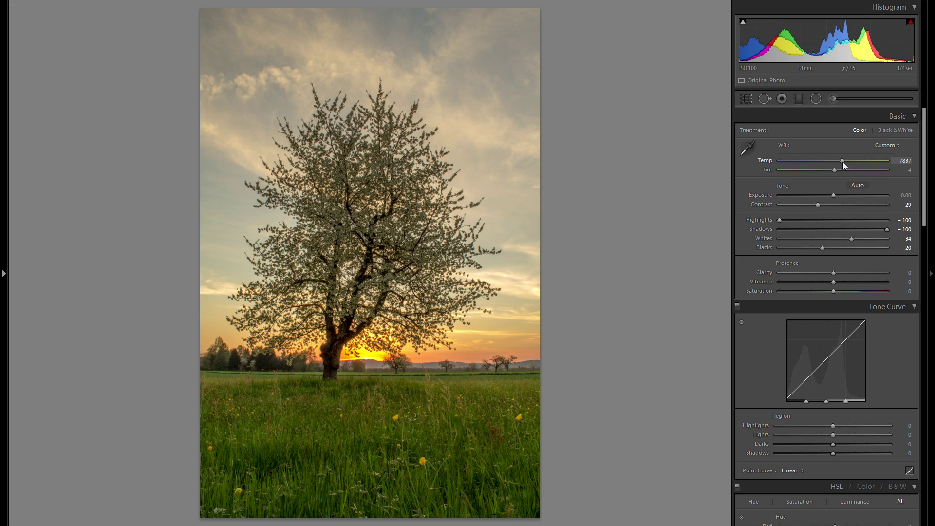
{"action": "left_click_drag", "start_coordinate": [844, 165], "coordinate": [822, 165]}
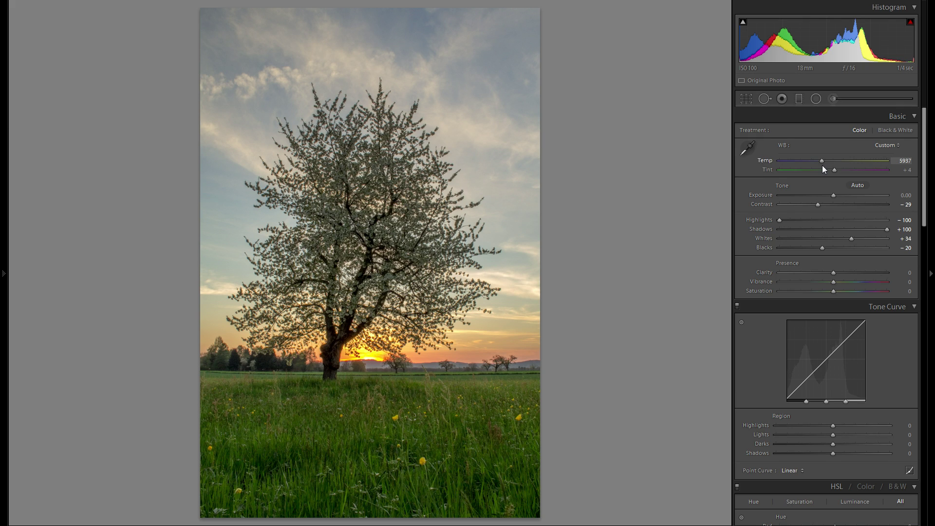
{"action": "left_click_drag", "start_coordinate": [822, 165], "coordinate": [840, 175]}
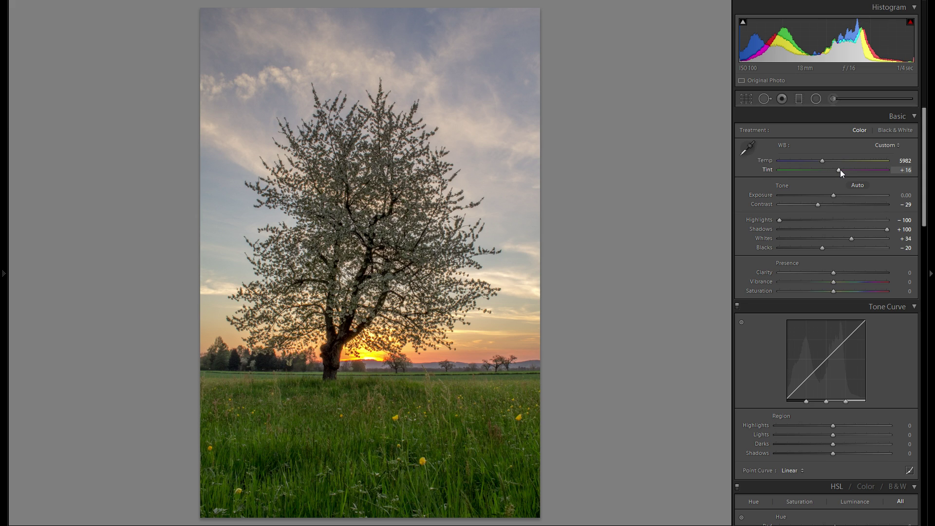
{"action": "left_click_drag", "start_coordinate": [840, 169], "coordinate": [852, 172]}
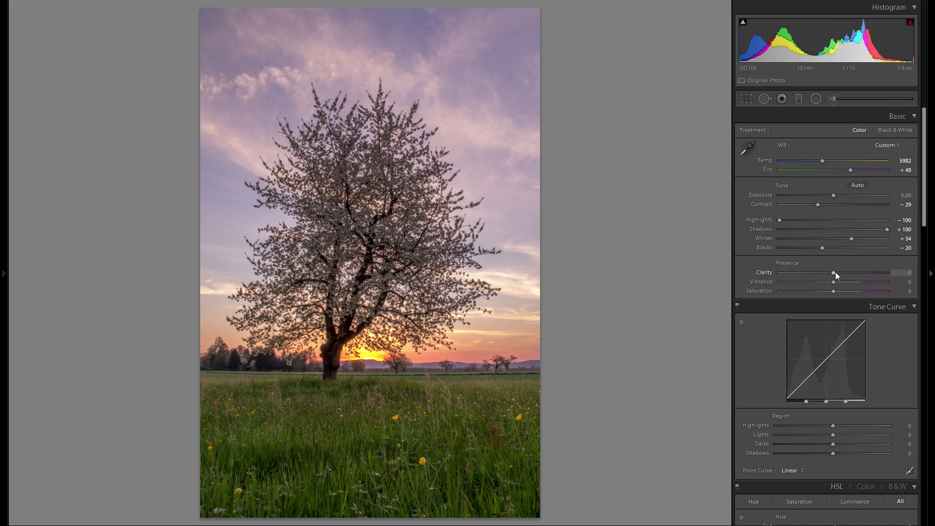
- Try positive and negative Clarity amounts on the photo, including +100, and settle on −15
{"action": "mouse_move", "coordinate": [833, 273]}
{"action": "left_mouse_down"}
{"action": "mouse_move", "coordinate": [863, 277]}
{"action": "mouse_move", "coordinate": [842, 279]}
{"action": "left_mouse_up"}
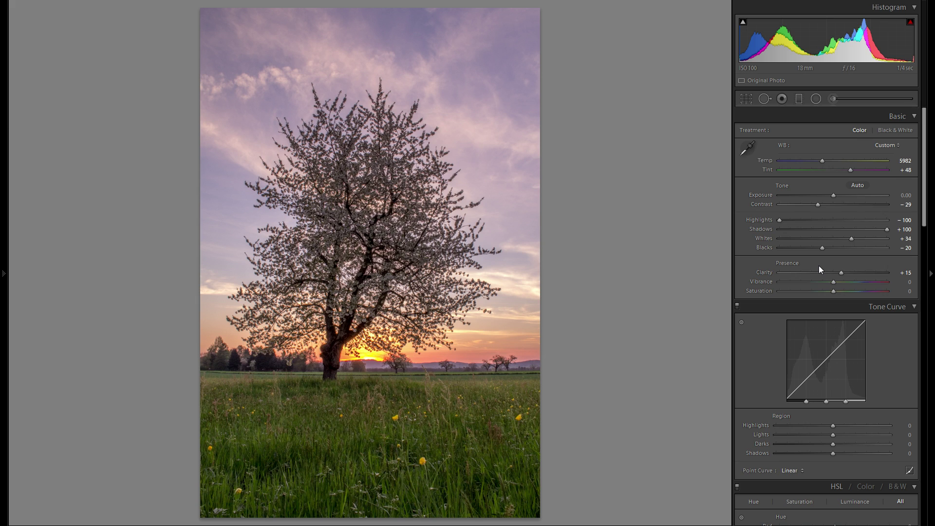
{"action": "mouse_move", "coordinate": [840, 272]}
{"action": "left_mouse_down"}
{"action": "mouse_move", "coordinate": [812, 273]}
{"action": "mouse_move", "coordinate": [857, 275]}
{"action": "mouse_move", "coordinate": [819, 272]}
{"action": "mouse_move", "coordinate": [844, 271]}
{"action": "mouse_move", "coordinate": [831, 273]}
{"action": "left_mouse_up"}
{"action": "double_click", "coordinate": [770, 272]}
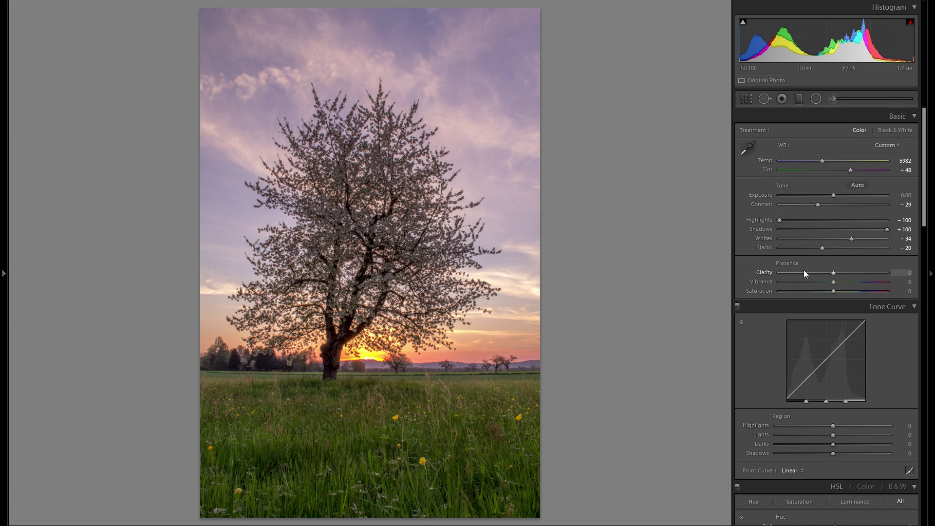
{"action": "left_click_drag", "start_coordinate": [832, 272], "coordinate": [822, 274]}
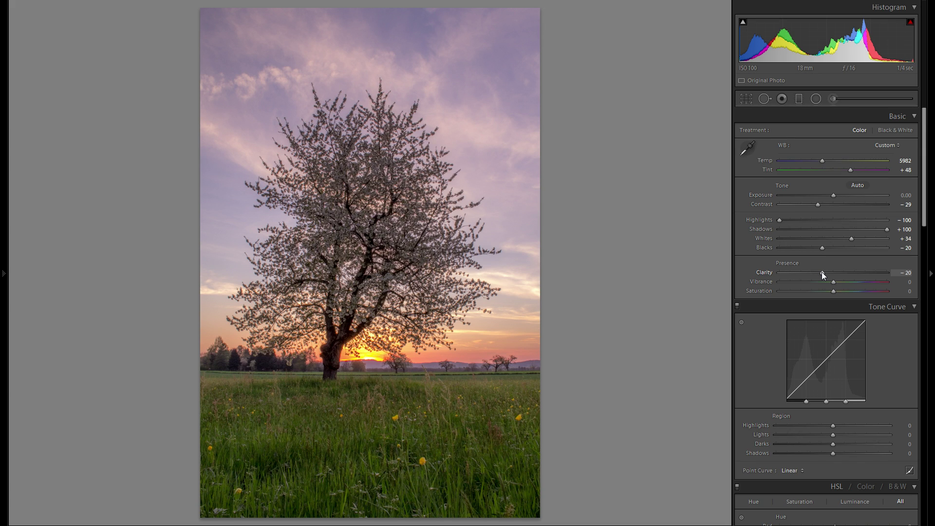
{"action": "left_click_drag", "start_coordinate": [822, 274], "coordinate": [899, 269]}
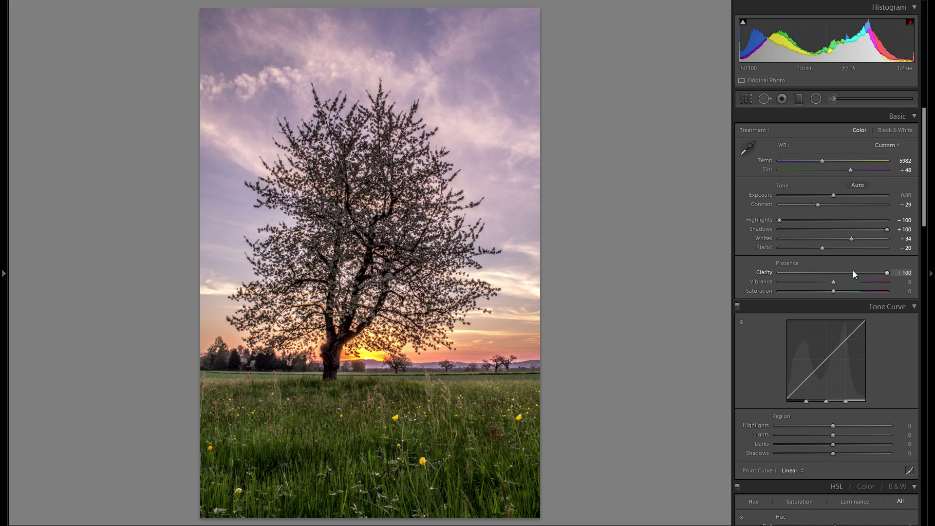
{"action": "left_click_drag", "start_coordinate": [846, 272], "coordinate": [826, 272]}
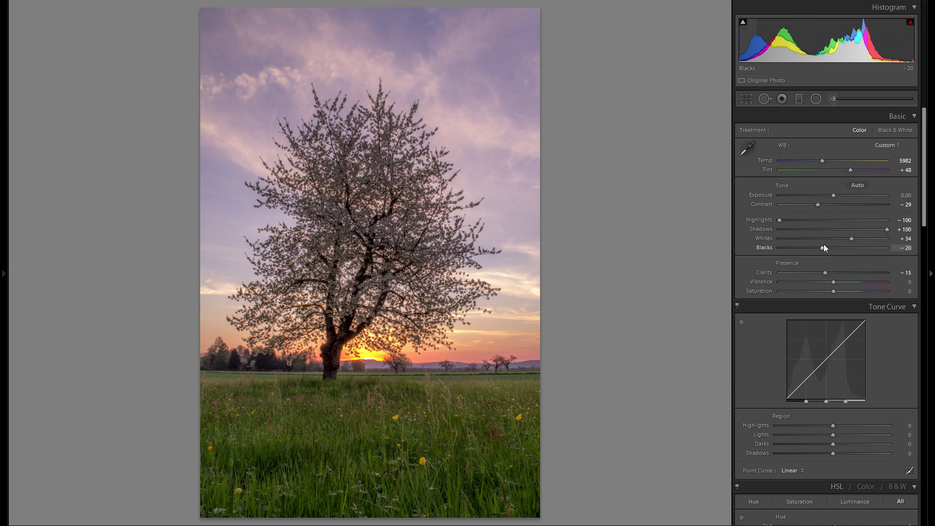
- Compare boosting Vibrance with boosting Saturation, keeping Vibrance at +39 and Saturation at 0
{"action": "left_click_drag", "start_coordinate": [834, 282], "coordinate": [854, 290]}
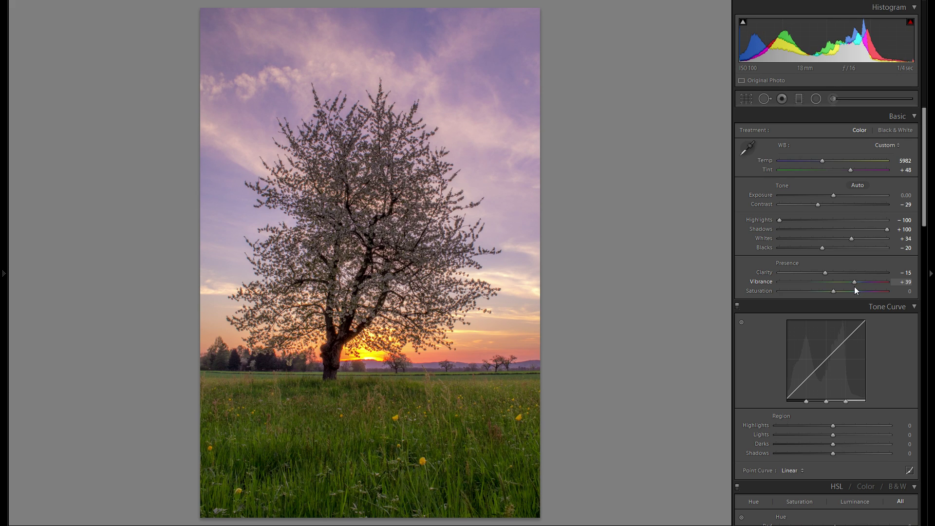
{"action": "double_click", "coordinate": [766, 282]}
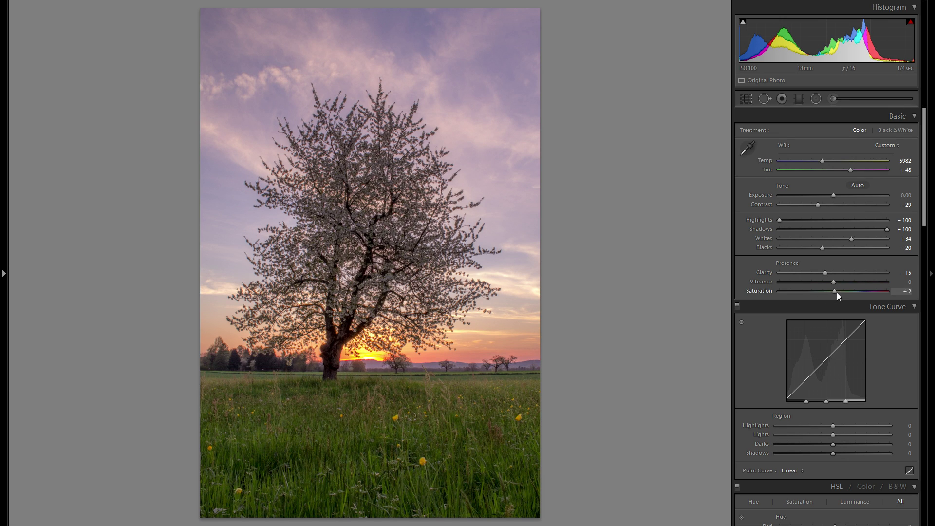
{"action": "left_click_drag", "start_coordinate": [836, 291], "coordinate": [854, 291]}
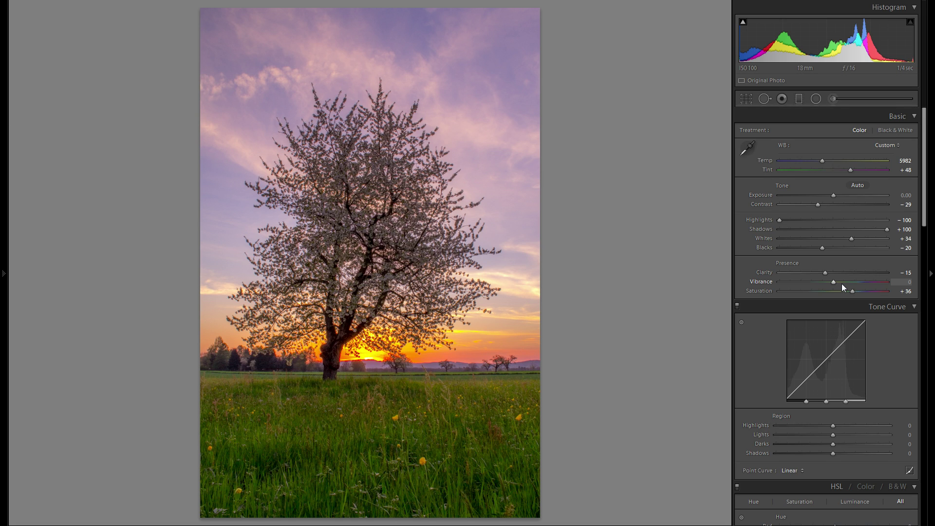
{"action": "double_click", "coordinate": [762, 292]}
{"action": "left_click", "coordinate": [855, 282]}
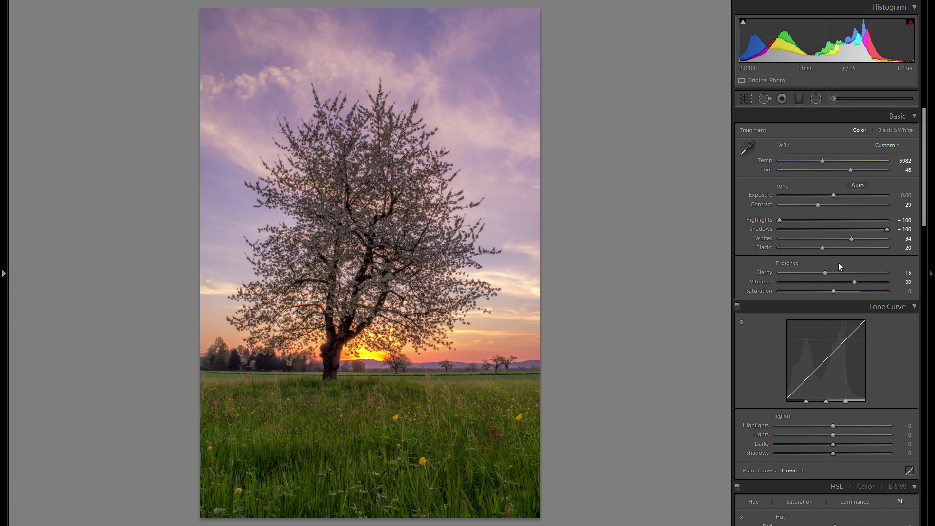
- Raise the Highlights region of the tone curve to +57
{"action": "scroll", "coordinate": [779, 261], "scroll_direction": "down", "scroll_amount": 3}
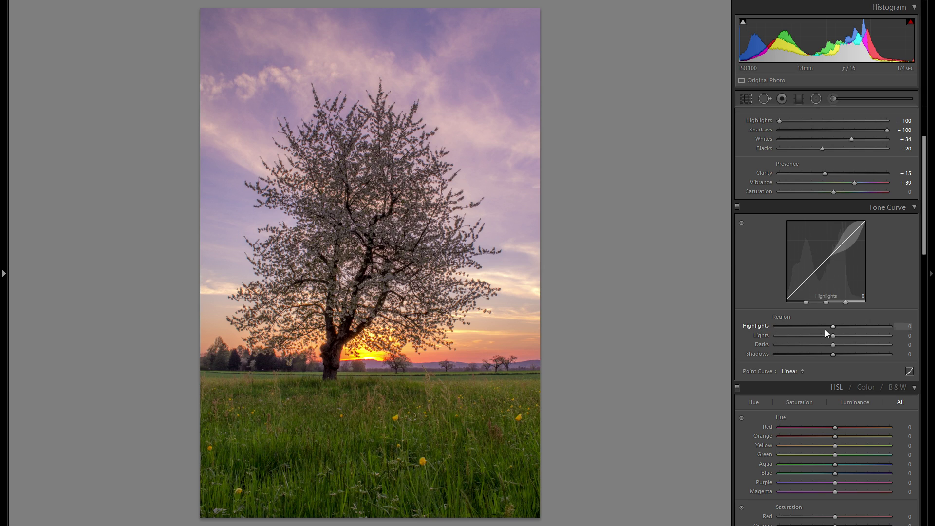
{"action": "scroll", "coordinate": [820, 329], "scroll_direction": "up", "scroll_amount": 3}
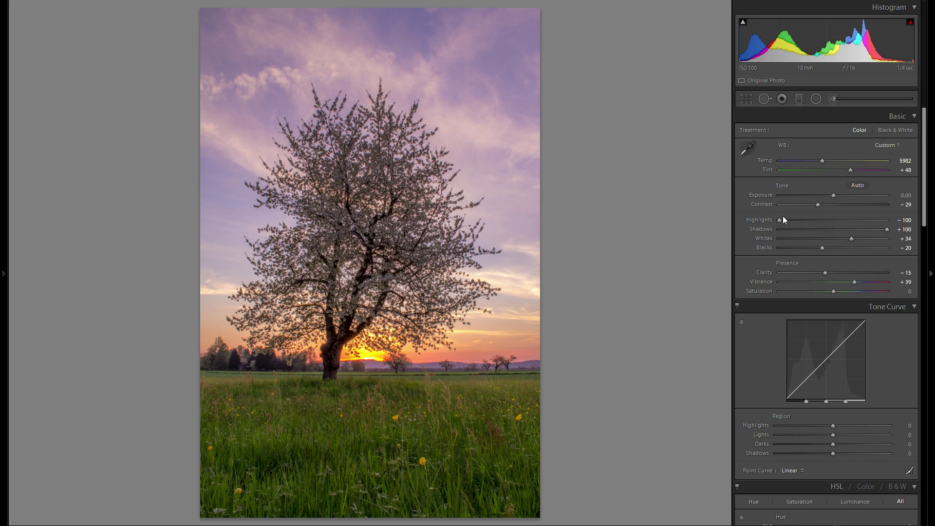
{"action": "scroll", "coordinate": [839, 292], "scroll_direction": "down", "scroll_amount": 3}
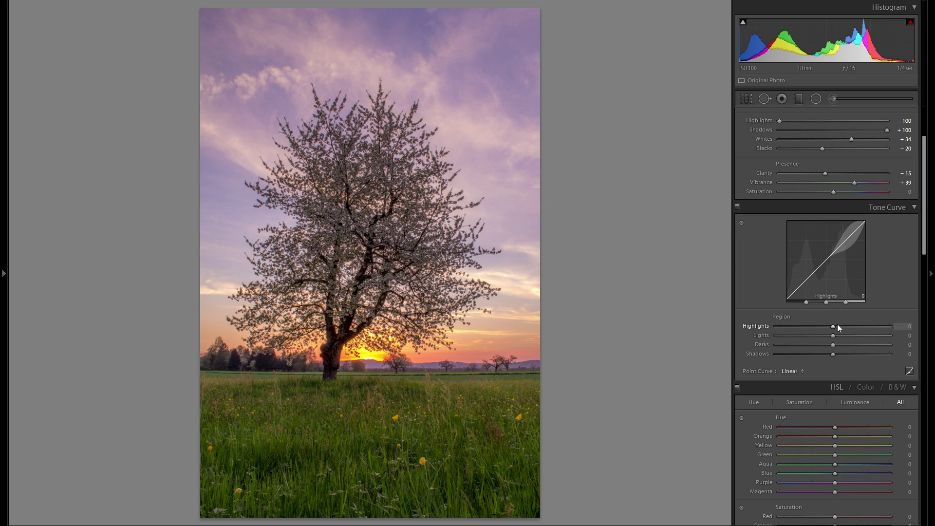
{"action": "left_click_drag", "start_coordinate": [835, 331], "coordinate": [863, 327]}
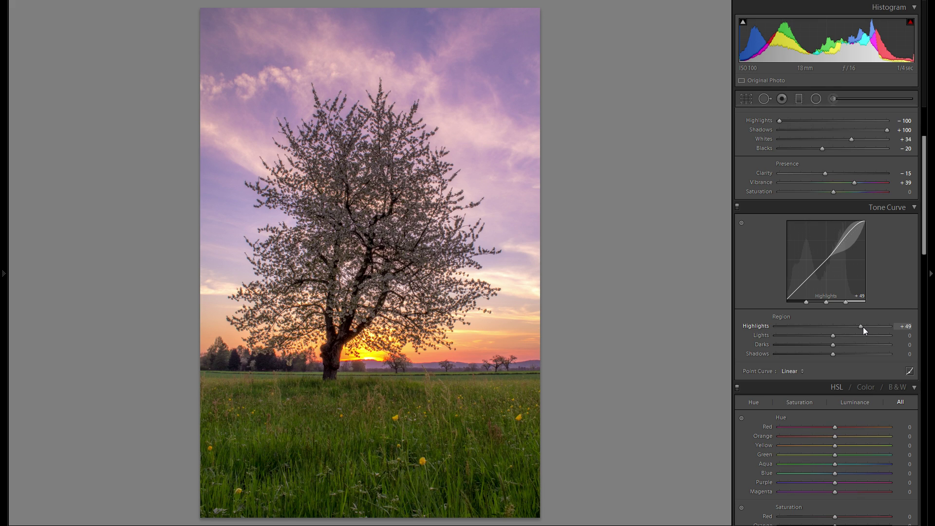
{"action": "left_click_drag", "start_coordinate": [860, 327], "coordinate": [867, 329]}
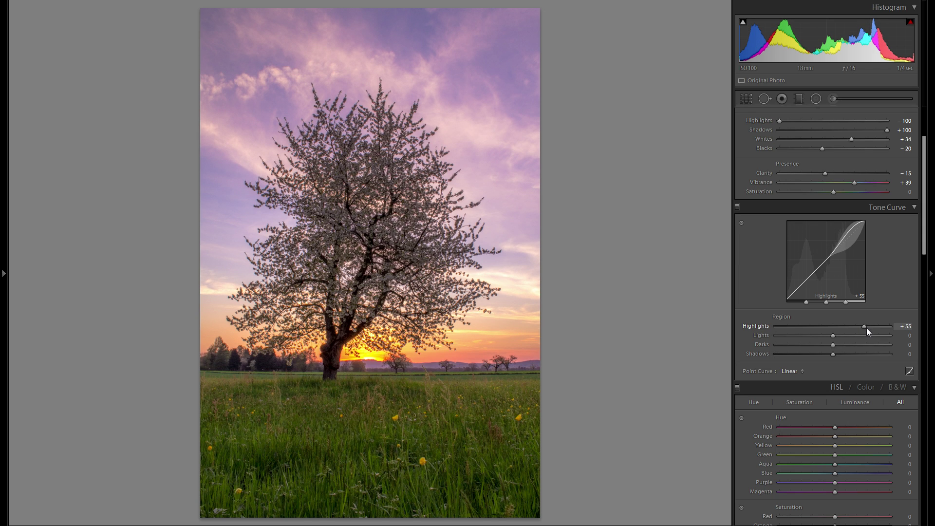
{"action": "mouse_move", "coordinate": [867, 328]}
{"action": "left_mouse_down"}
{"action": "mouse_move", "coordinate": [847, 329]}
{"action": "mouse_move", "coordinate": [898, 332]}
{"action": "mouse_move", "coordinate": [866, 329]}
{"action": "left_mouse_up"}
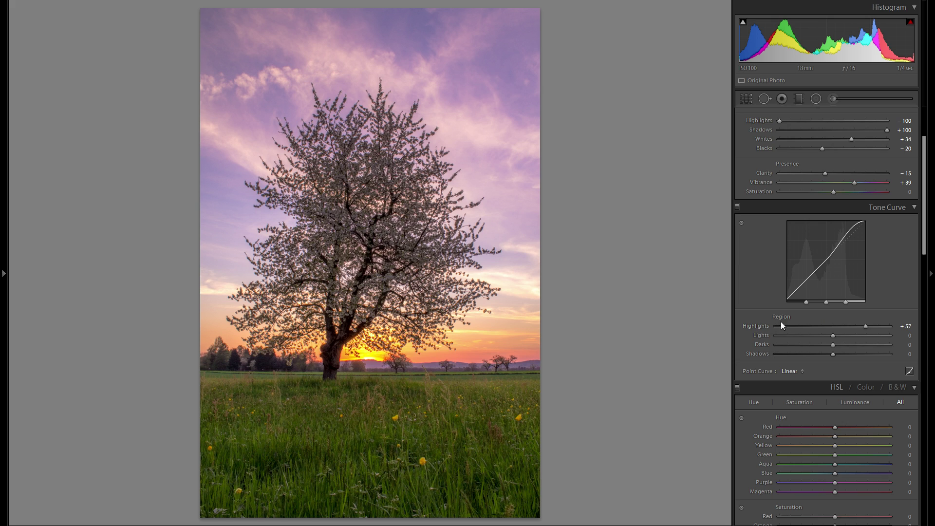
- Reset the tone curve's Highlights region and raise it to +57, with Lights at +3, Darks at −4 and Shadows at +41
{"action": "double_click", "coordinate": [759, 326]}
{"action": "left_click_drag", "start_coordinate": [833, 326], "coordinate": [866, 326]}
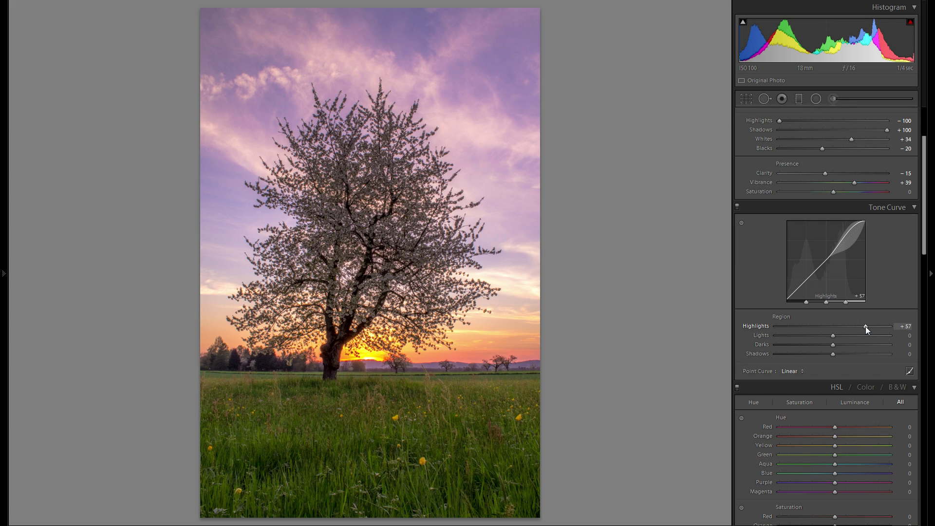
{"action": "left_click_drag", "start_coordinate": [866, 326], "coordinate": [866, 326]}
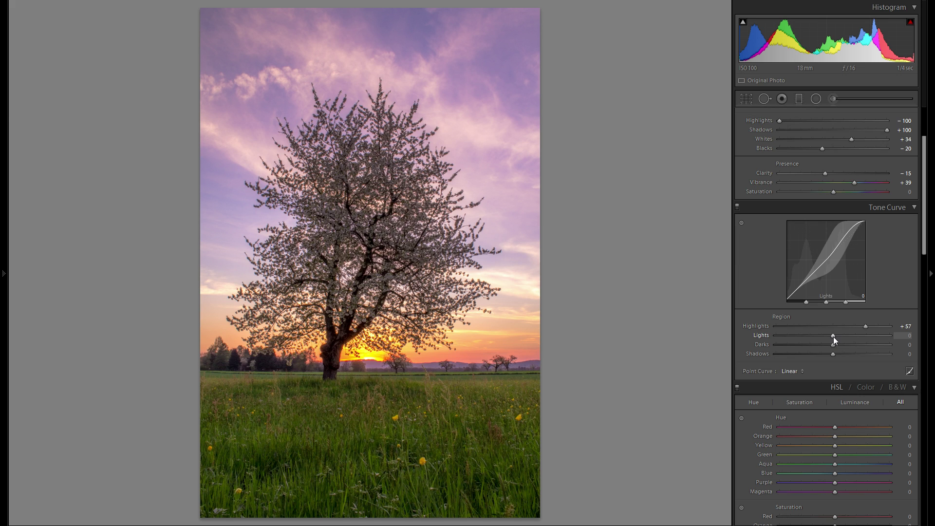
{"action": "left_click_drag", "start_coordinate": [834, 337], "coordinate": [856, 356]}
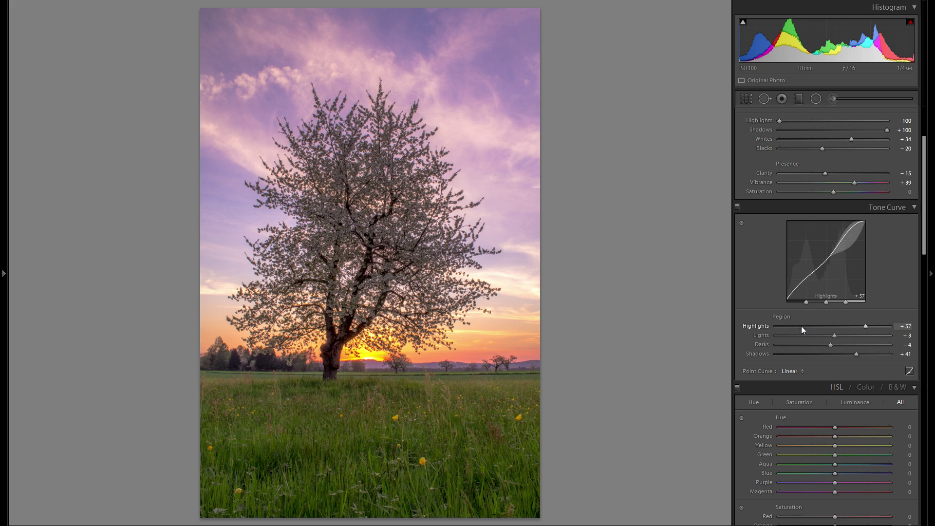
- Try the Medium Contrast and Strong Contrast point curves on the photo and return to Linear
{"action": "left_click", "coordinate": [792, 373]}
{"action": "left_click", "coordinate": [825, 394]}
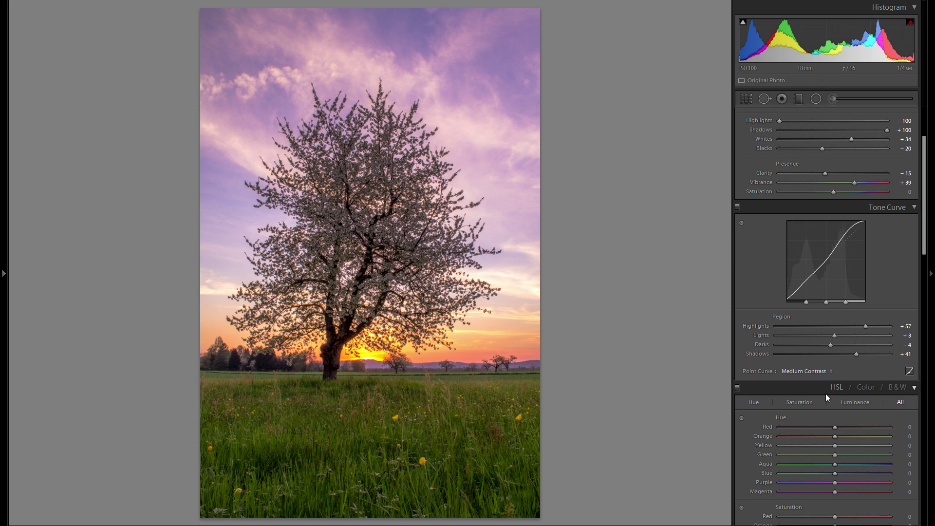
{"action": "left_click", "coordinate": [812, 373]}
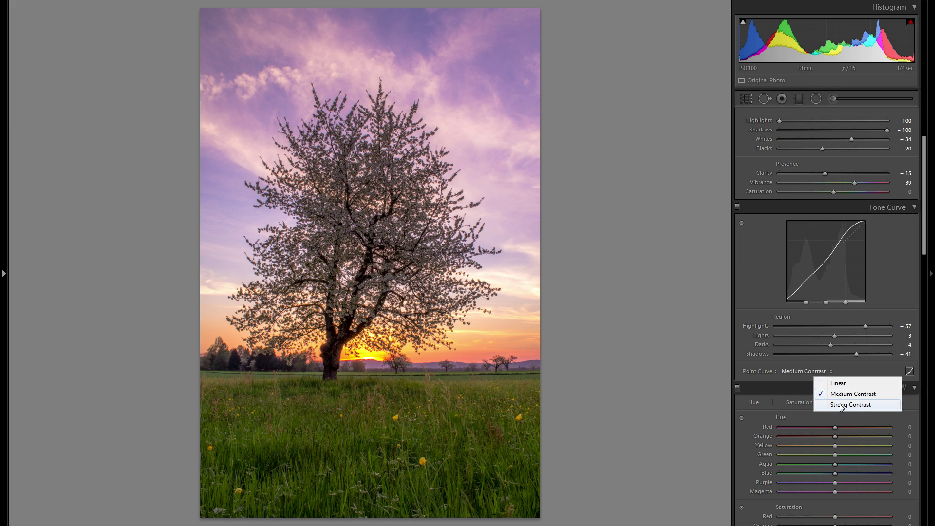
{"action": "left_click", "coordinate": [841, 405]}
{"action": "left_click", "coordinate": [816, 373]}
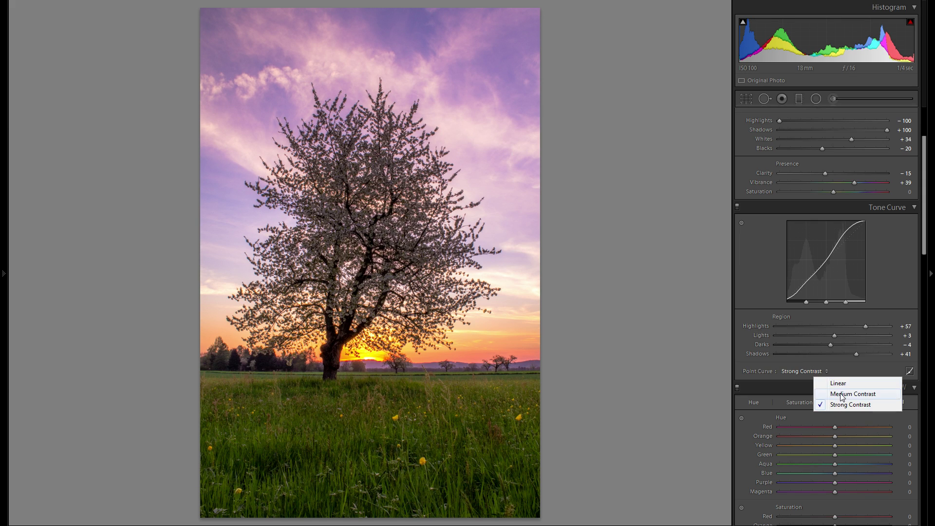
{"action": "left_click", "coordinate": [841, 395]}
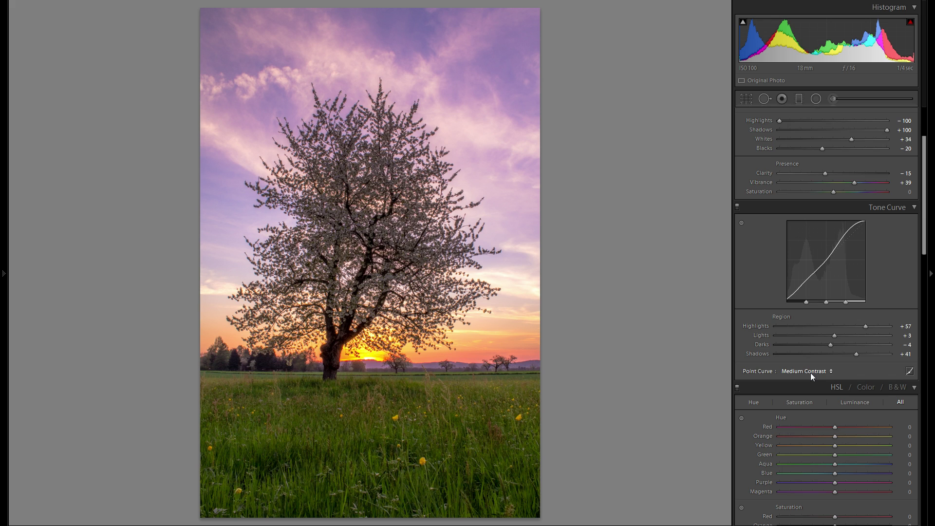
{"action": "left_click", "coordinate": [812, 373]}
{"action": "left_click", "coordinate": [827, 383]}
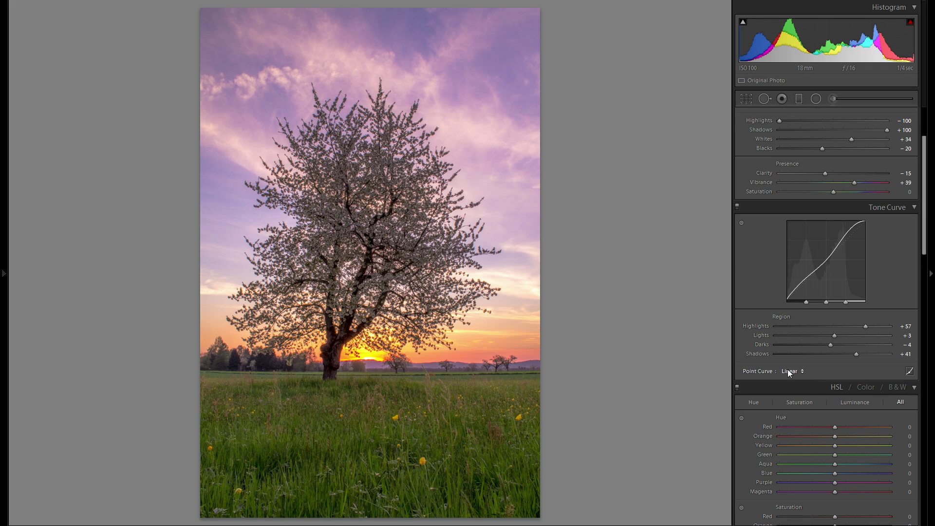
- Compare the Linear, Medium Contrast and Strong Contrast point curves again and keep Medium Contrast
{"action": "left_click", "coordinate": [792, 371]}
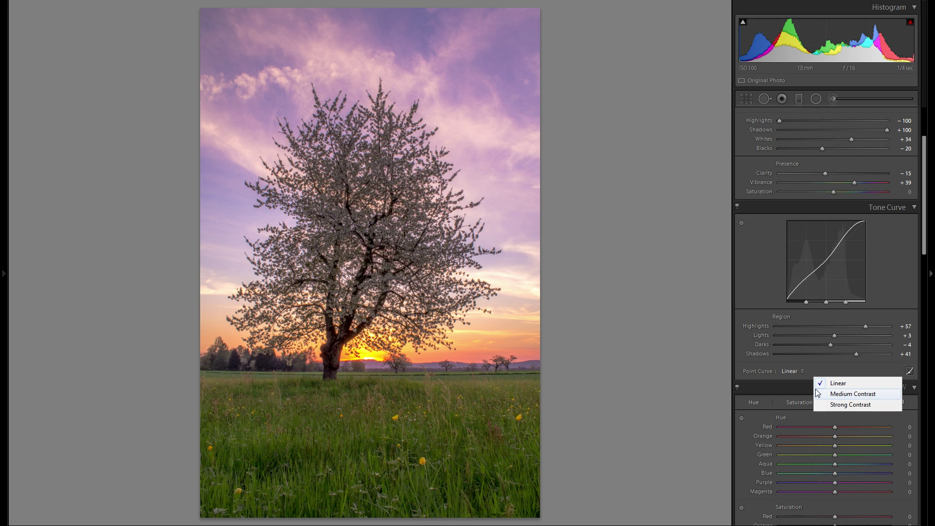
{"action": "left_click", "coordinate": [823, 395]}
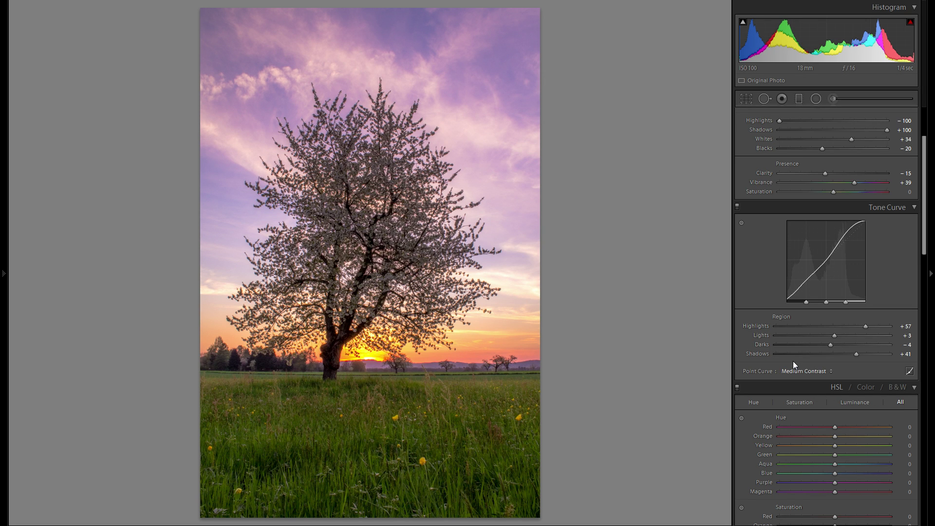
{"action": "left_click", "coordinate": [804, 371]}
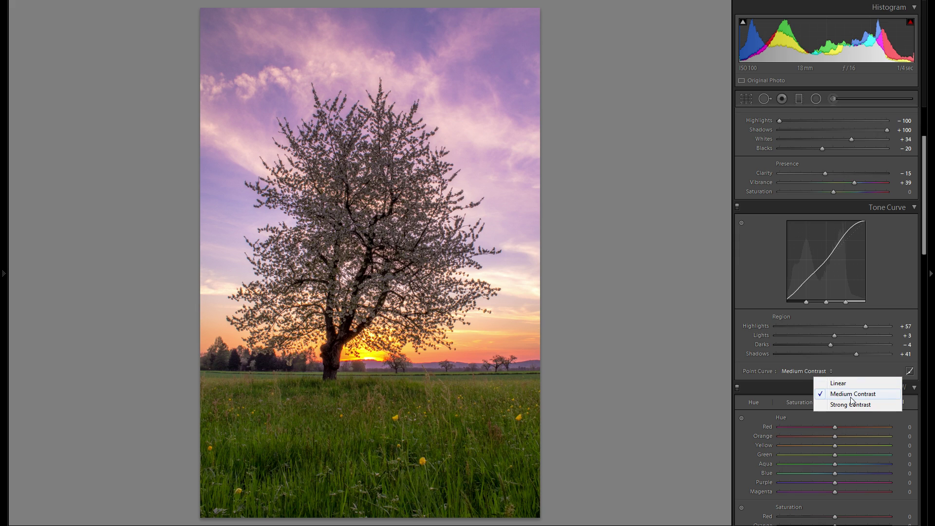
{"action": "left_click", "coordinate": [851, 404]}
{"action": "left_click", "coordinate": [816, 372]}
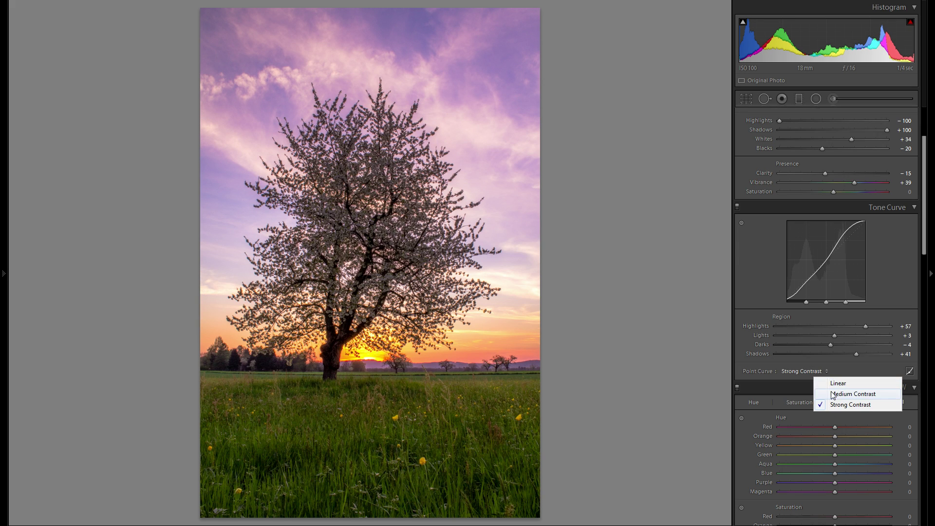
{"action": "left_click", "coordinate": [833, 395]}
{"action": "left_click", "coordinate": [808, 371]}
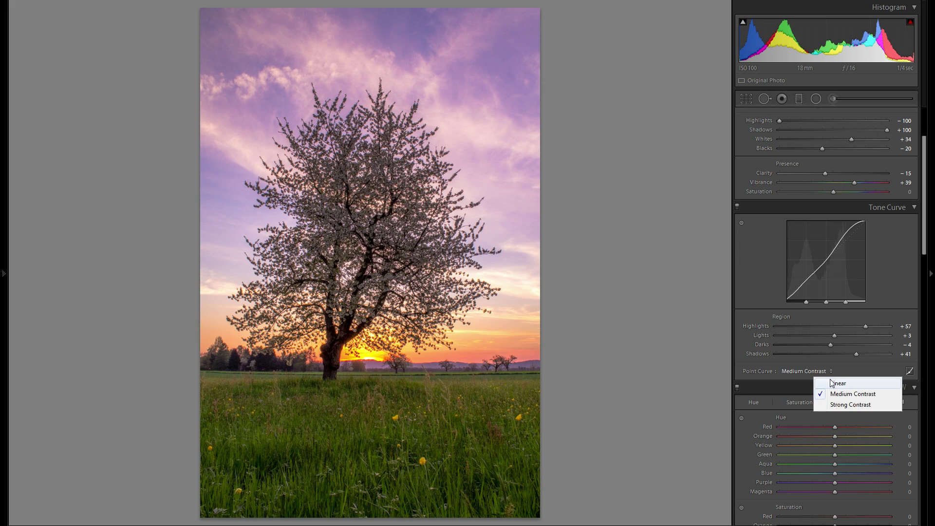
{"action": "left_click", "coordinate": [833, 383]}
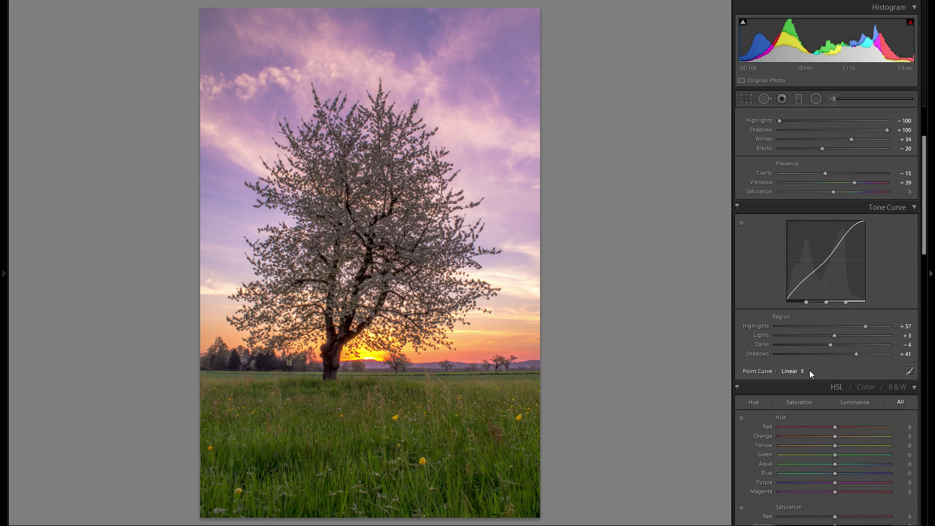
{"action": "left_click", "coordinate": [809, 372]}
{"action": "left_click", "coordinate": [833, 393]}
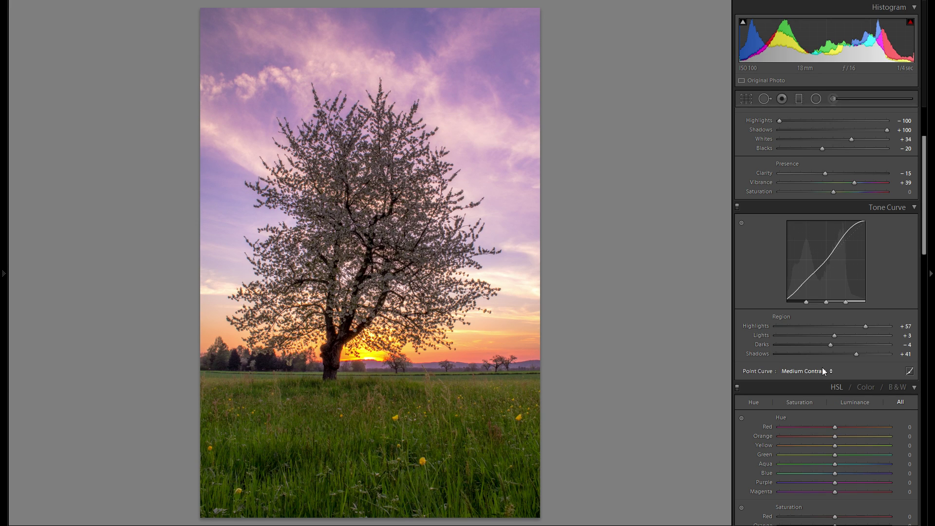
- Shift the sky's hues with the targeted adjustment tool to Blue −10 and Purple −28
{"action": "scroll", "coordinate": [824, 360], "scroll_direction": "down", "scroll_amount": 5}
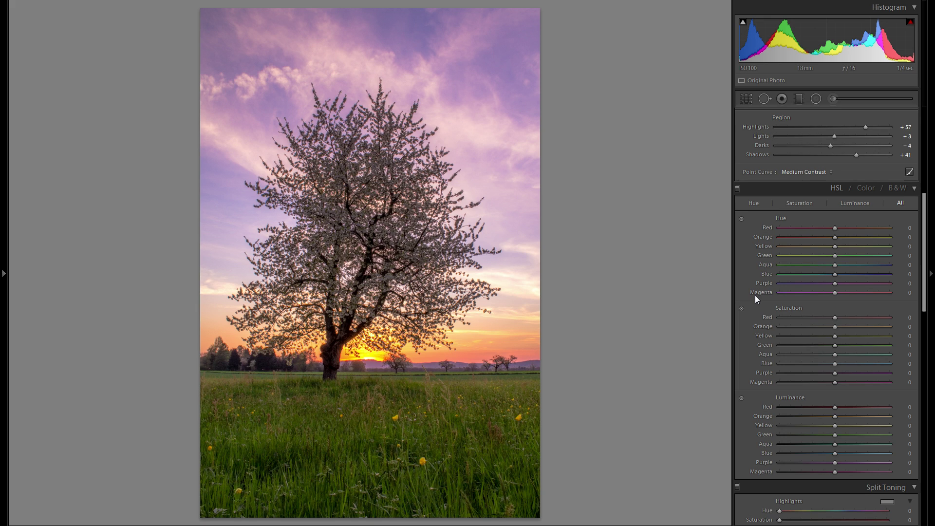
{"action": "left_click", "coordinate": [743, 220]}
{"action": "left_click", "coordinate": [742, 220]}
{"action": "mouse_move", "coordinate": [492, 62]}
{"action": "left_mouse_down"}
{"action": "mouse_move", "coordinate": [492, 93]}
{"action": "mouse_move", "coordinate": [492, 59]}
{"action": "mouse_move", "coordinate": [493, 75]}
{"action": "left_mouse_up"}
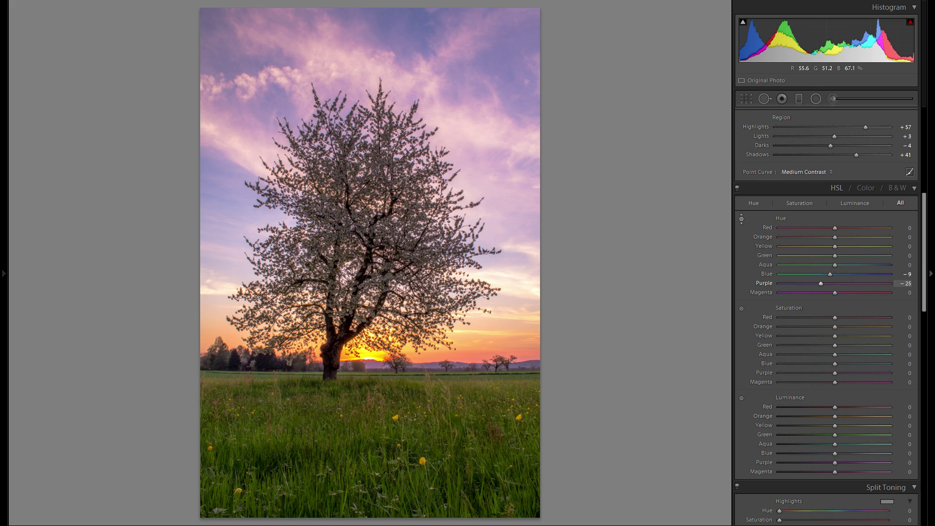
{"action": "left_click_drag", "start_coordinate": [493, 76], "coordinate": [493, 83]}
{"action": "key", "text": "Down"}
{"action": "key", "text": "Down"}
{"action": "key", "text": "Down"}
{"action": "key", "text": "Up"}
{"action": "key", "text": "Up"}
{"action": "key", "text": "Up"}
{"action": "key", "text": "Up"}
{"action": "key", "text": "Up"}
{"action": "key", "text": "Up"}
{"action": "key", "text": "Up"}
{"action": "key", "text": "Up"}
{"action": "key", "text": "Up"}
{"action": "key", "text": "Up"}
{"action": "key", "text": "Up"}
{"action": "key", "text": "Up"}
{"action": "key", "text": "Up"}
{"action": "key", "text": "Down"}
{"action": "key", "text": "Down"}
{"action": "key", "text": "Down"}
{"action": "key", "text": "Down"}
{"action": "key", "text": "Down"}
{"action": "key", "text": "Down"}
{"action": "key", "text": "Down"}
{"action": "key", "text": "Down"}
{"action": "key", "text": "Down"}
{"action": "key", "text": "Down"}
{"action": "key", "text": "Down"}
- Fine-tune the hues of the sunset horizon and the meadow to Red +1, Orange +5 and Yellow +1
{"action": "mouse_move", "coordinate": [436, 356]}
{"action": "left_mouse_down"}
{"action": "mouse_move", "coordinate": [436, 333]}
{"action": "mouse_move", "coordinate": [435, 364]}
{"action": "mouse_move", "coordinate": [436, 354]}
{"action": "left_mouse_up"}
{"action": "left_click_drag", "start_coordinate": [394, 413], "coordinate": [399, 411]}
- Mute the sky's saturation to Purple −14, Blue −5, Orange −13 and Red −3, and boost the grass to Yellow +15 and Green +14
{"action": "left_click", "coordinate": [741, 308]}
{"action": "mouse_move", "coordinate": [486, 138]}
{"action": "left_mouse_down"}
{"action": "mouse_move", "coordinate": [486, 165]}
{"action": "mouse_move", "coordinate": [486, 149]}
{"action": "left_mouse_up"}
{"action": "mouse_move", "coordinate": [468, 354]}
{"action": "left_mouse_down"}
{"action": "mouse_move", "coordinate": [468, 372]}
{"action": "mouse_move", "coordinate": [468, 359]}
{"action": "left_mouse_up"}
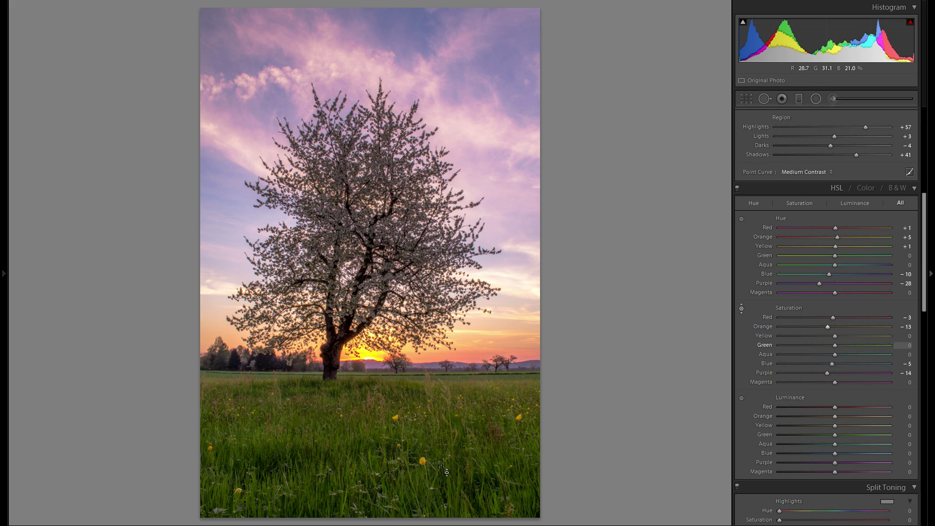
{"action": "left_click_drag", "start_coordinate": [393, 459], "coordinate": [391, 451]}
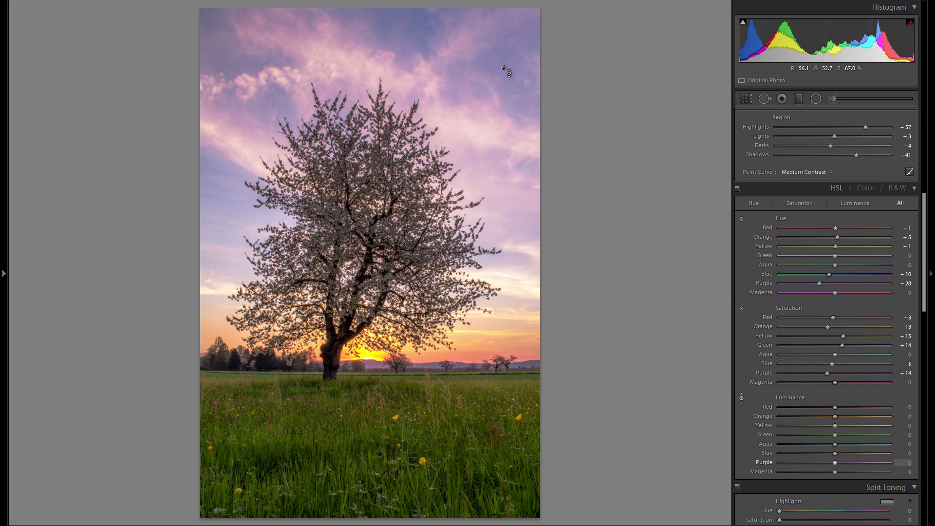
- Adjust color luminance on the photo to Red +20, Orange +3, Yellow −1, Blue +7 and Purple +18
{"action": "left_click_drag", "start_coordinate": [507, 71], "coordinate": [507, 61]}
{"action": "left_click_drag", "start_coordinate": [507, 318], "coordinate": [506, 320]}
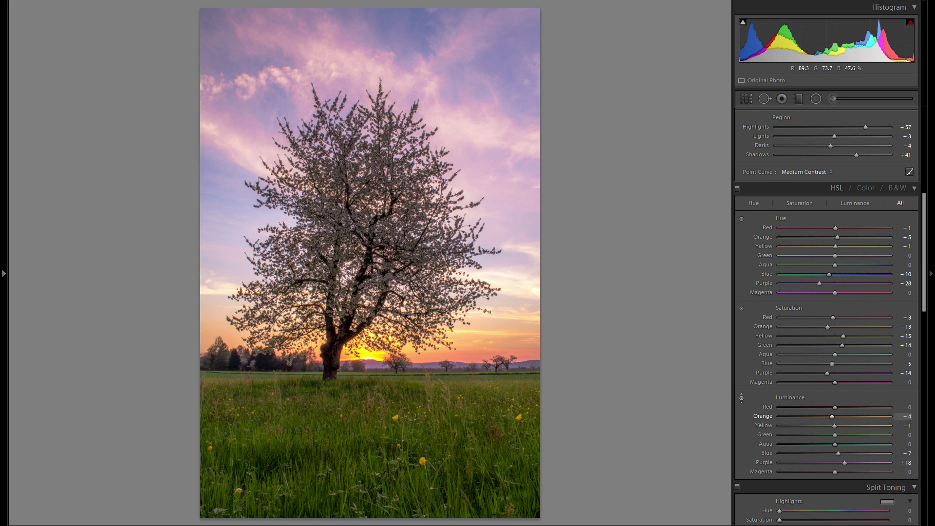
{"action": "mouse_move", "coordinate": [437, 426]}
{"action": "left_mouse_down"}
{"action": "mouse_move", "coordinate": [436, 406]}
{"action": "mouse_move", "coordinate": [437, 416]}
{"action": "left_mouse_up"}
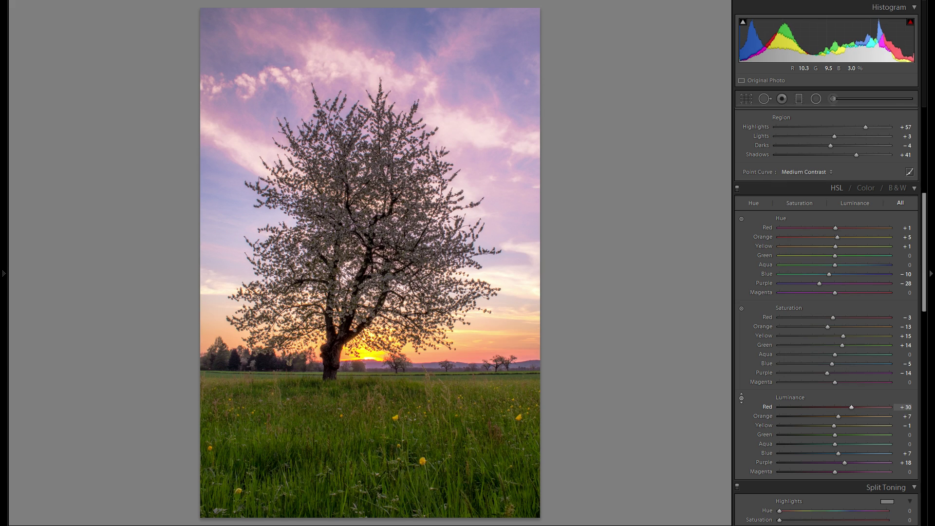
- Compare the photo with and without the HSL adjustments, leaving them enabled
{"action": "left_click", "coordinate": [739, 189]}
{"action": "left_click", "coordinate": [738, 190]}
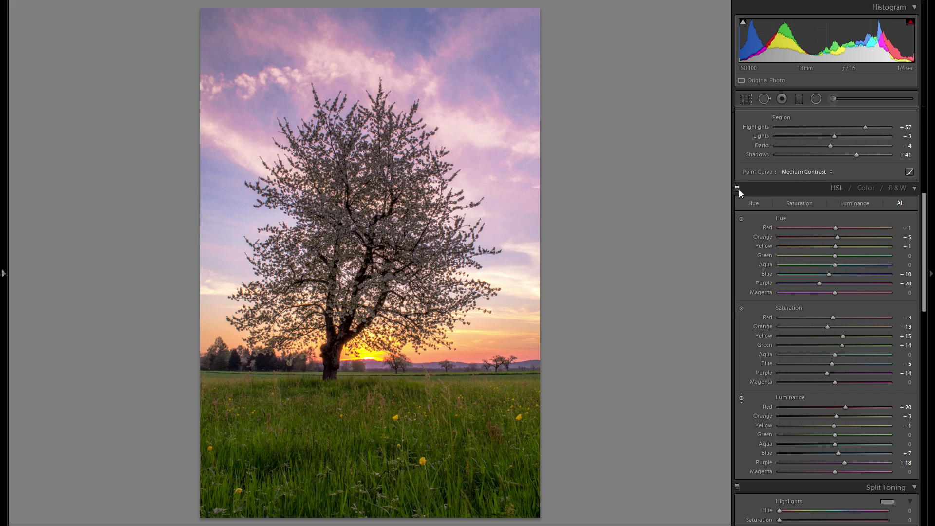
{"action": "left_click", "coordinate": [738, 189]}
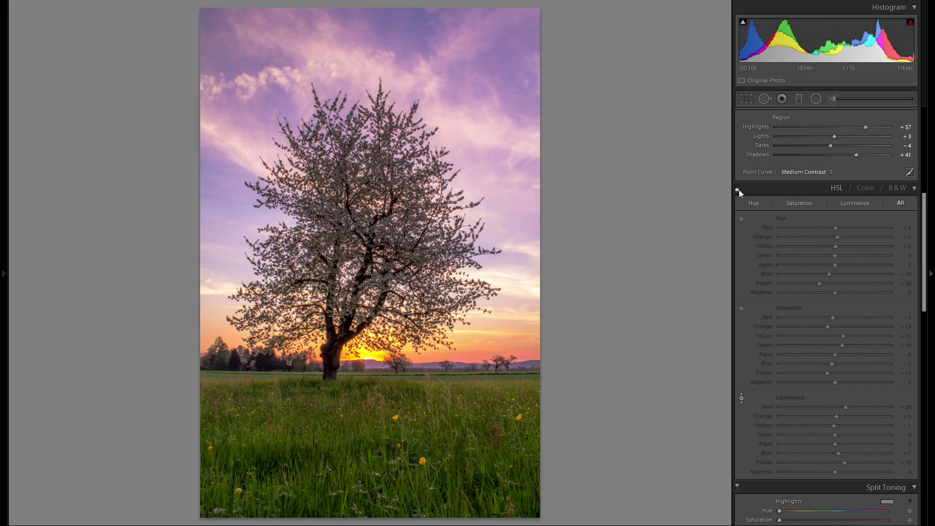
{"action": "left_click", "coordinate": [739, 189]}
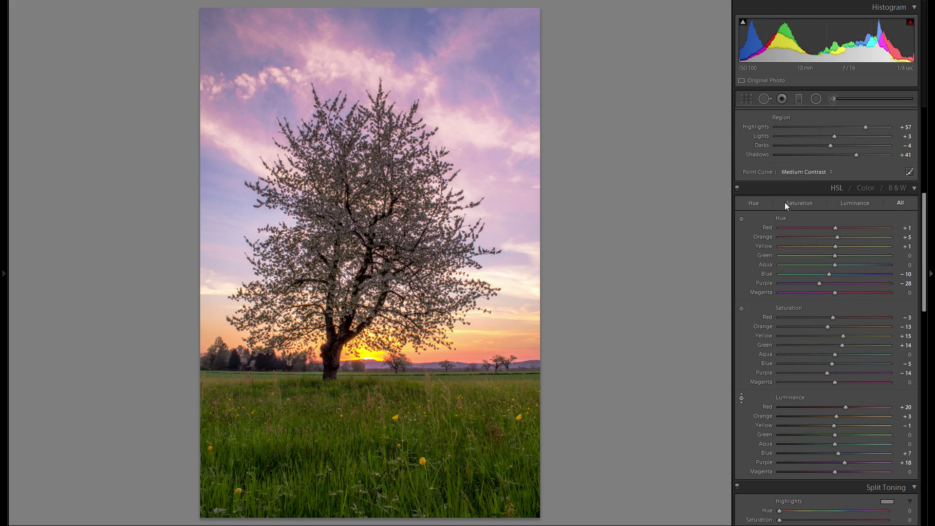
- Try strong split-toning tints on the highlights, including Hue 146 with Saturation 72 and Hue 285 with Saturation 82
{"action": "scroll", "coordinate": [814, 211], "scroll_direction": "down", "scroll_amount": 5}
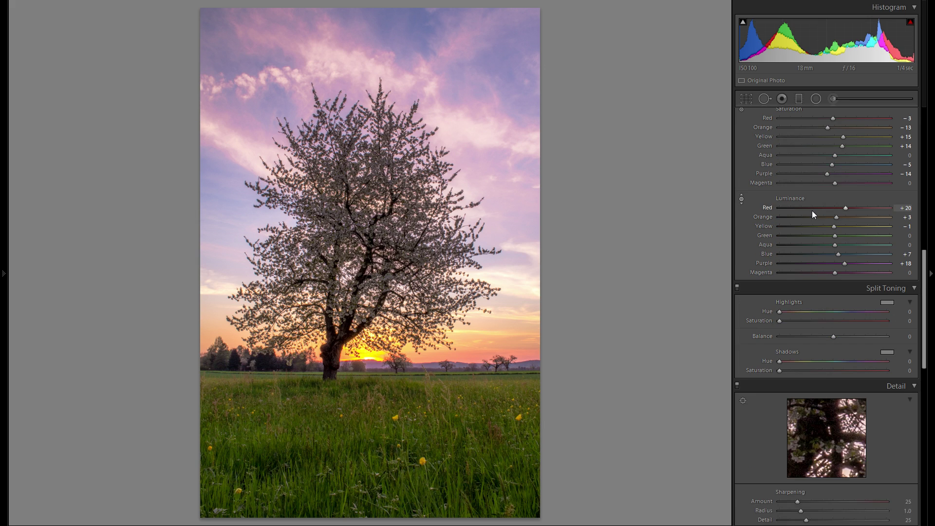
{"action": "scroll", "coordinate": [811, 210], "scroll_direction": "down", "scroll_amount": 2}
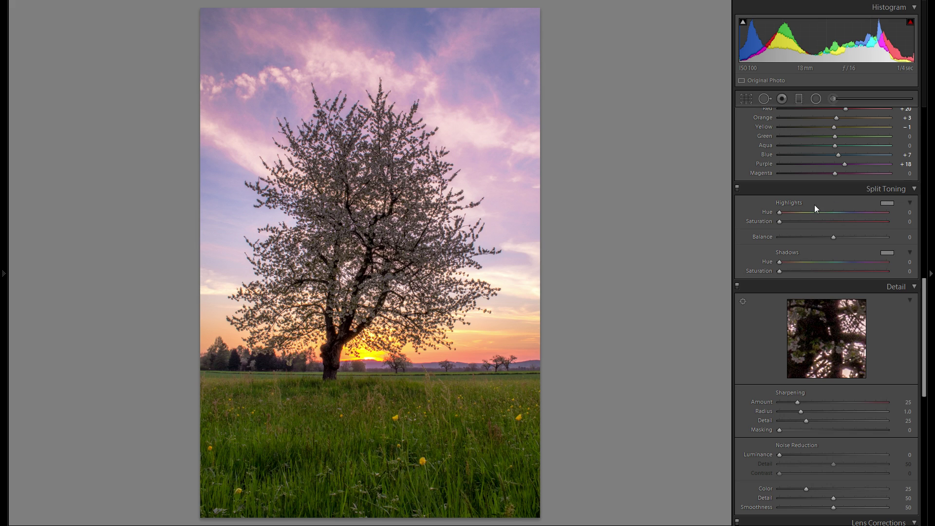
{"action": "left_click", "coordinate": [887, 203]}
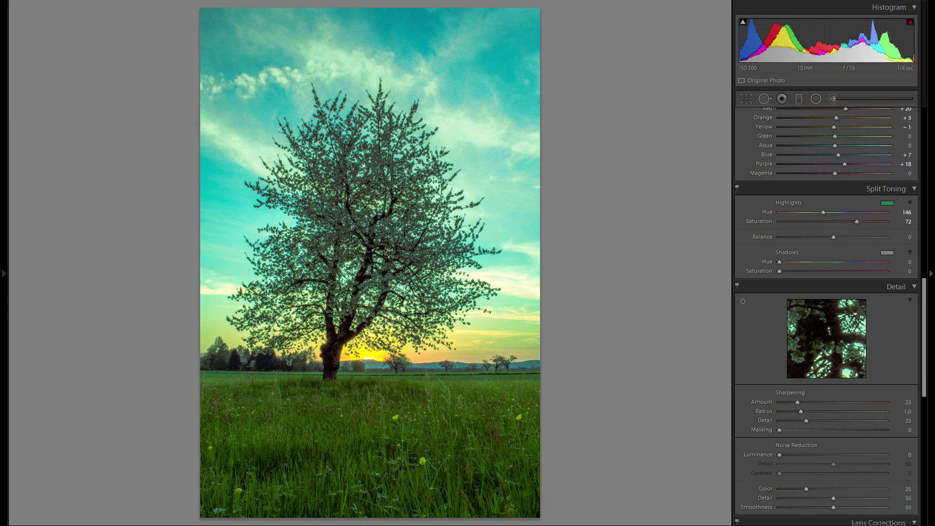
{"action": "left_click_drag", "start_coordinate": [794, 212], "coordinate": [796, 213]}
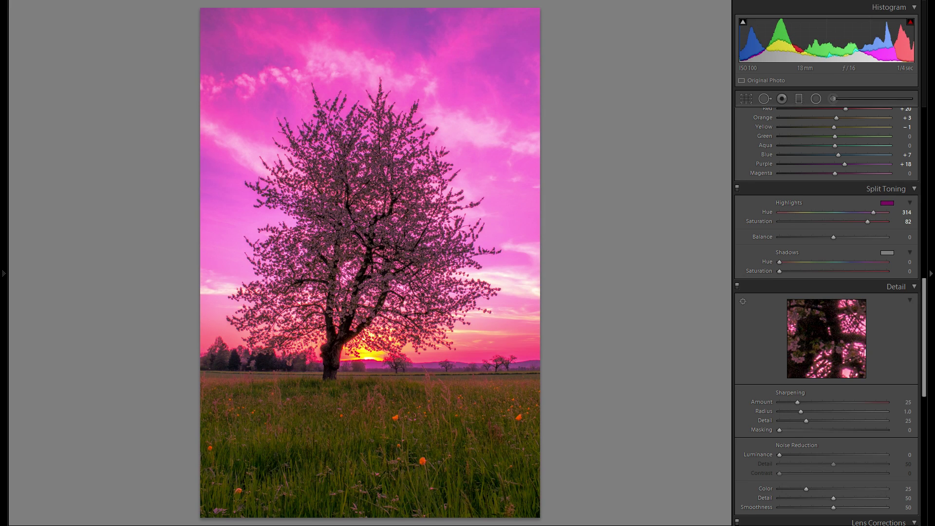
{"action": "left_click_drag", "start_coordinate": [873, 212], "coordinate": [864, 212]}
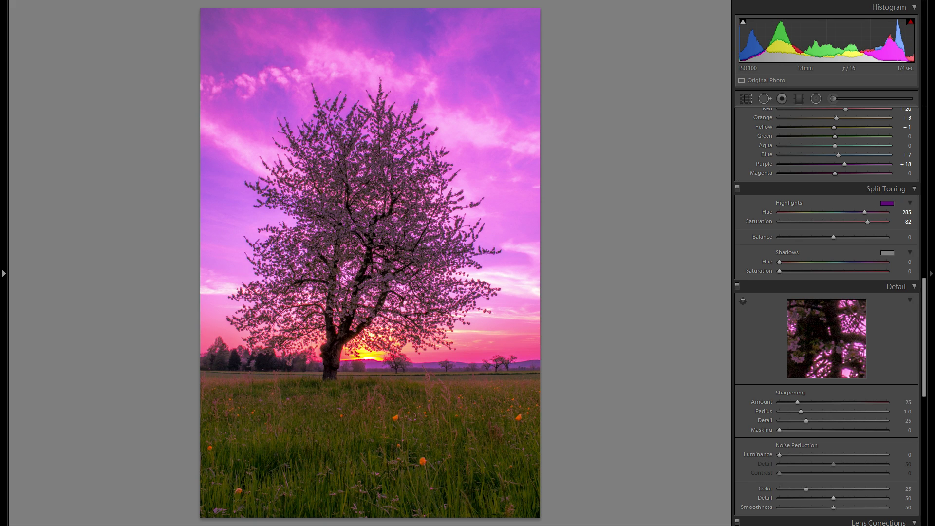
- Tint the highlights a warm yellow-orange in Split Toning with Hue 43 and Saturation 28
{"action": "left_click_drag", "start_coordinate": [860, 213], "coordinate": [790, 212]}
{"action": "left_click_drag", "start_coordinate": [866, 221], "coordinate": [871, 222]}
{"action": "left_click_drag", "start_coordinate": [790, 212], "coordinate": [792, 213]}
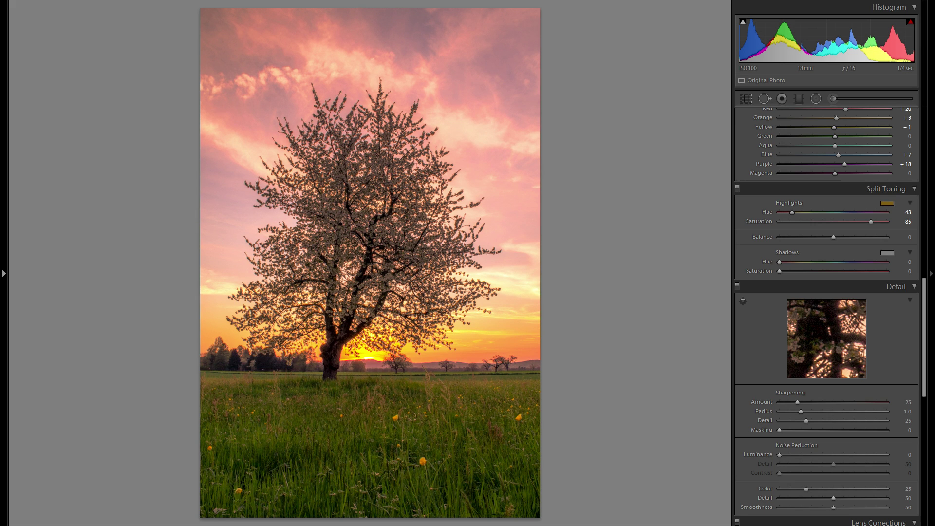
{"action": "left_click_drag", "start_coordinate": [871, 222], "coordinate": [809, 222]}
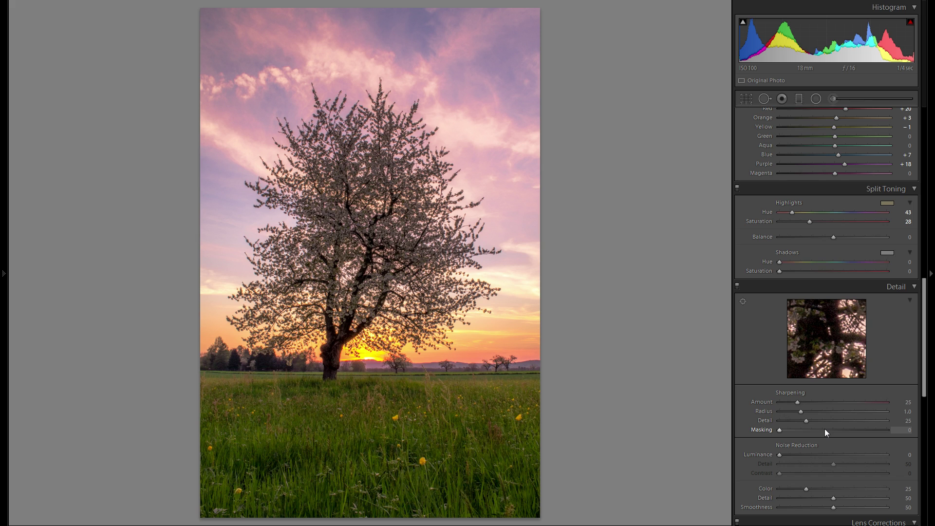
{"action": "scroll", "coordinate": [804, 296], "scroll_direction": "up", "scroll_amount": 8}
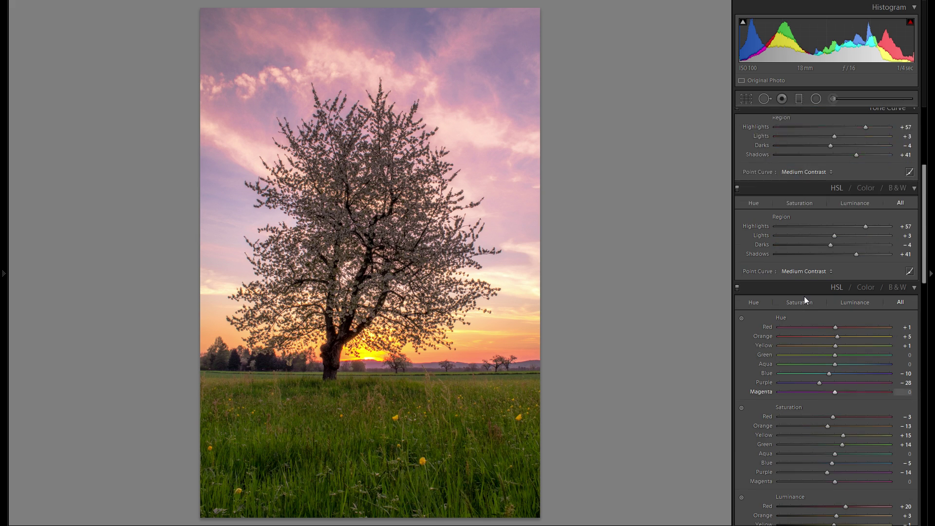
{"action": "scroll", "coordinate": [819, 338], "scroll_direction": "down", "scroll_amount": 4}
{"action": "scroll", "coordinate": [819, 338], "scroll_direction": "down", "scroll_amount": 2}
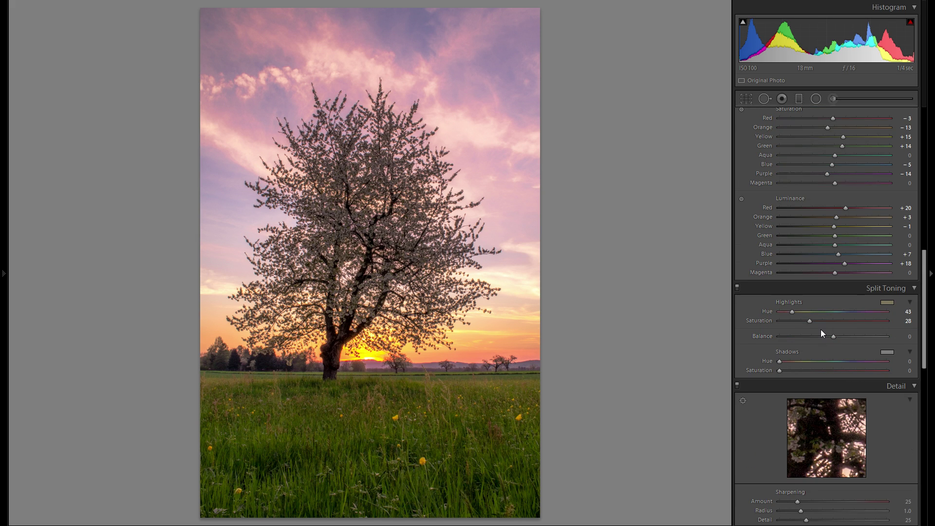
{"action": "scroll", "coordinate": [820, 329], "scroll_direction": "up", "scroll_amount": 10}
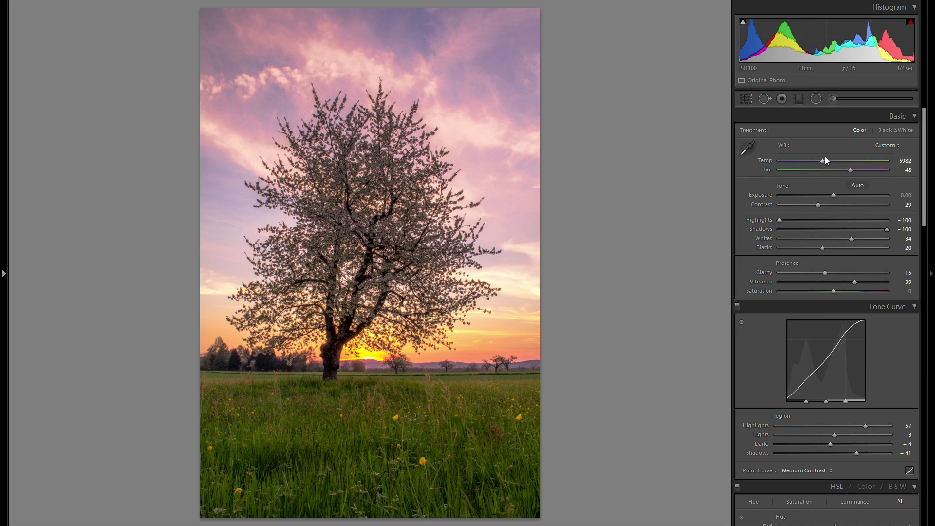
{"action": "scroll", "coordinate": [844, 200], "scroll_direction": "down", "scroll_amount": 2}
{"action": "scroll", "coordinate": [844, 201], "scroll_direction": "down", "scroll_amount": 6}
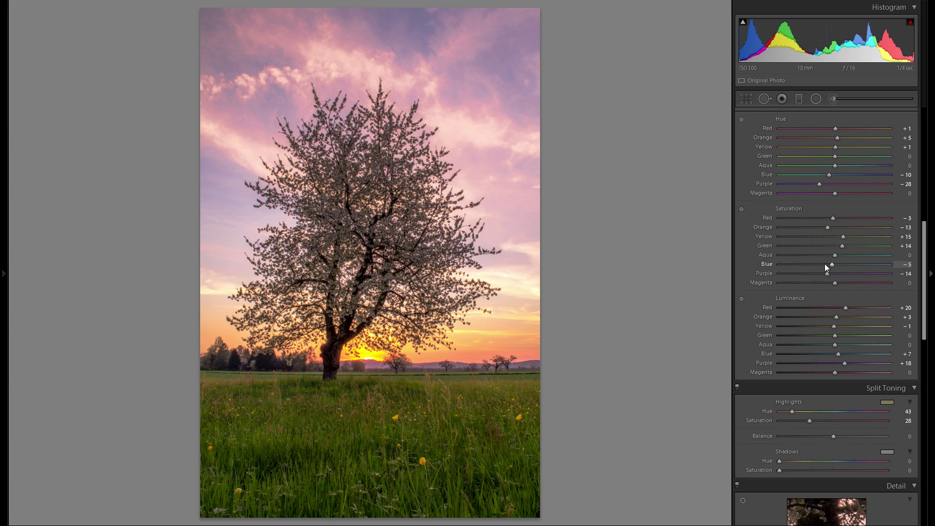
- Tint the shadows a soft blue-violet in Split Toning with Hue 263 and Saturation 13
{"action": "scroll", "coordinate": [816, 319], "scroll_direction": "down", "scroll_amount": 2}
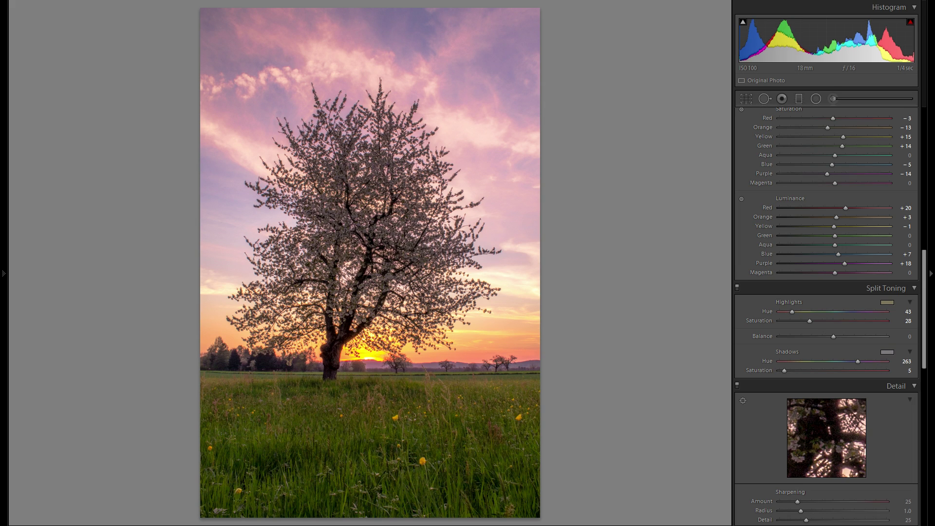
{"action": "left_click_drag", "start_coordinate": [784, 370], "coordinate": [807, 370]}
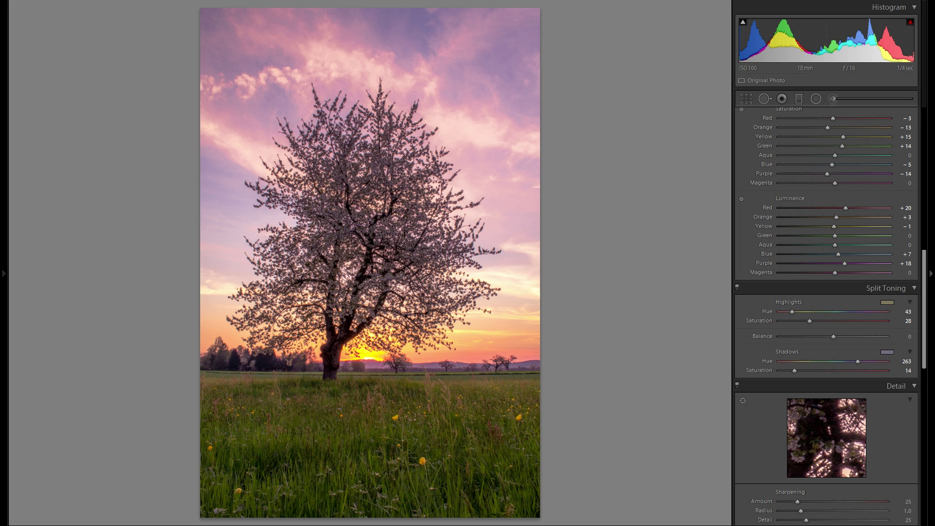
{"action": "left_click_drag", "start_coordinate": [794, 370], "coordinate": [778, 370]}
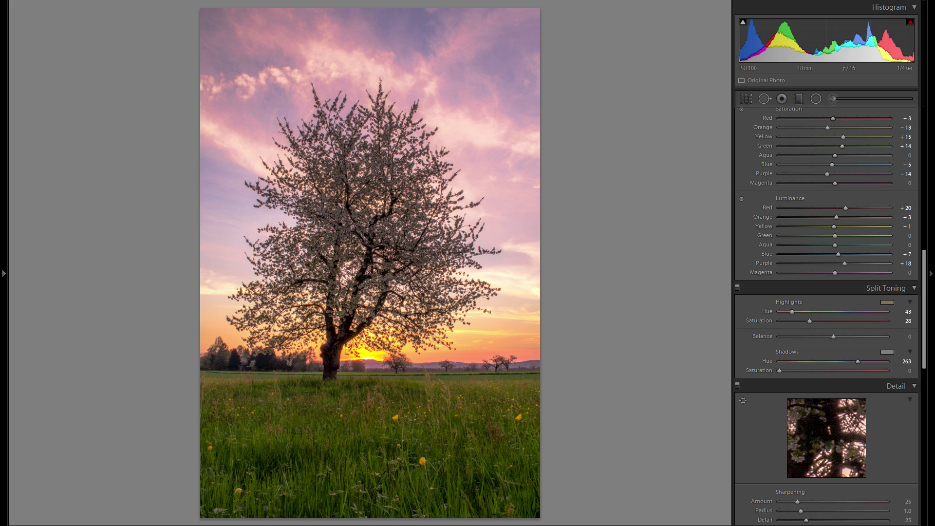
{"action": "left_click_drag", "start_coordinate": [779, 370], "coordinate": [793, 371]}
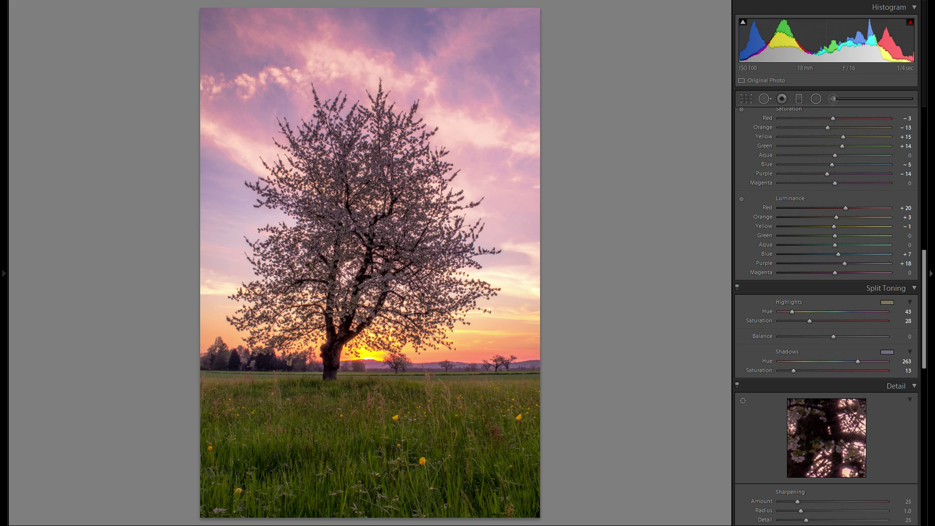
- Examine the meadow's grass, flowers and tree base up close to judge fine detail before sharpening
{"action": "scroll", "coordinate": [860, 271], "scroll_direction": "down", "scroll_amount": 3}
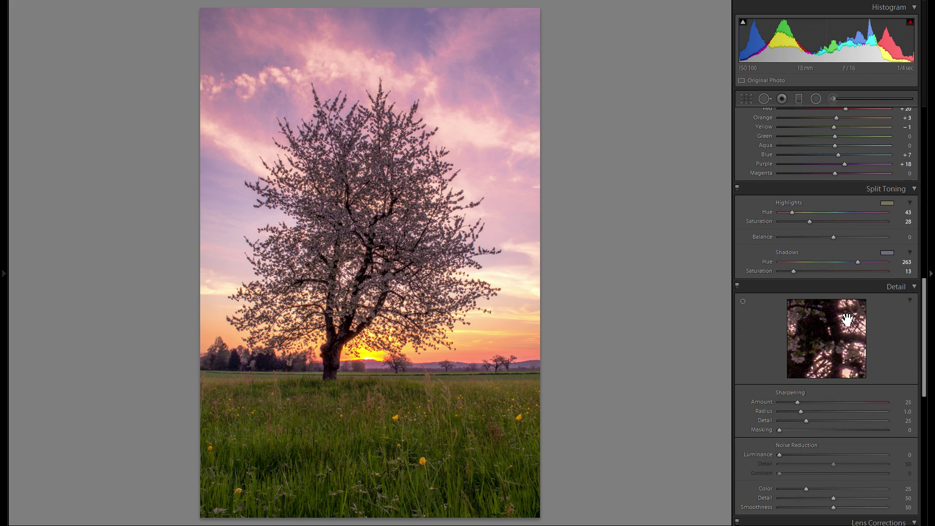
{"action": "left_click", "coordinate": [346, 429]}
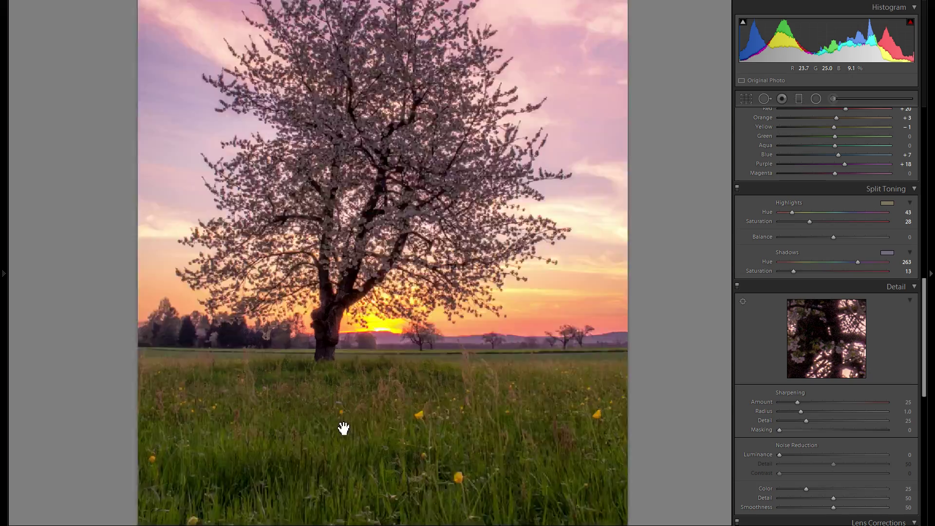
{"action": "left_click_drag", "start_coordinate": [578, 437], "coordinate": [405, 308]}
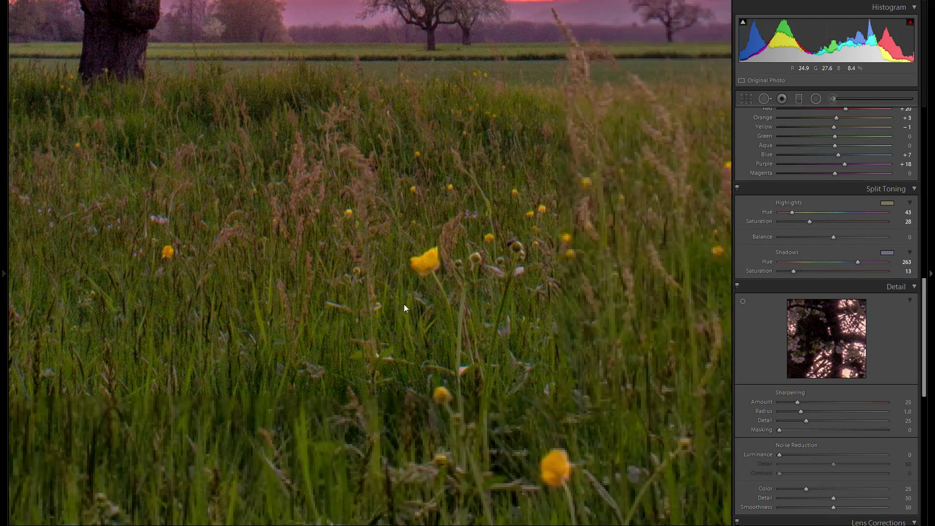
{"action": "left_click_drag", "start_coordinate": [239, 314], "coordinate": [469, 285]}
{"action": "left_click_drag", "start_coordinate": [287, 280], "coordinate": [453, 352]}
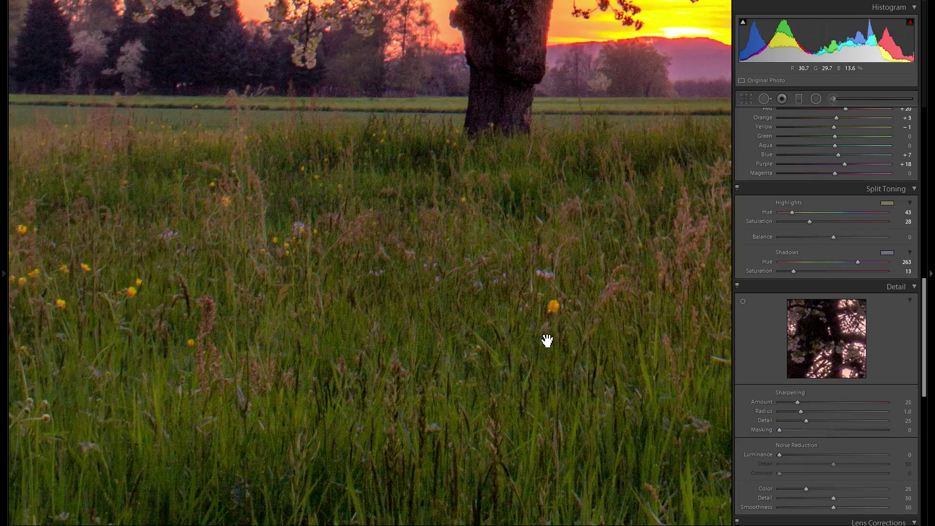
{"action": "left_click_drag", "start_coordinate": [547, 340], "coordinate": [374, 309]}
{"action": "left_click_drag", "start_coordinate": [500, 257], "coordinate": [391, 277]}
{"action": "left_click_drag", "start_coordinate": [491, 255], "coordinate": [417, 268]}
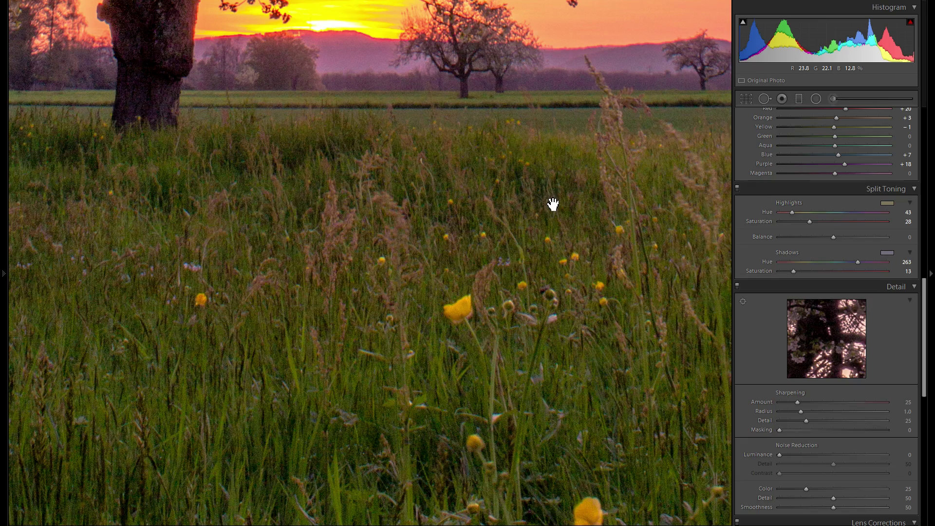
{"action": "left_click_drag", "start_coordinate": [327, 295], "coordinate": [482, 231]}
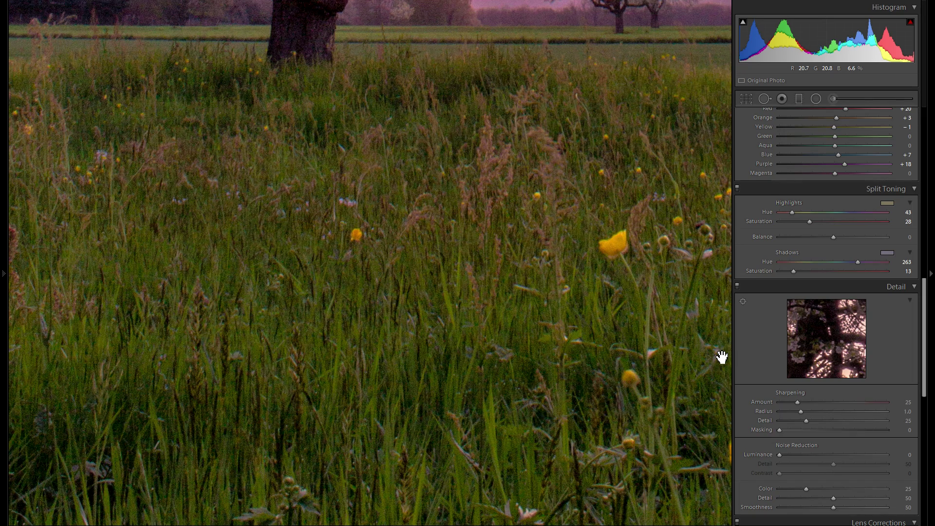
{"action": "left_click_drag", "start_coordinate": [721, 357], "coordinate": [600, 377]}
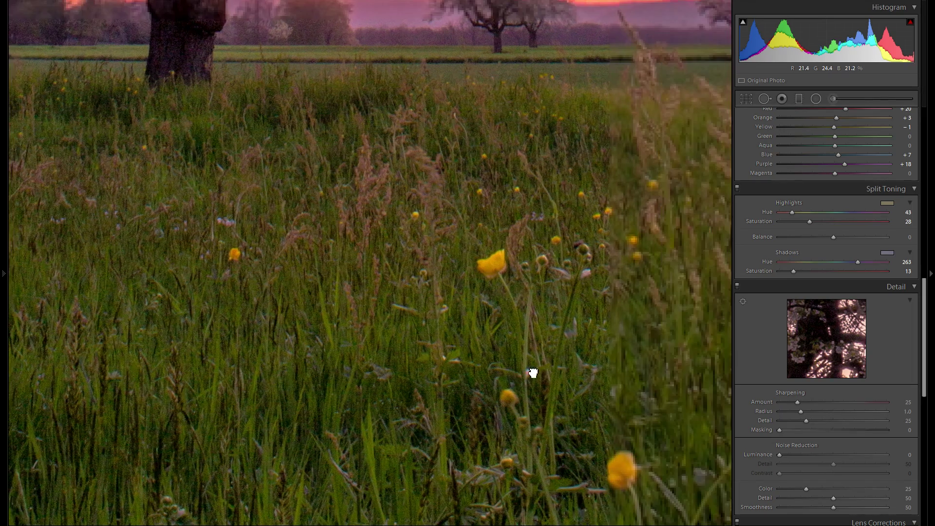
- Set the sharpening Amount to 48 after trying stronger values such as 64 on the meadow
{"action": "left_click", "coordinate": [826, 402]}
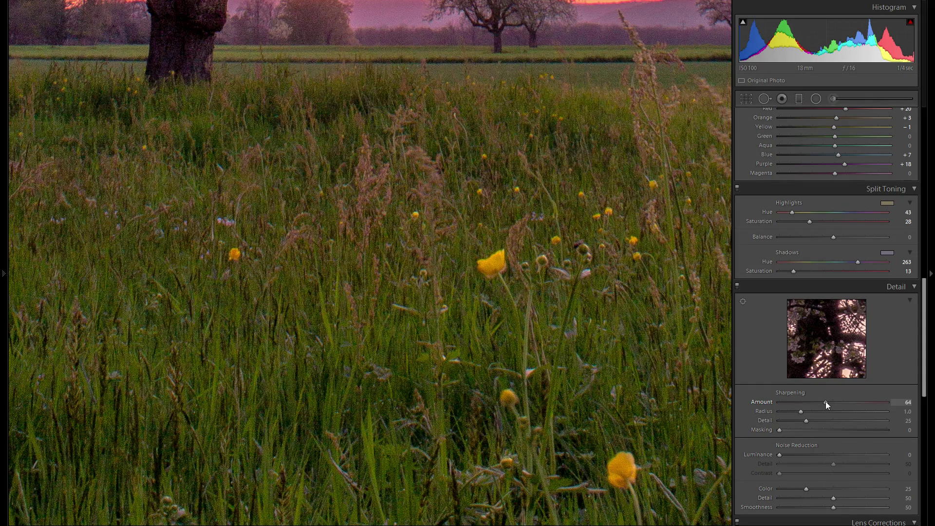
{"action": "left_click_drag", "start_coordinate": [588, 385], "coordinate": [667, 388]}
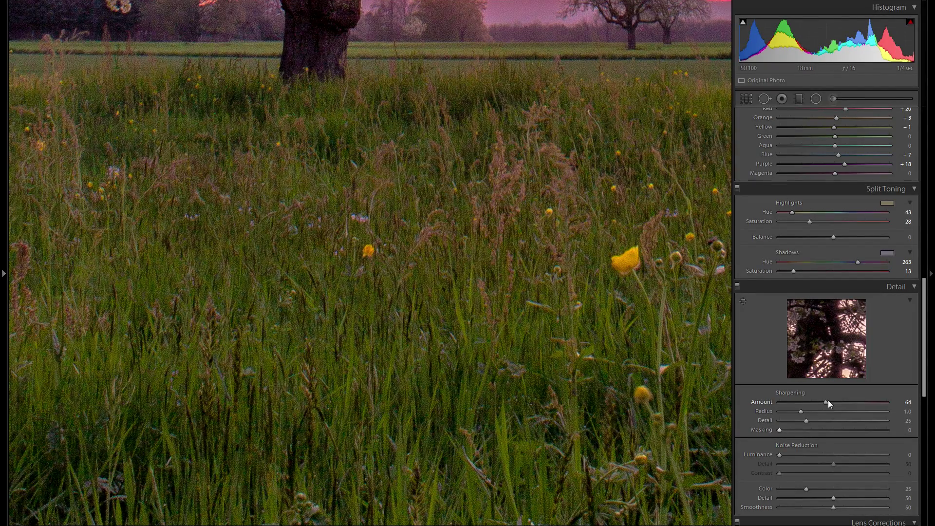
{"action": "left_click_drag", "start_coordinate": [810, 402], "coordinate": [904, 405]}
{"action": "left_click", "coordinate": [812, 403]}
{"action": "left_click", "coordinate": [710, 397]}
- Set the sharpening Masking to 59 while previewing the mask over the tree, sky and meadow
{"action": "left_click_drag", "start_coordinate": [778, 429], "coordinate": [839, 434]}
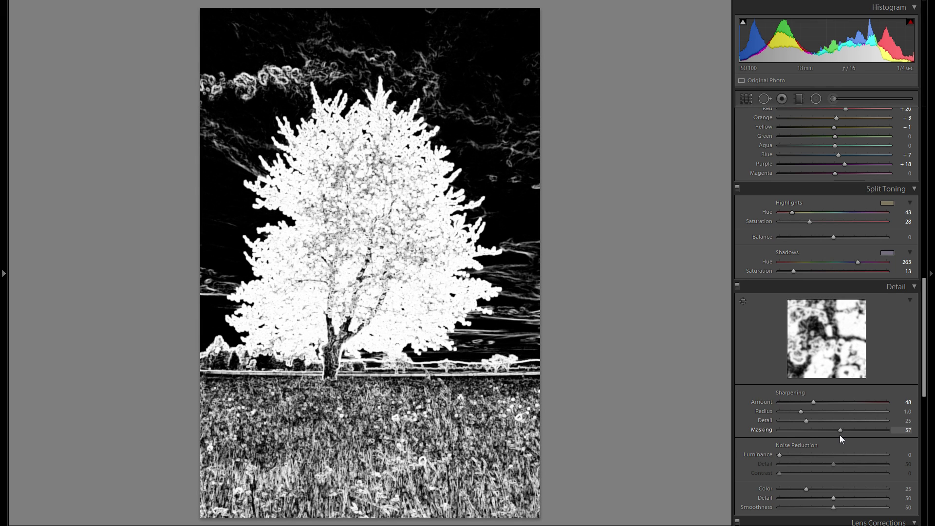
{"action": "left_click_drag", "start_coordinate": [840, 435], "coordinate": [854, 437]}
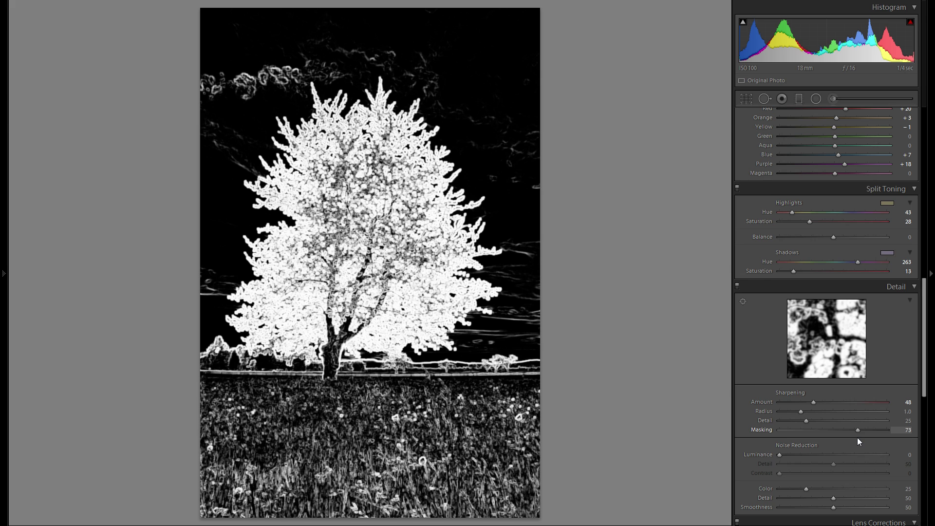
{"action": "left_click_drag", "start_coordinate": [857, 437], "coordinate": [857, 436]}
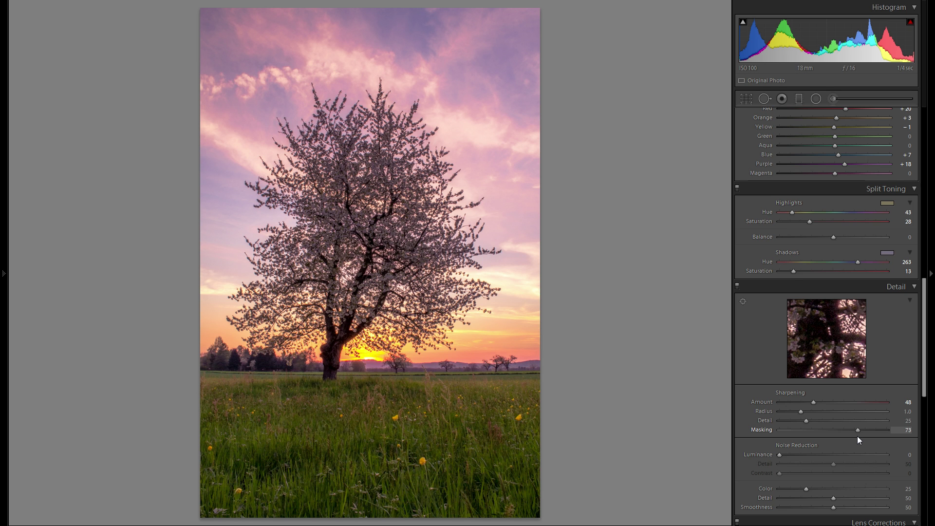
{"action": "left_click", "coordinate": [857, 437], "text": "alt"}
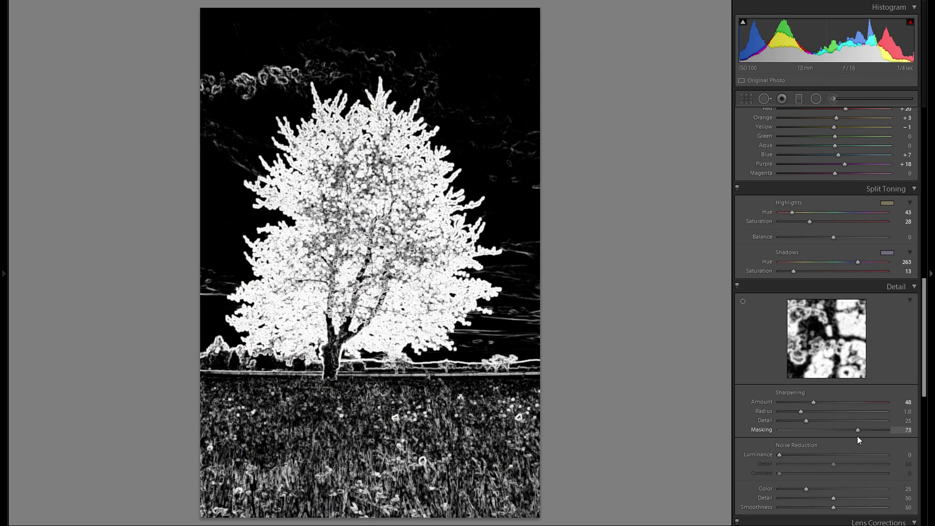
{"action": "left_click_drag", "start_coordinate": [857, 436], "coordinate": [858, 436]}
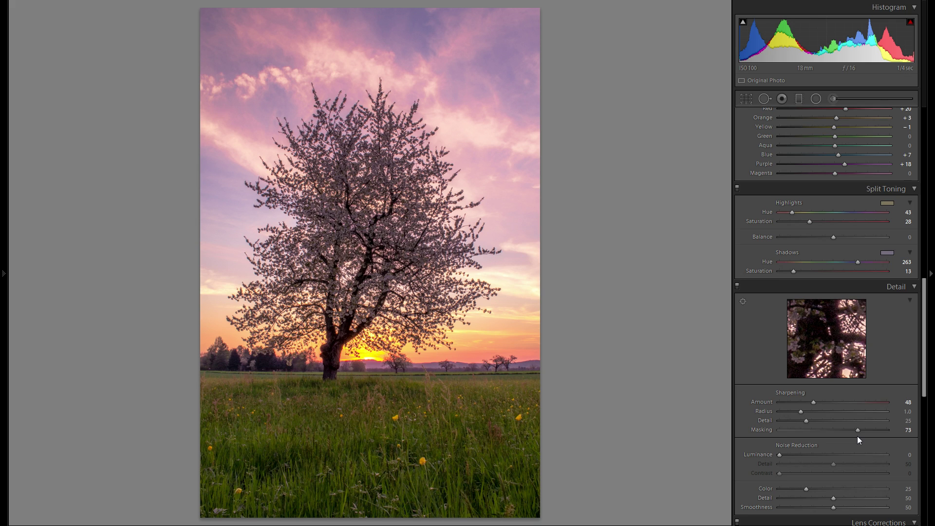
{"action": "mouse_move", "coordinate": [856, 429]}
{"action": "left_mouse_down"}
{"action": "mouse_move", "coordinate": [845, 427]}
{"action": "mouse_move", "coordinate": [873, 428]}
{"action": "mouse_move", "coordinate": [861, 428]}
{"action": "left_mouse_up"}
{"action": "left_click_drag", "start_coordinate": [867, 429], "coordinate": [843, 430]}
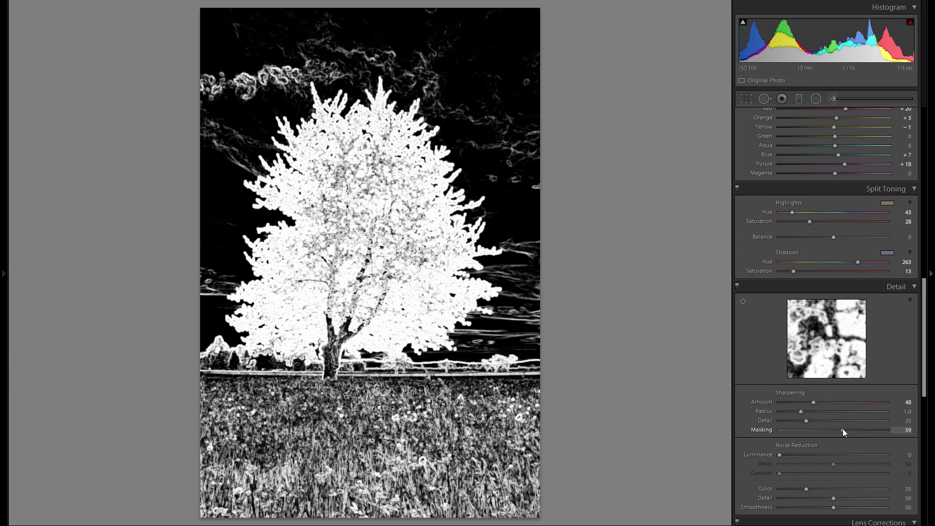
{"action": "left_click_drag", "start_coordinate": [842, 431], "coordinate": [843, 430]}
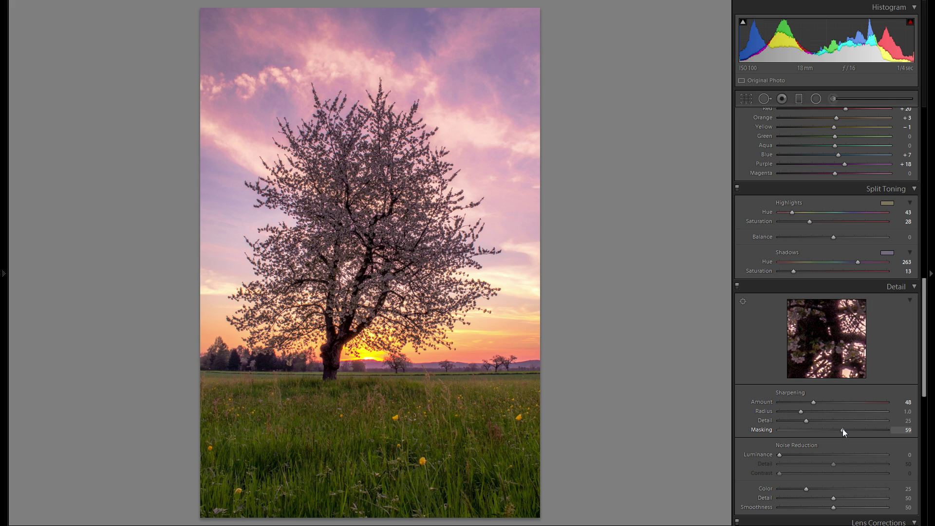
- Inspect the meadow up close for noise and review the Basic tone settings applied to the photo
{"action": "scroll", "coordinate": [832, 420], "scroll_direction": "down", "scroll_amount": 3}
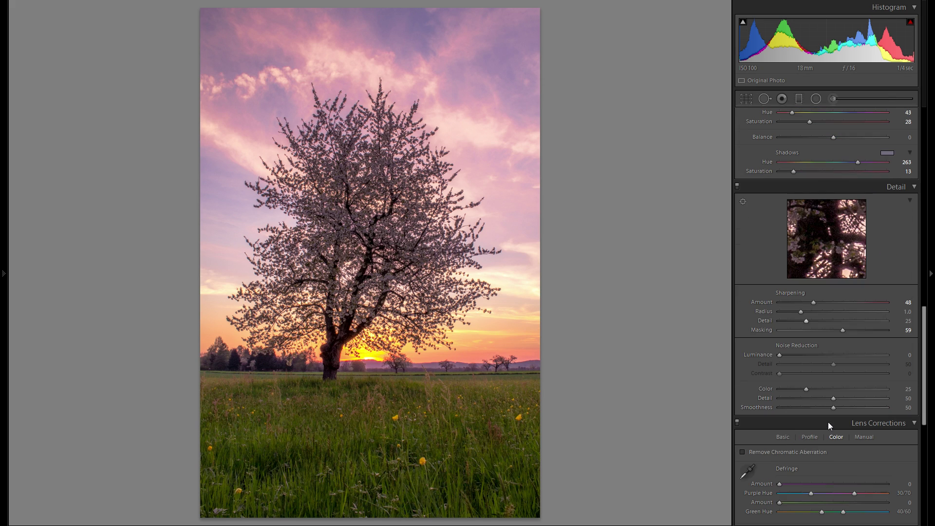
{"action": "left_click", "coordinate": [324, 438]}
{"action": "left_click_drag", "start_coordinate": [418, 455], "coordinate": [447, 363]}
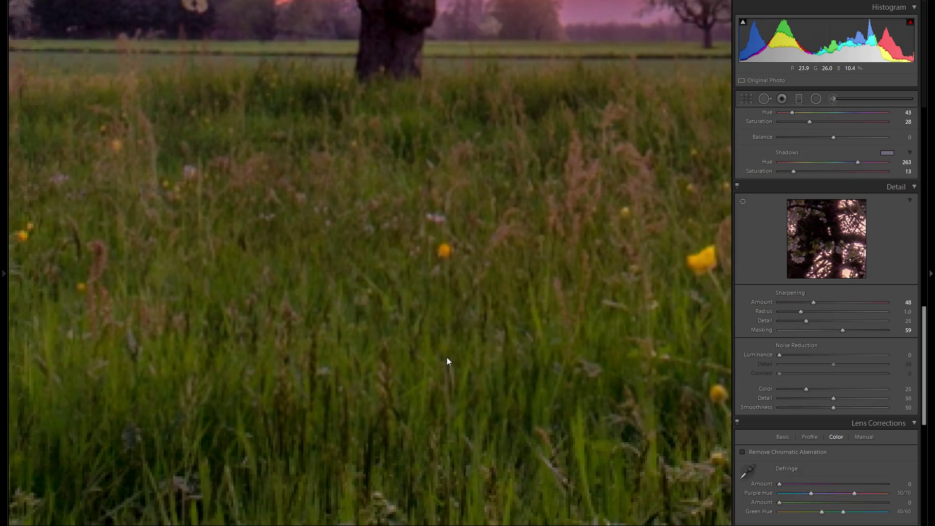
{"action": "left_click_drag", "start_coordinate": [399, 324], "coordinate": [331, 317]}
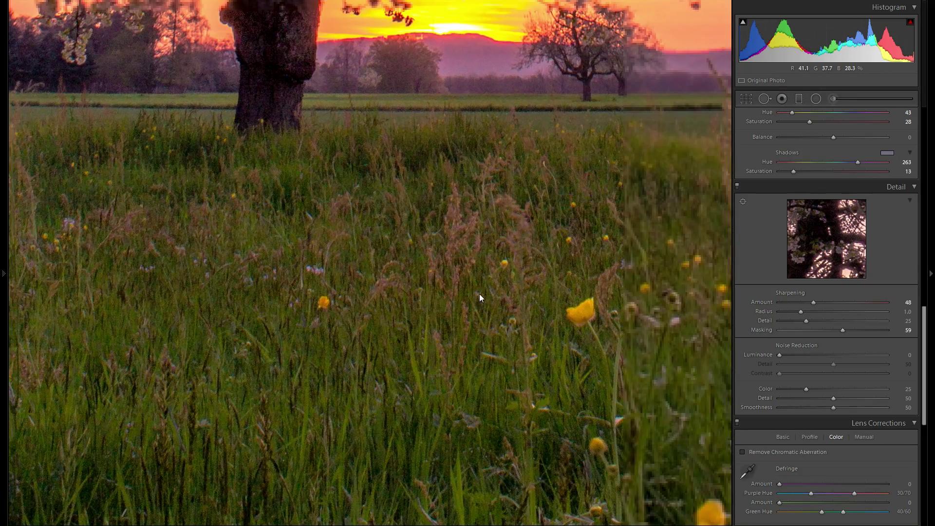
{"action": "scroll", "coordinate": [845, 353], "scroll_direction": "up", "scroll_amount": 9}
{"action": "scroll", "coordinate": [845, 353], "scroll_direction": "up", "scroll_amount": 6}
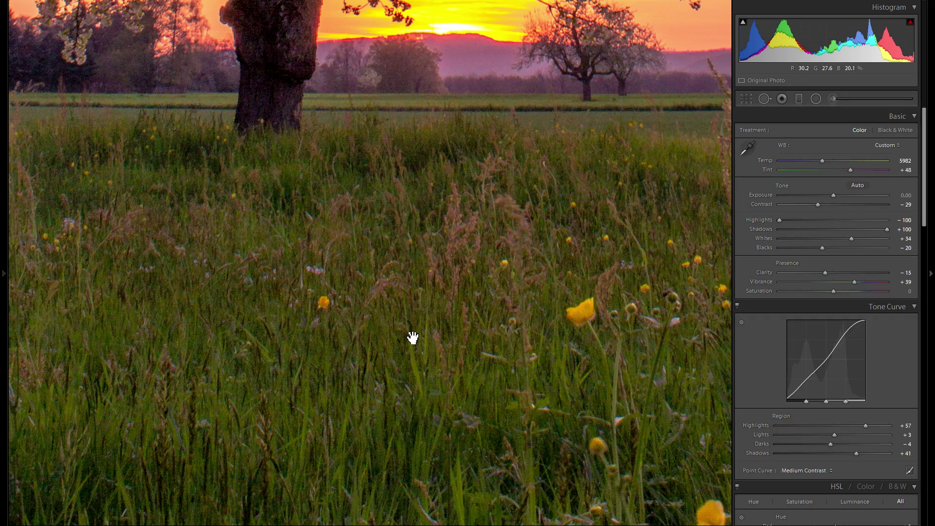
{"action": "left_click_drag", "start_coordinate": [411, 338], "coordinate": [641, 238]}
- Set the Color noise reduction to 86 while comparing different strengths on the grass
{"action": "scroll", "coordinate": [843, 294], "scroll_direction": "down", "scroll_amount": 6}
{"action": "scroll", "coordinate": [843, 294], "scroll_direction": "down", "scroll_amount": 2}
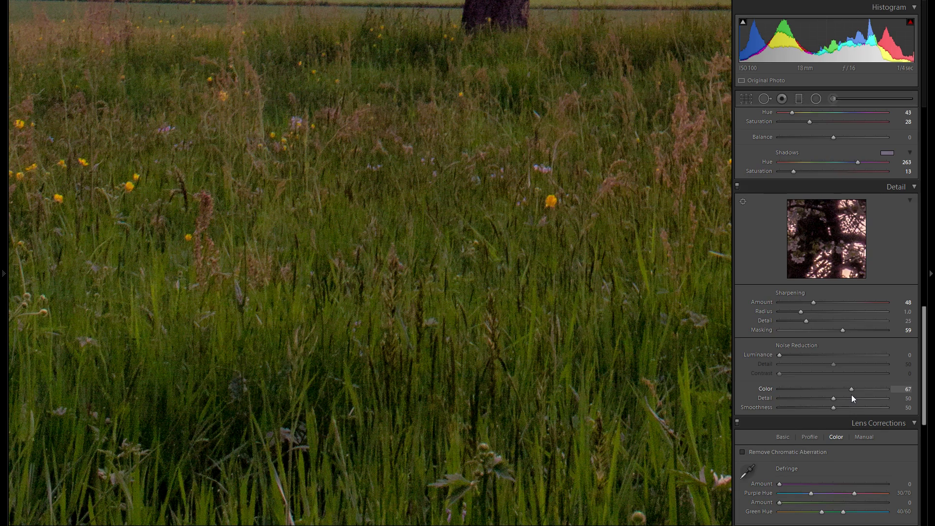
{"action": "left_click_drag", "start_coordinate": [847, 393], "coordinate": [771, 390]}
{"action": "double_click", "coordinate": [765, 389]}
{"action": "left_click_drag", "start_coordinate": [475, 358], "coordinate": [500, 363]}
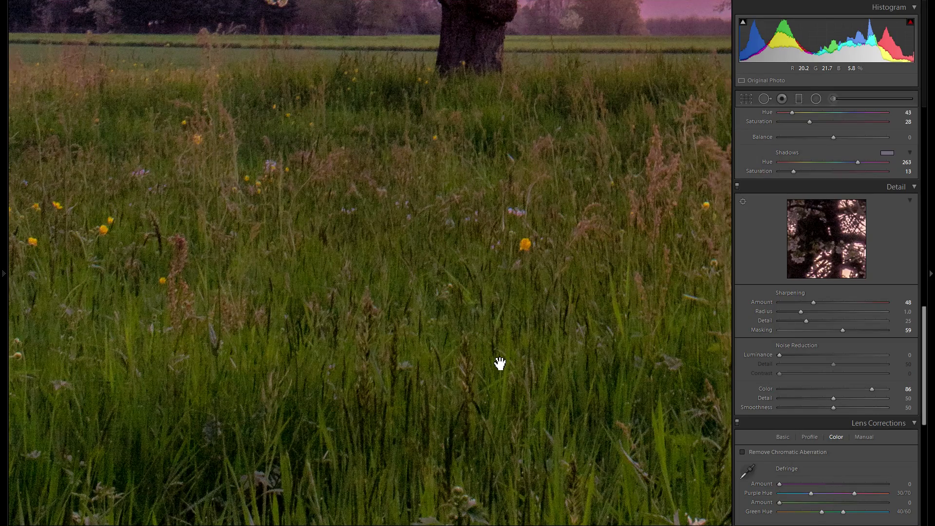
- Examine the meadow, tree trunk, distant trees and horizon up close after the color noise reduction
{"action": "left_click_drag", "start_coordinate": [654, 316], "coordinate": [505, 320]}
{"action": "left_click_drag", "start_coordinate": [583, 273], "coordinate": [526, 360]}
{"action": "left_click_drag", "start_coordinate": [348, 391], "coordinate": [503, 313]}
{"action": "left_click_drag", "start_coordinate": [434, 340], "coordinate": [416, 355]}
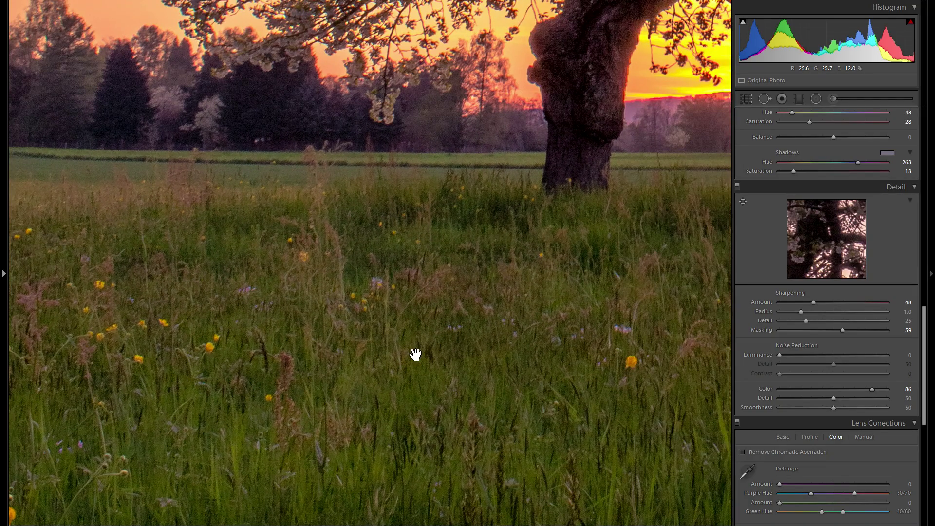
{"action": "scroll", "coordinate": [534, 298], "scroll_direction": "right", "scroll_amount": 10}
{"action": "scroll", "coordinate": [534, 299], "scroll_direction": "up", "scroll_amount": 3}
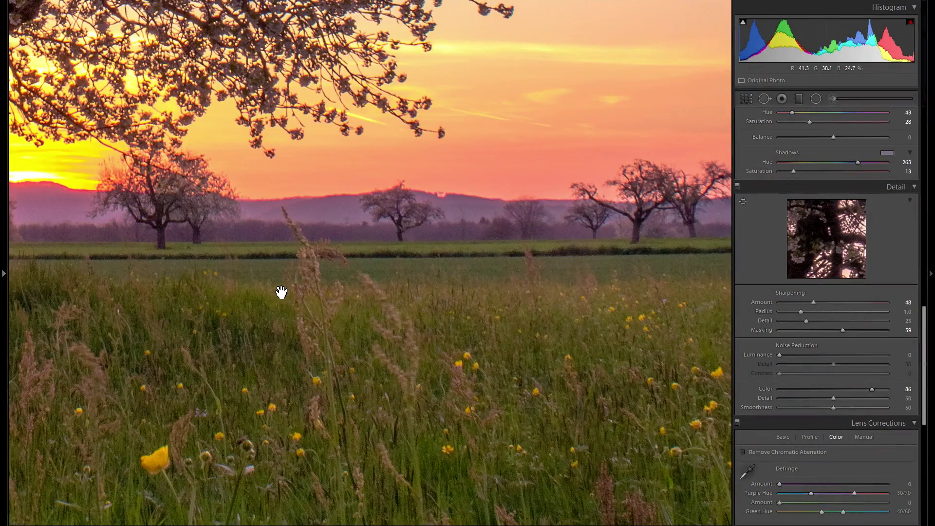
{"action": "left_click_drag", "start_coordinate": [387, 311], "coordinate": [583, 351]}
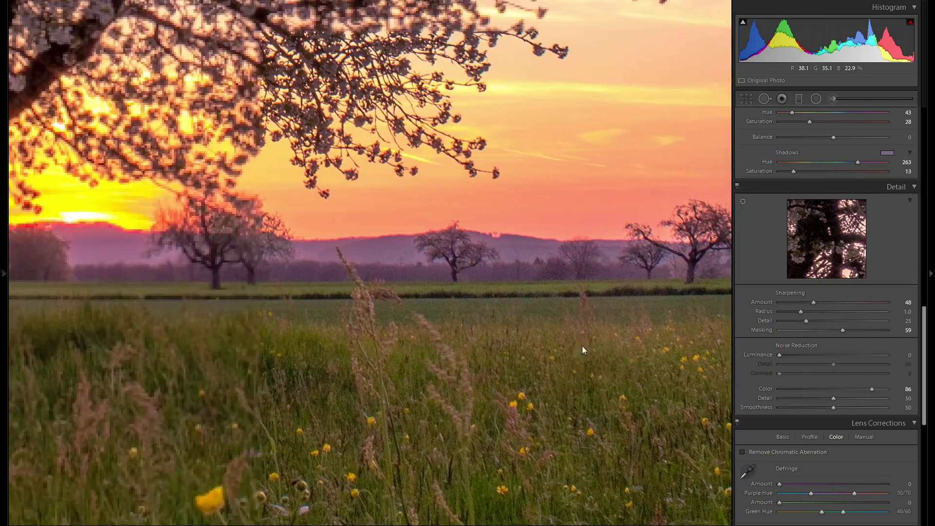
{"action": "scroll", "coordinate": [583, 350], "scroll_direction": "left", "scroll_amount": 10}
{"action": "scroll", "coordinate": [584, 350], "scroll_direction": "down", "scroll_amount": 3}
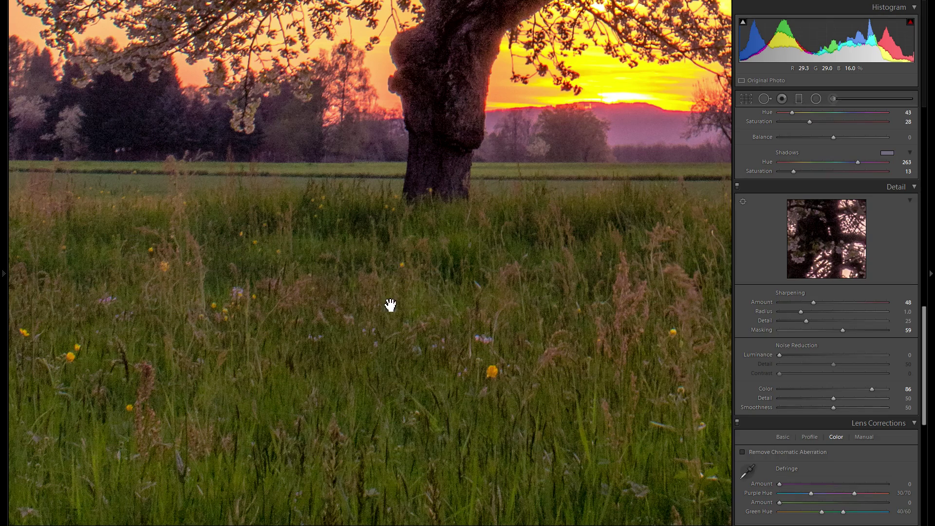
{"action": "left_click_drag", "start_coordinate": [297, 306], "coordinate": [476, 274]}
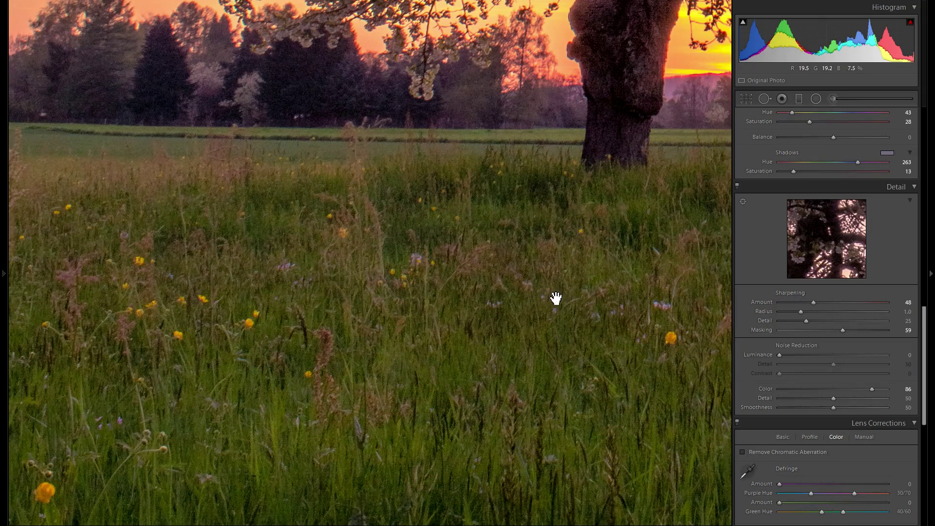
{"action": "left_click_drag", "start_coordinate": [413, 261], "coordinate": [435, 289]}
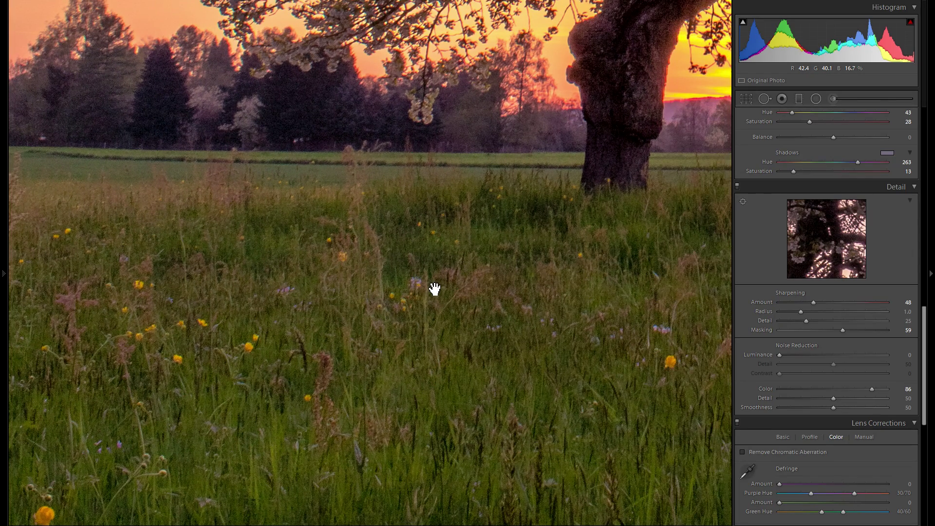
{"action": "left_click_drag", "start_coordinate": [435, 289], "coordinate": [371, 267]}
- Try Luminance noise reduction at 45, reset it, and set it to 11
{"action": "left_click", "coordinate": [828, 355]}
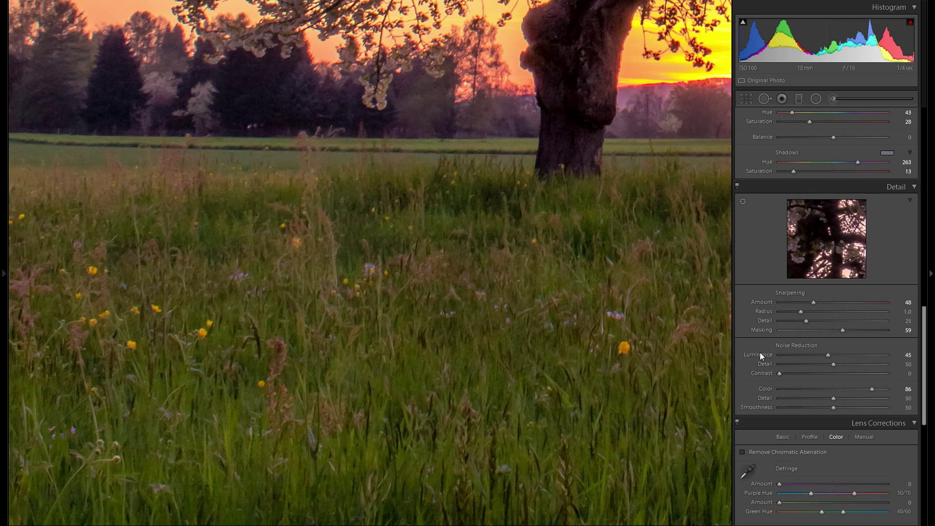
{"action": "left_click_drag", "start_coordinate": [542, 320], "coordinate": [553, 282]}
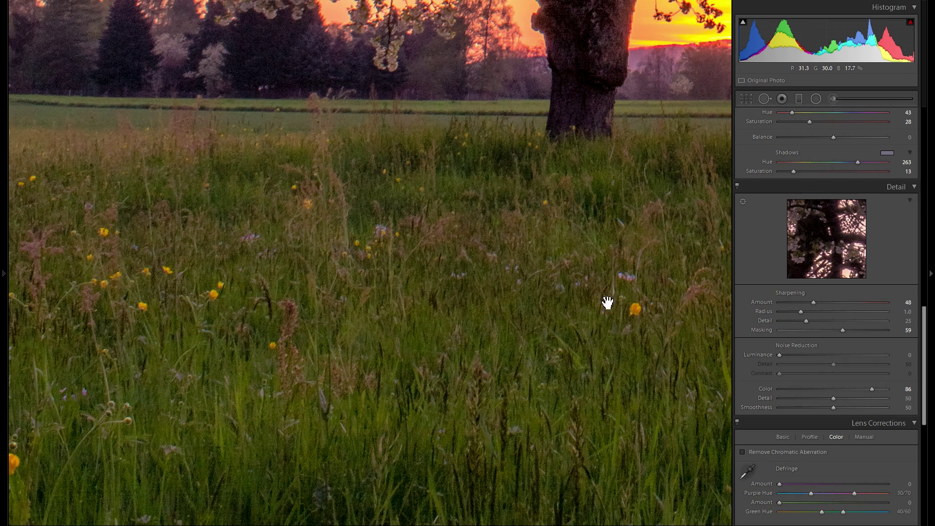
{"action": "left_click", "coordinate": [780, 354]}
{"action": "left_click", "coordinate": [794, 355]}
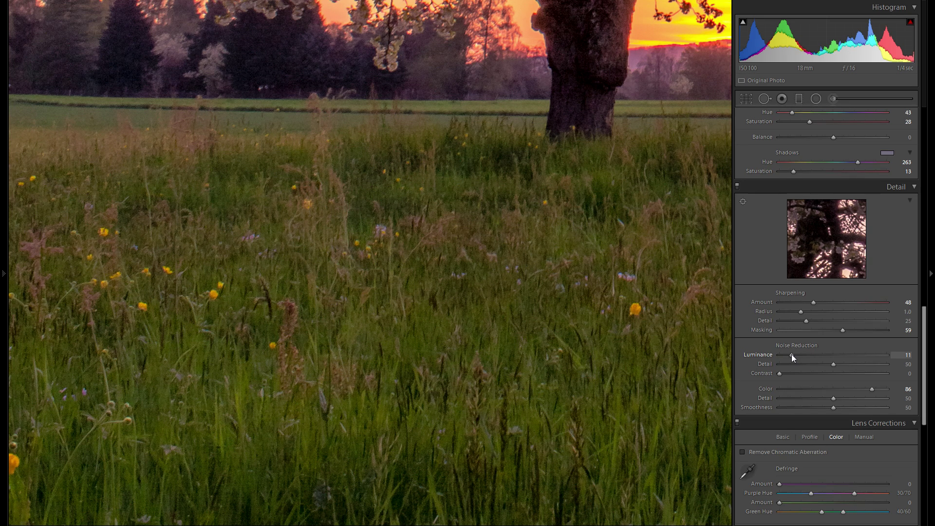
- Compare a stronger Luminance noise reduction on the meadow, set it to 10, and return to the whole photo
{"action": "left_click_drag", "start_coordinate": [790, 354], "coordinate": [871, 350]}
{"action": "left_click", "coordinate": [790, 355]}
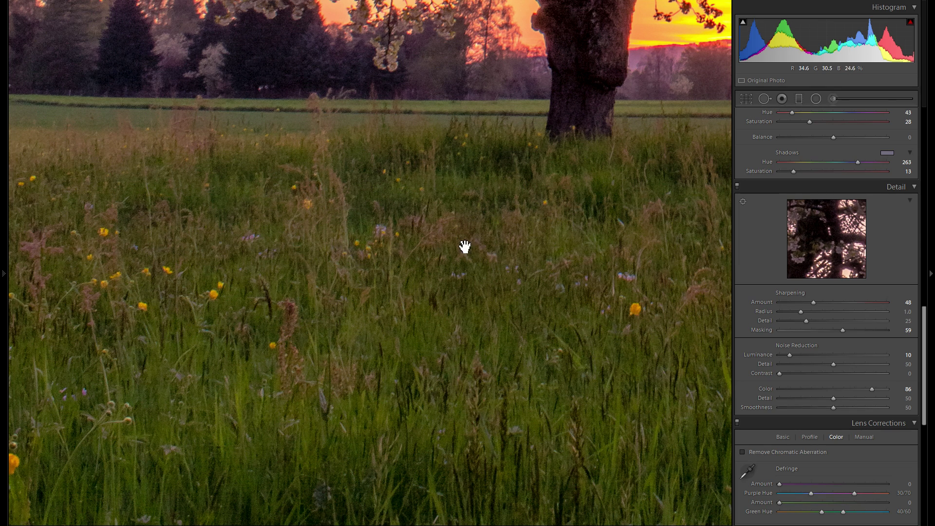
{"action": "left_click", "coordinate": [478, 268]}
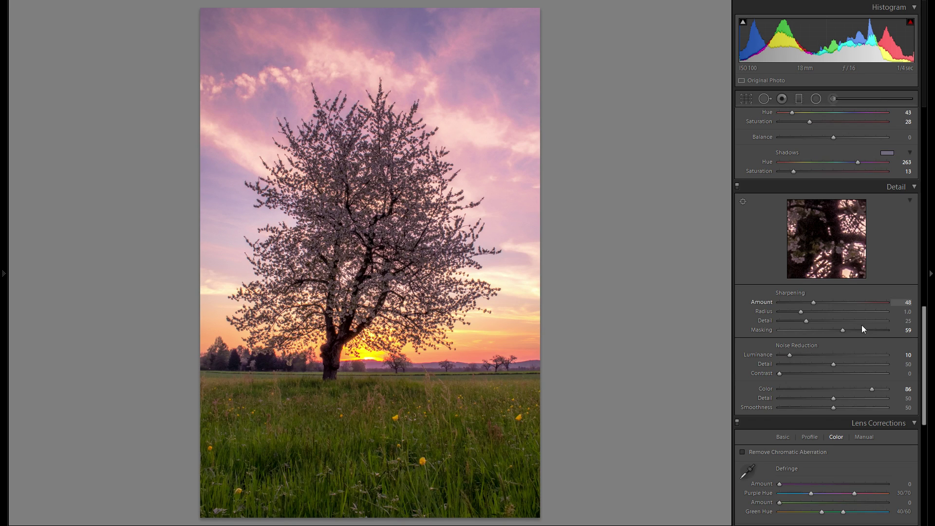
- Enable lens profile corrections with the Canon EF-S 18-55mm f/3.5-5.6 IS profile and compare the photo without and with them
{"action": "scroll", "coordinate": [844, 332], "scroll_direction": "down", "scroll_amount": 4}
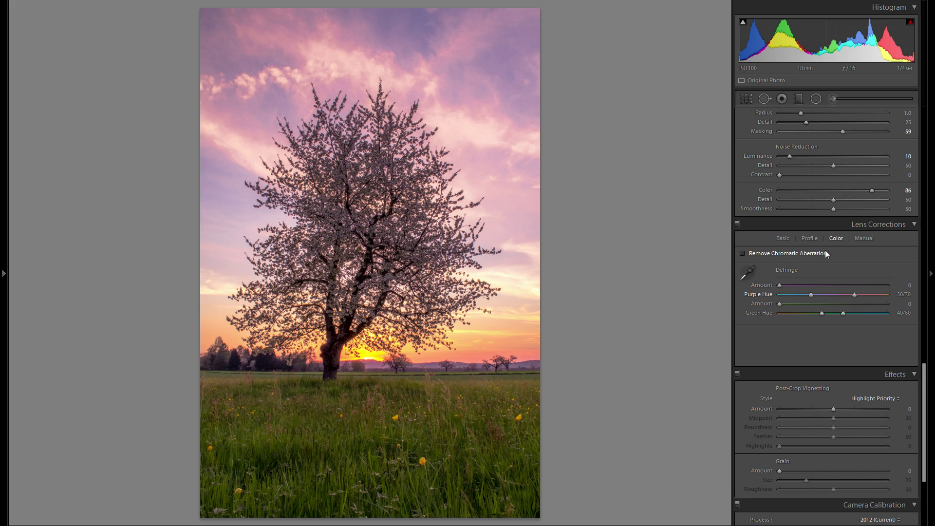
{"action": "left_click", "coordinate": [811, 238]}
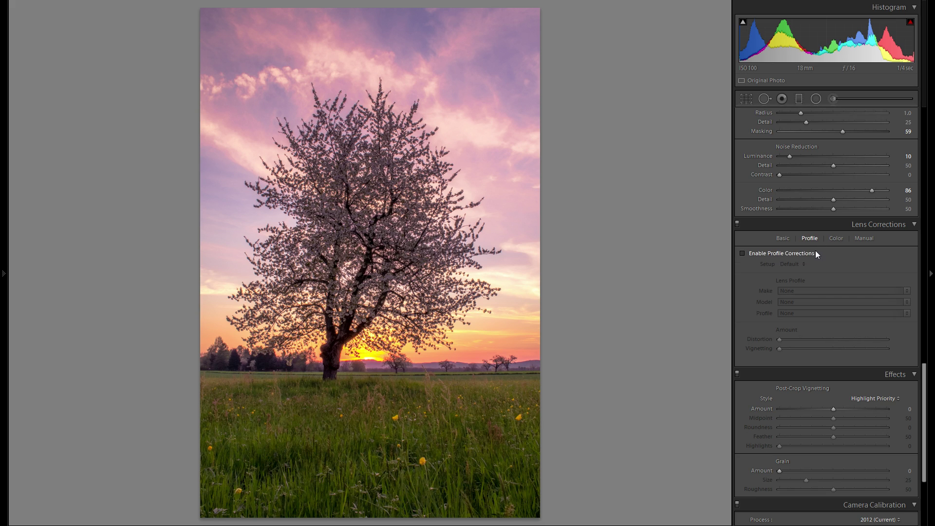
{"action": "left_click", "coordinate": [802, 252]}
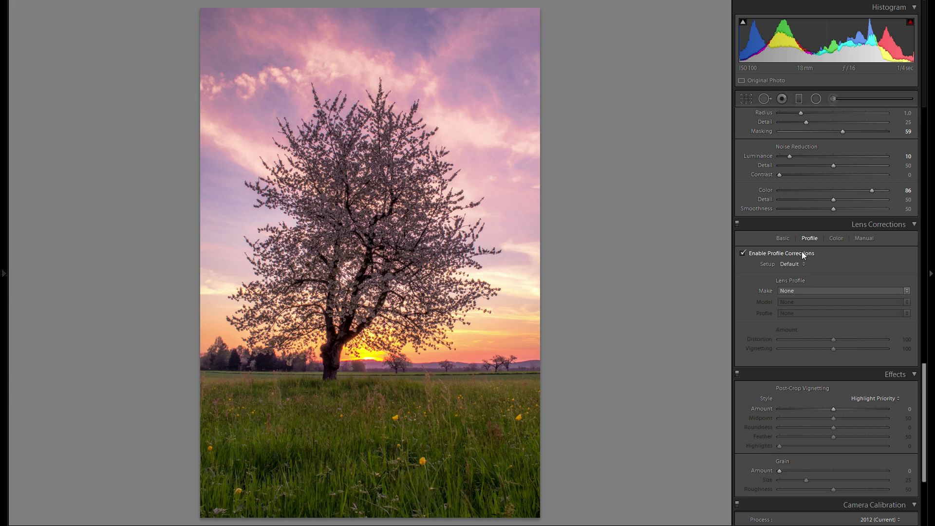
{"action": "left_click", "coordinate": [807, 291]}
{"action": "key", "text": "Down"}
{"action": "key", "text": "Return"}
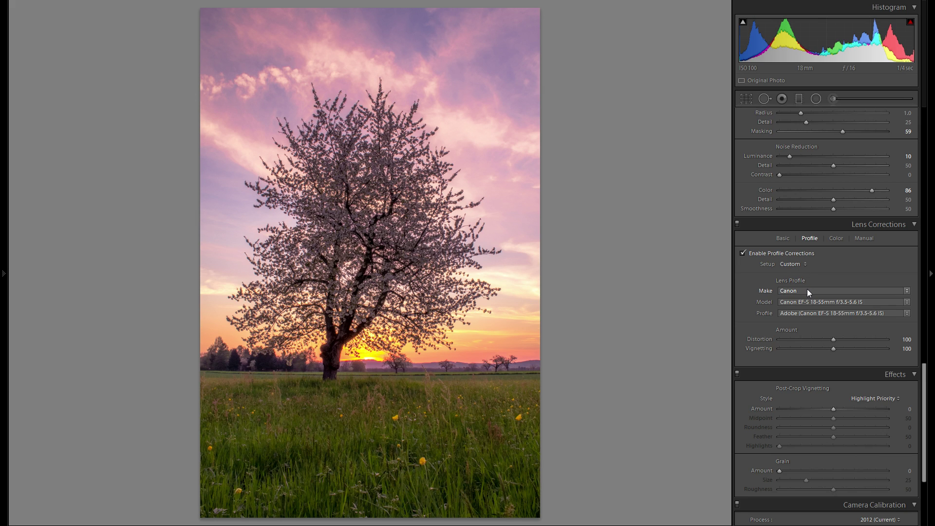
{"action": "left_click", "coordinate": [770, 253]}
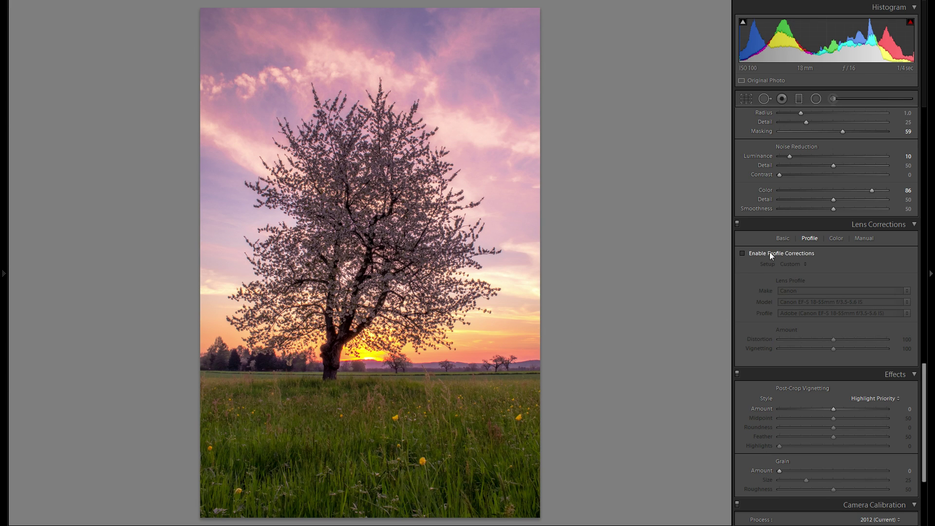
{"action": "left_click", "coordinate": [768, 253]}
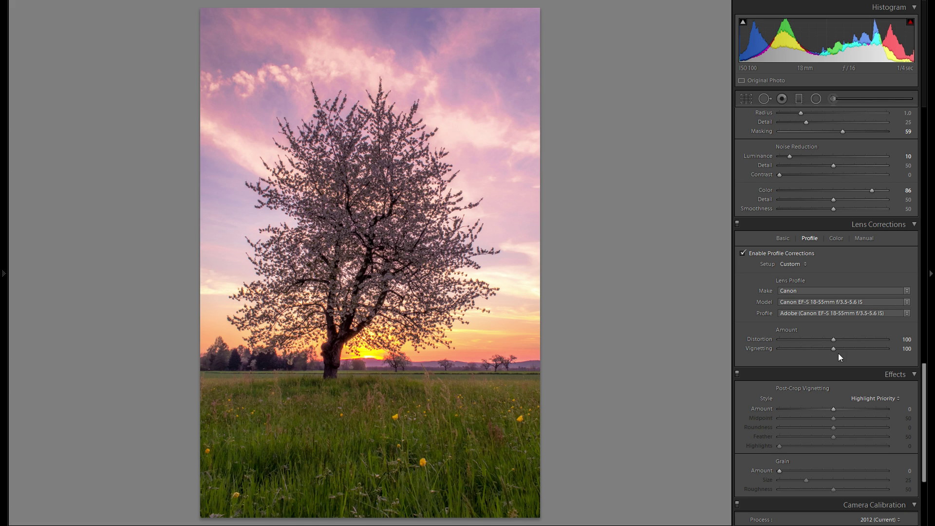
- Set the lens profile's Vignetting correction to 0, comparing it with the default amount and with profile corrections off
{"action": "left_click_drag", "start_coordinate": [831, 349], "coordinate": [720, 349]}
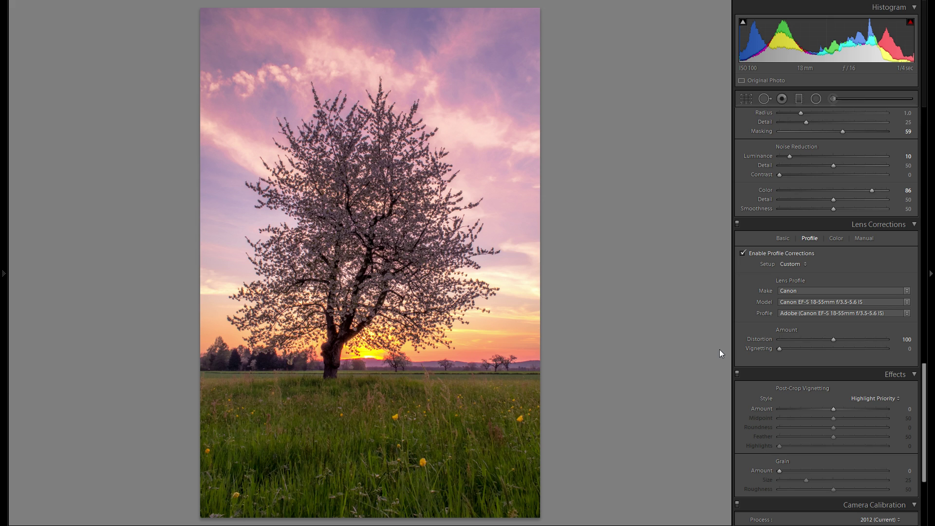
{"action": "left_click", "coordinate": [827, 338]}
{"action": "left_click", "coordinate": [746, 252]}
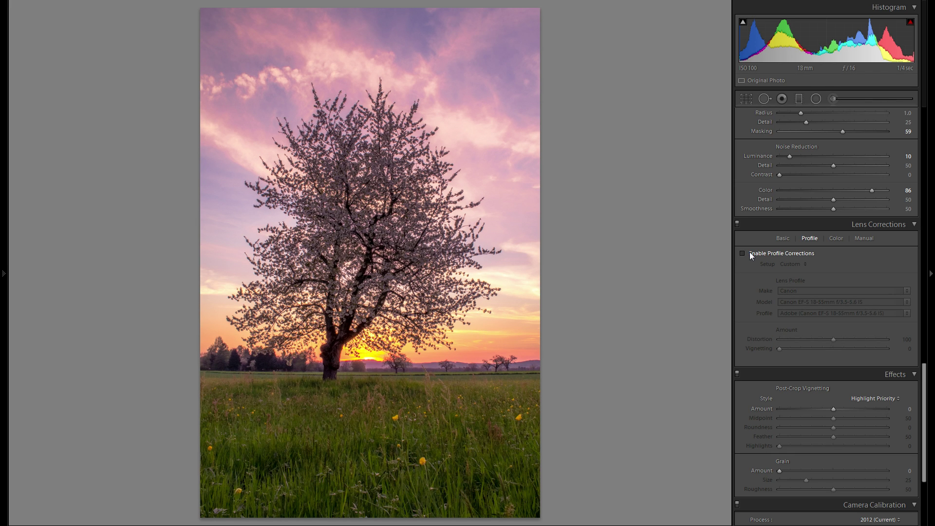
{"action": "left_click", "coordinate": [750, 252]}
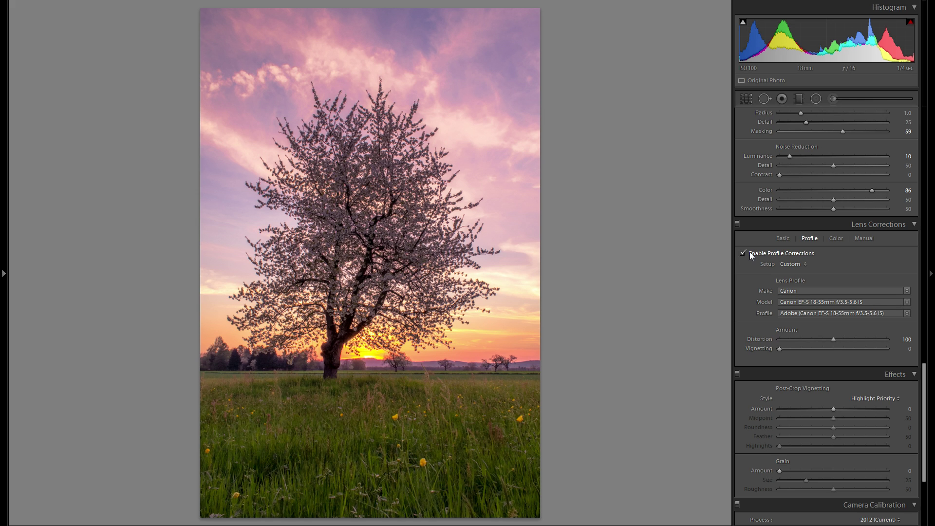
{"action": "left_click", "coordinate": [746, 251]}
{"action": "left_click", "coordinate": [746, 251]}
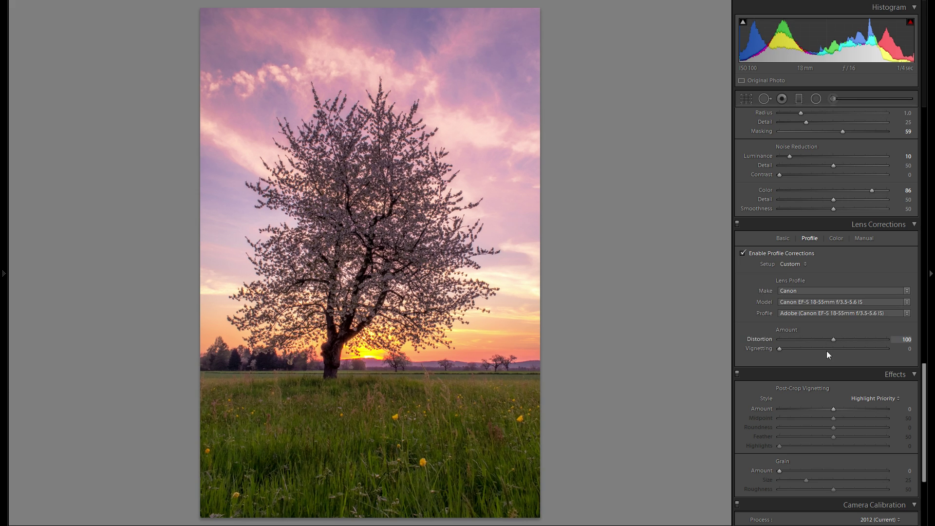
{"action": "double_click", "coordinate": [763, 348]}
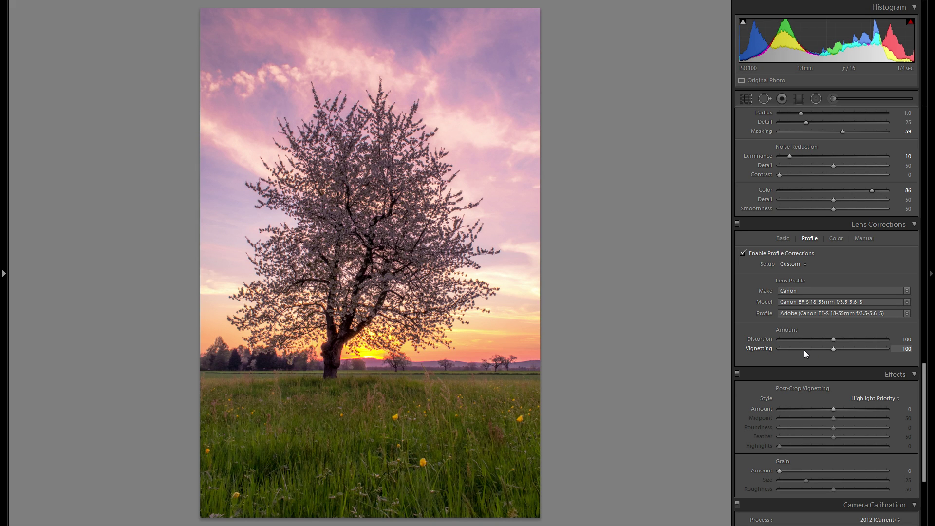
{"action": "left_click_drag", "start_coordinate": [823, 350], "coordinate": [740, 352]}
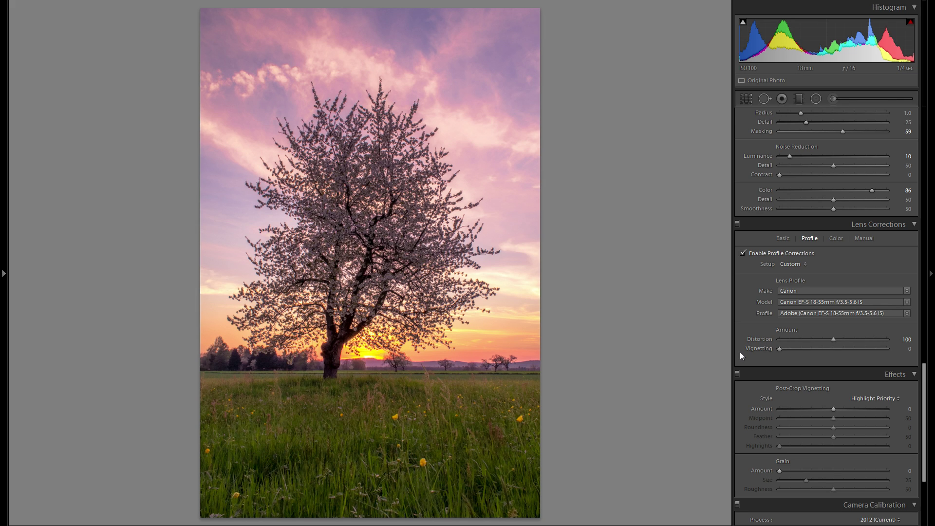
- Enable chromatic aberration removal and examine the blossoms and branches up close
{"action": "left_click", "coordinate": [836, 239]}
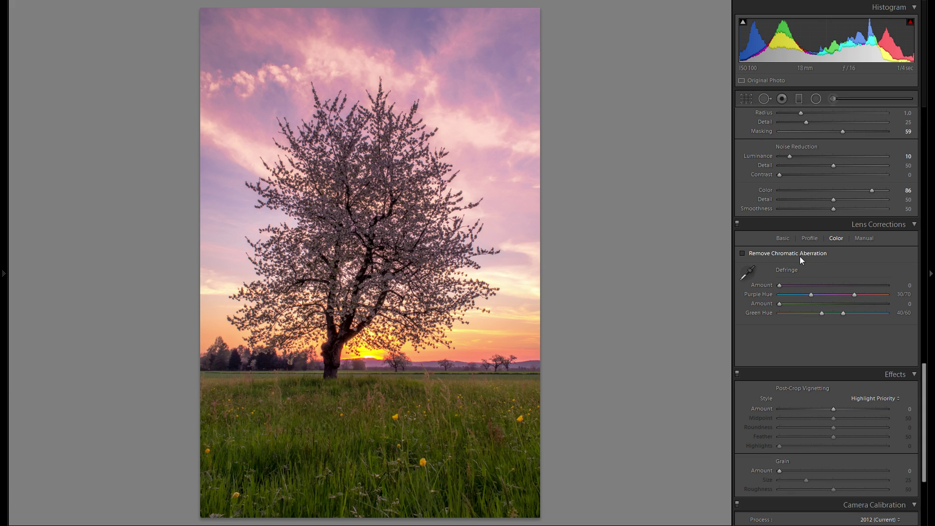
{"action": "left_click", "coordinate": [800, 260]}
{"action": "left_click", "coordinate": [445, 296]}
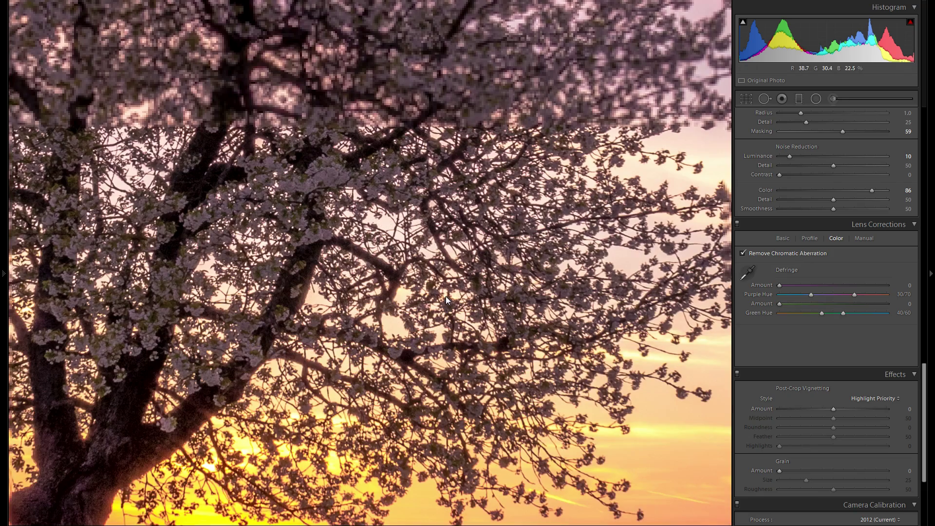
{"action": "left_click_drag", "start_coordinate": [446, 296], "coordinate": [438, 336]}
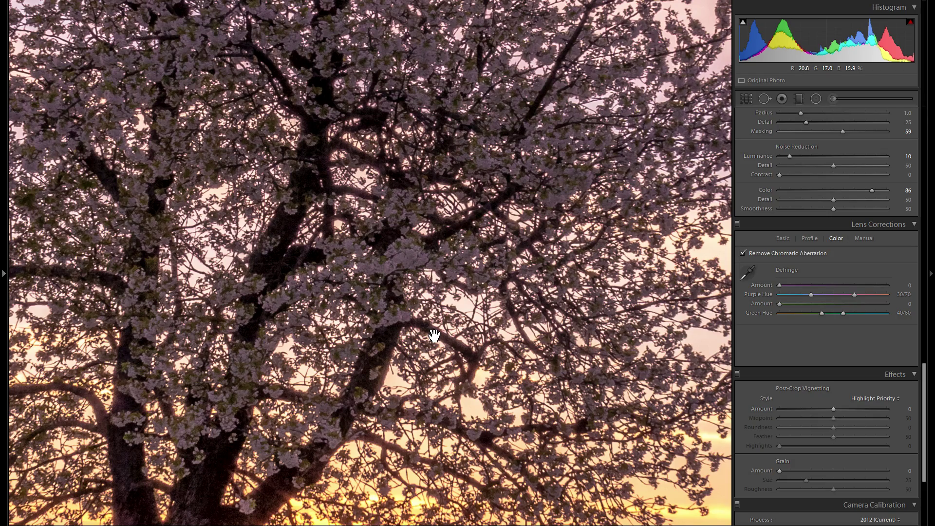
{"action": "key", "text": "ctrl+equal"}
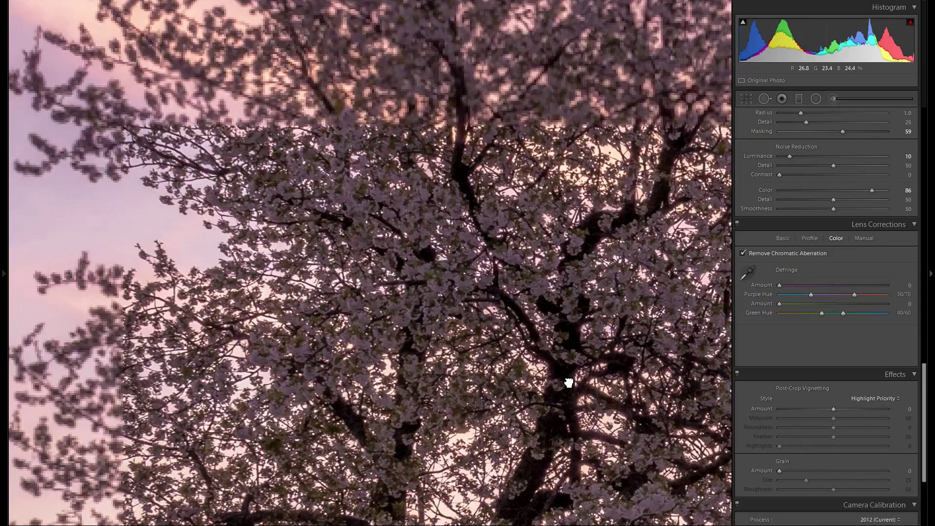
{"action": "key", "text": "ctrl+minus"}
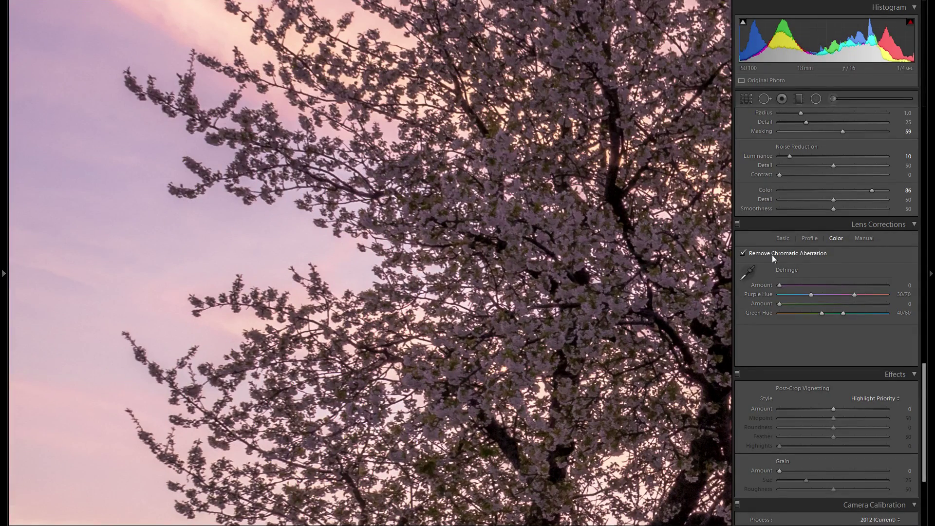
- Compare the branch edges against the sky with chromatic aberration removal off and on, leaving it enabled
{"action": "left_click", "coordinate": [773, 256]}
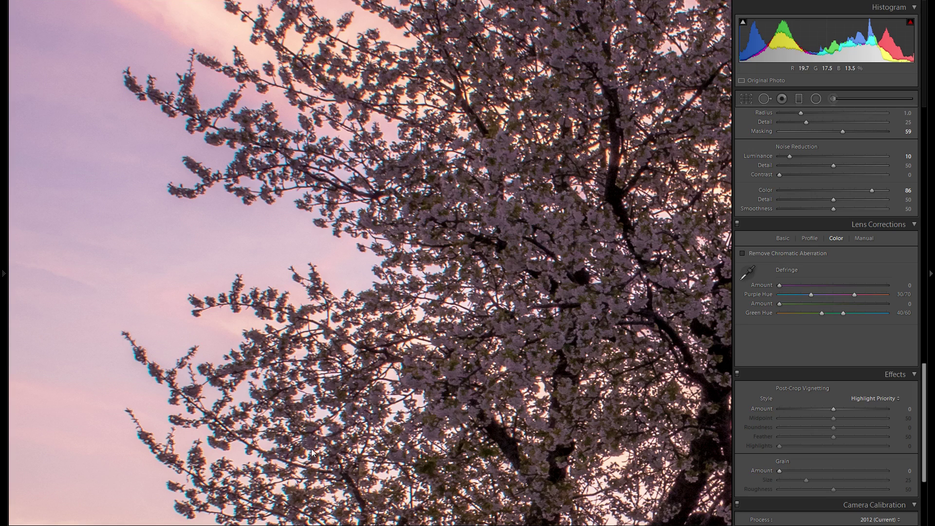
{"action": "key", "text": "ctrl+equal"}
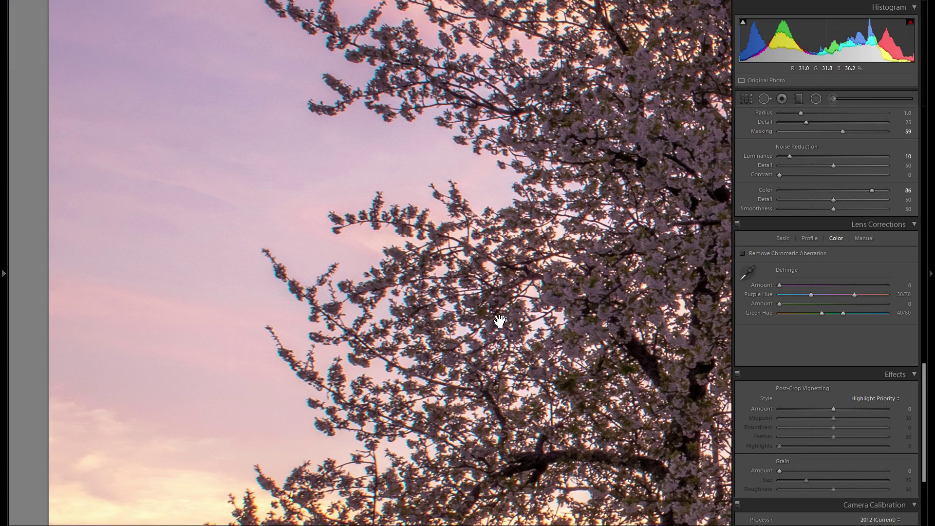
{"action": "left_click", "coordinate": [755, 253]}
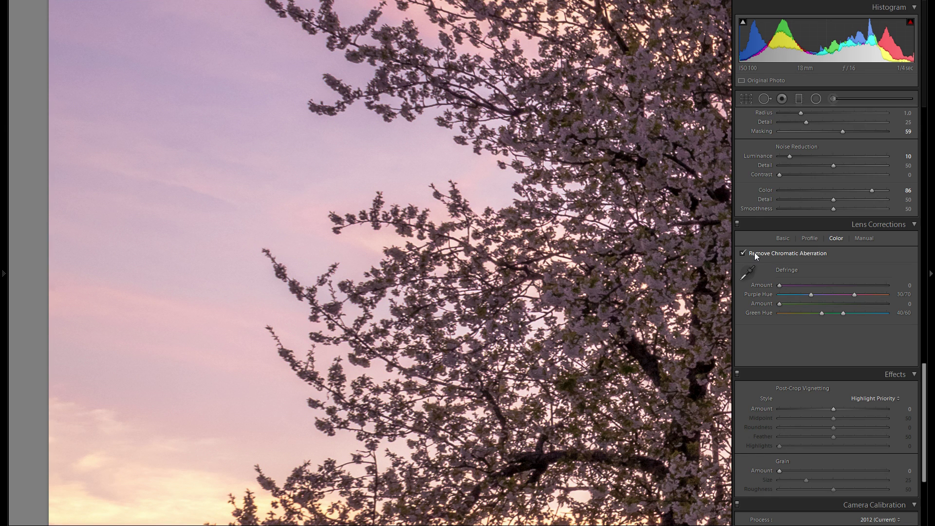
{"action": "key", "text": "ctrl+minus"}
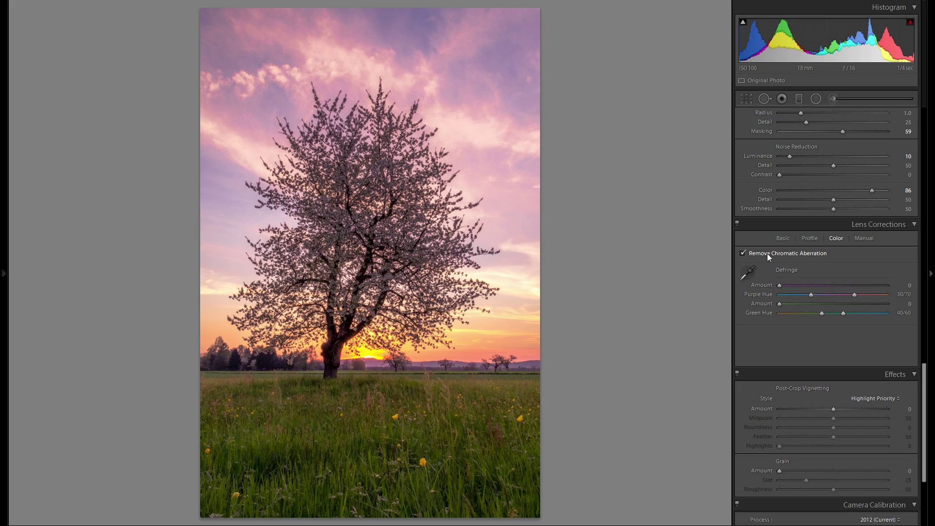
- Add a post-crop vignette with Amount -16 and Midpoint 36, and compare the photo without and with the effect
{"action": "scroll", "coordinate": [767, 253], "scroll_direction": "down", "scroll_amount": 3}
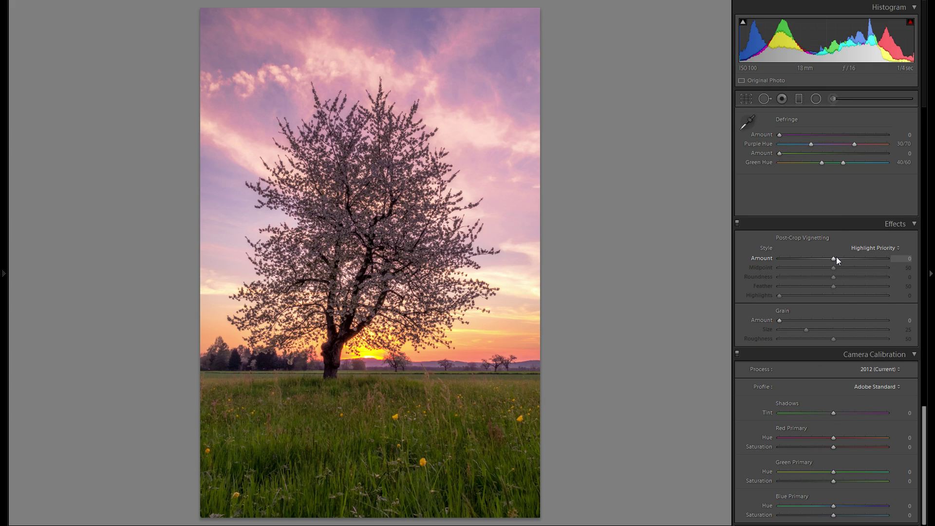
{"action": "mouse_move", "coordinate": [833, 257]}
{"action": "left_mouse_down"}
{"action": "mouse_move", "coordinate": [811, 267]}
{"action": "mouse_move", "coordinate": [826, 263]}
{"action": "left_mouse_up"}
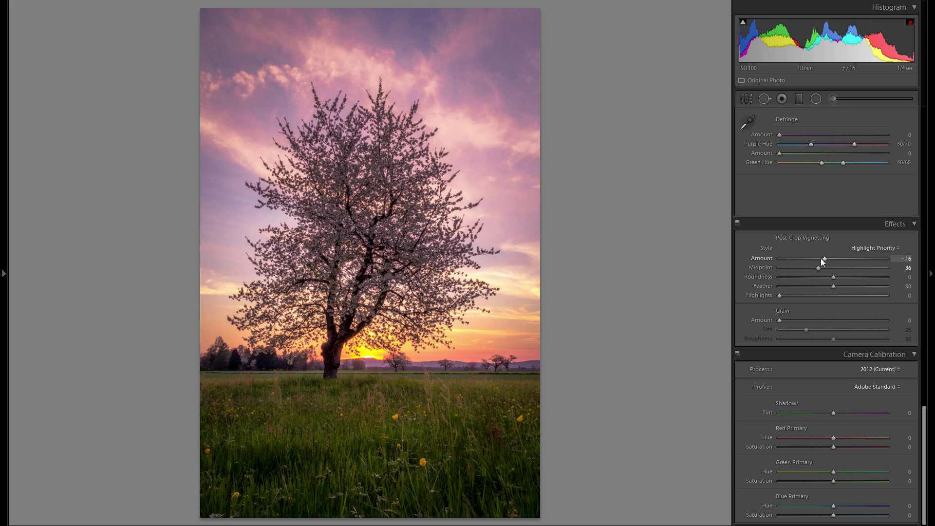
{"action": "left_click", "coordinate": [737, 224]}
{"action": "left_click", "coordinate": [737, 223]}
{"action": "left_click", "coordinate": [739, 222]}
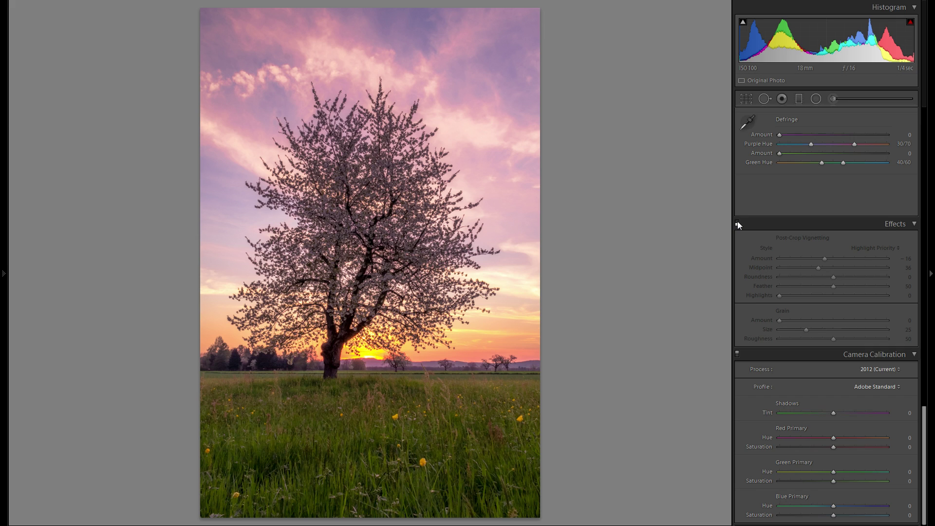
{"action": "left_click", "coordinate": [737, 223]}
- Try a Grain Amount of 100 on the photo and reset it to 0
{"action": "left_click_drag", "start_coordinate": [780, 320], "coordinate": [905, 322]}
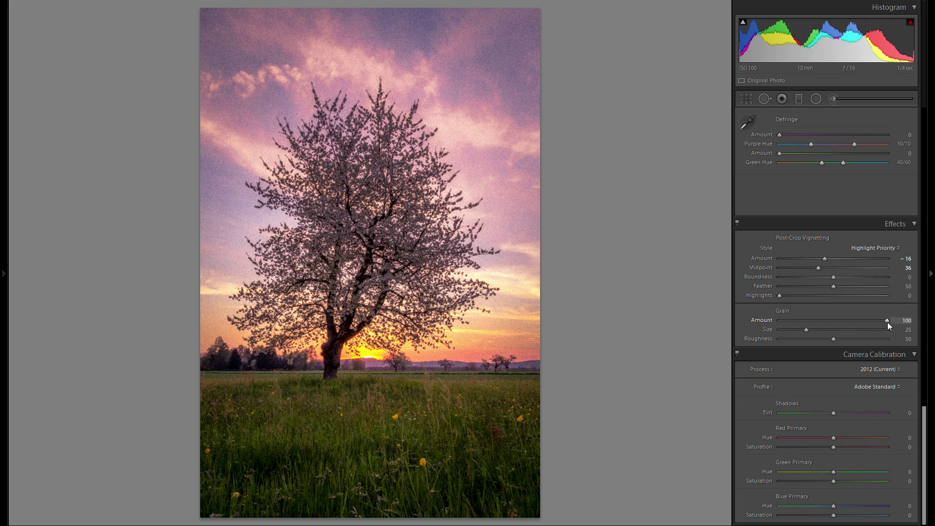
{"action": "double_click", "coordinate": [888, 322]}
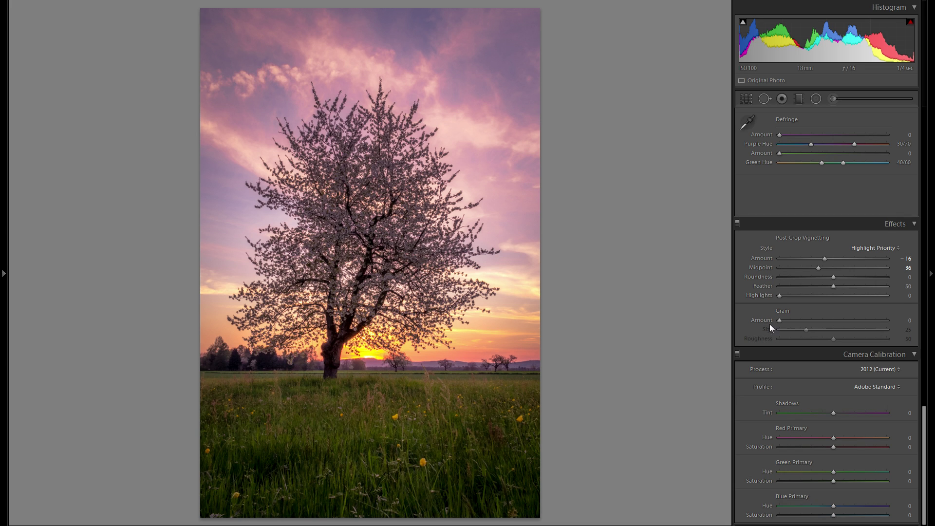
{"action": "left_click_drag", "start_coordinate": [779, 320], "coordinate": [887, 321]}
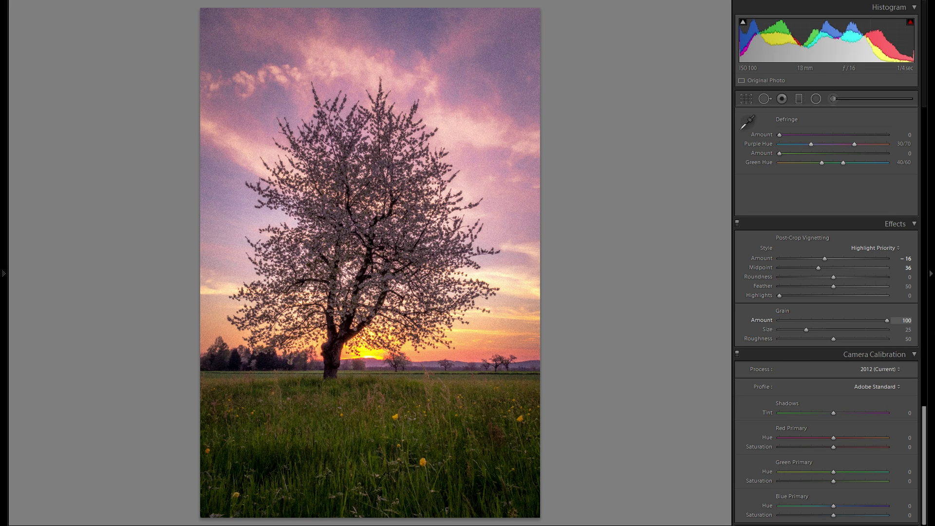
{"action": "double_click", "coordinate": [886, 322]}
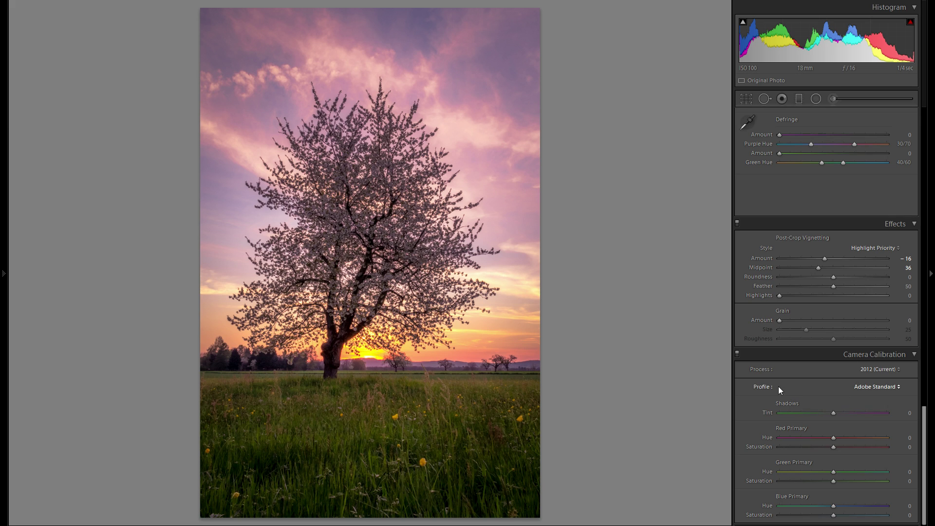
- Try the Camera Faithful, Camera Landscape and Camera Neutral calibration profiles on the photo
{"action": "left_click", "coordinate": [858, 387]}
{"action": "left_click", "coordinate": [860, 409]}
{"action": "left_click", "coordinate": [873, 387]}
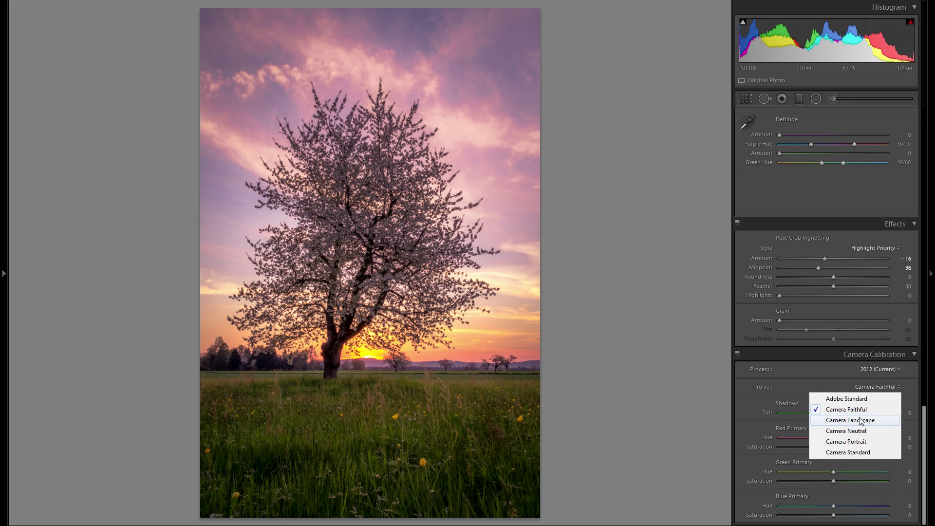
{"action": "left_click", "coordinate": [860, 419]}
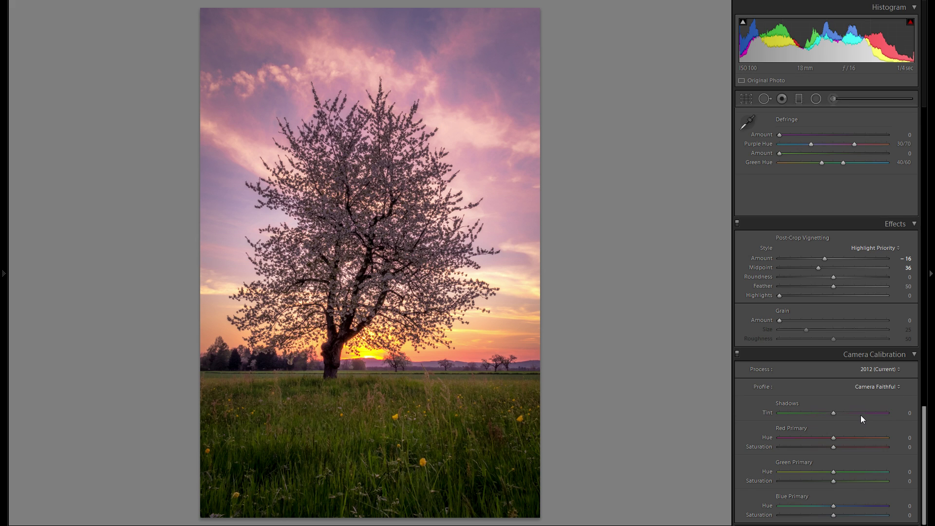
{"action": "left_click", "coordinate": [884, 390]}
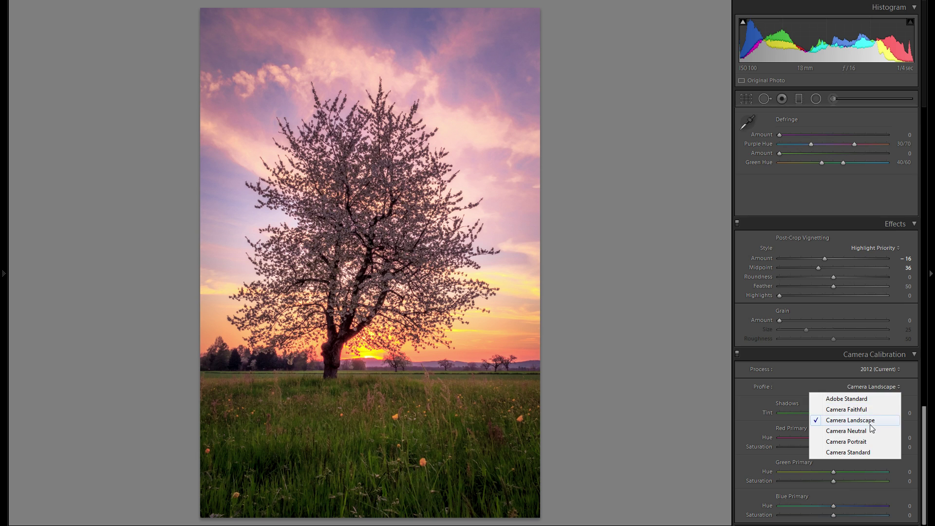
{"action": "left_click", "coordinate": [862, 413]}
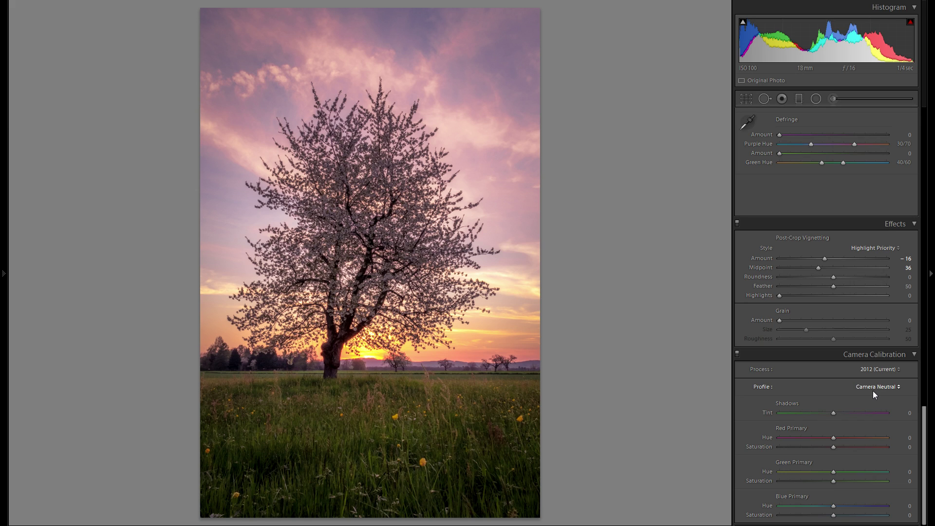
- Try the Camera Portrait, Camera Standard and Camera Faithful profiles, and return to Adobe Standard
{"action": "left_click", "coordinate": [873, 391]}
{"action": "left_click", "coordinate": [853, 440]}
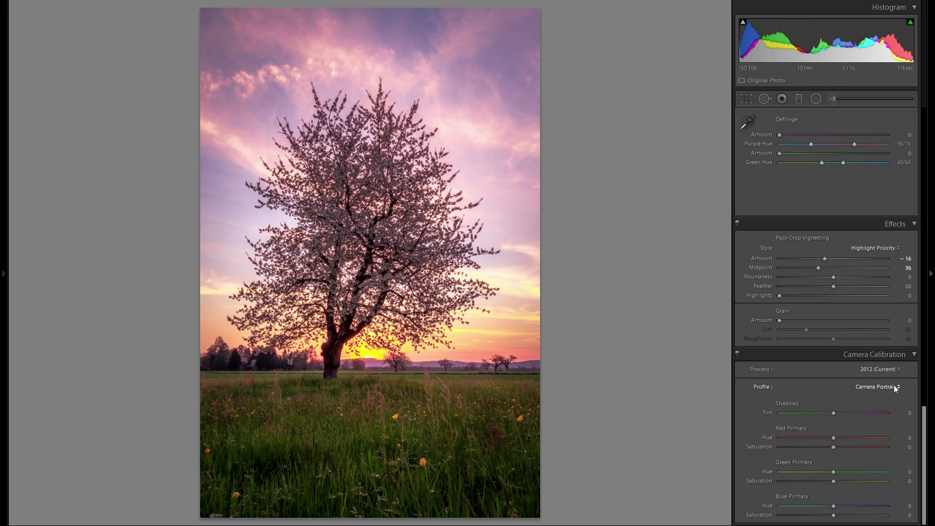
{"action": "left_click", "coordinate": [882, 387]}
{"action": "left_click", "coordinate": [859, 452]}
{"action": "left_click", "coordinate": [878, 386]}
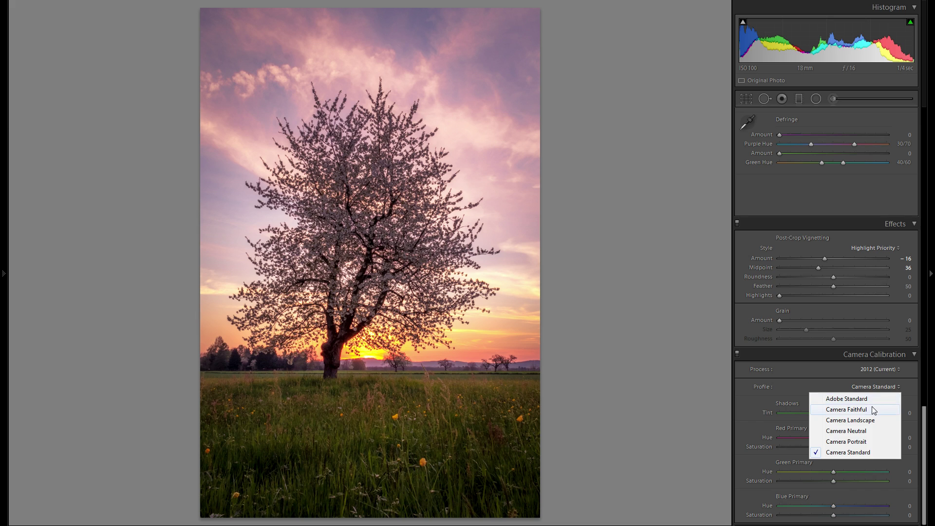
{"action": "left_click", "coordinate": [873, 407]}
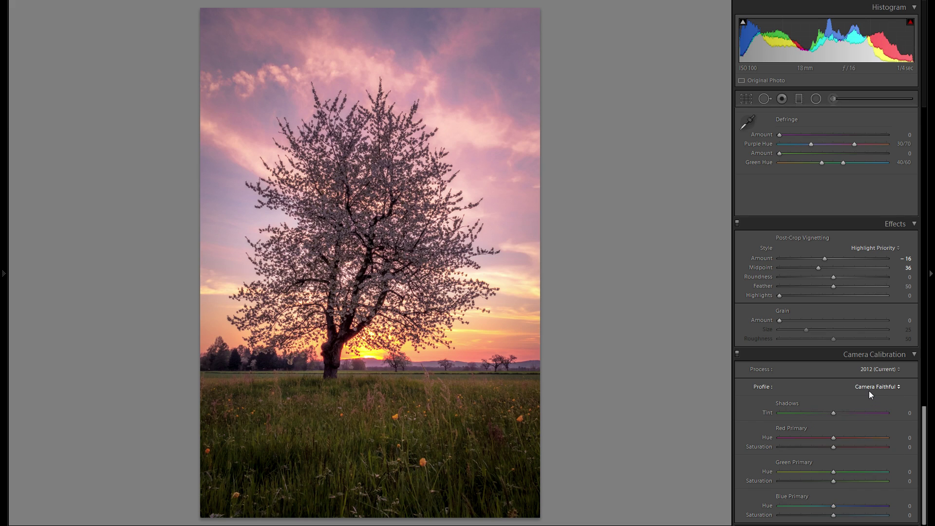
{"action": "left_click", "coordinate": [869, 391]}
{"action": "left_click", "coordinate": [872, 397]}
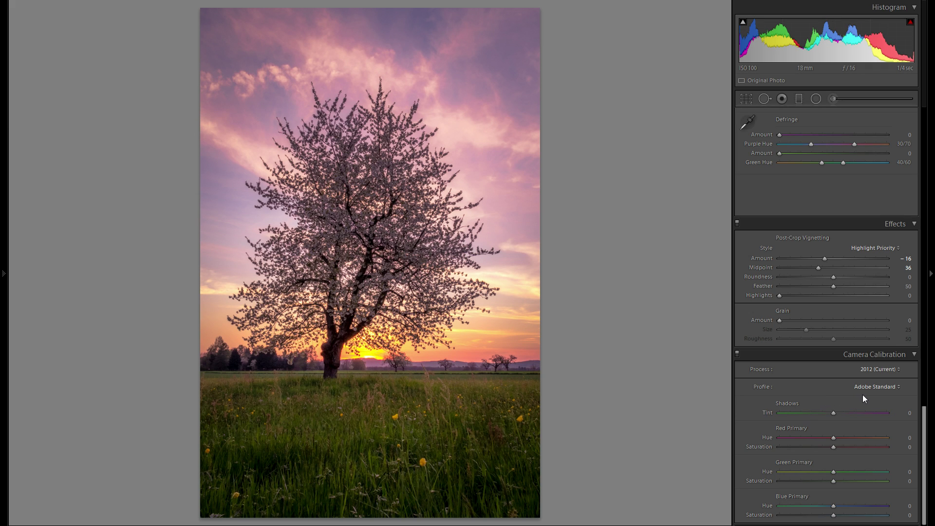
- Cycle through the Camera Landscape, Neutral, Portrait and Standard profiles again, and restore Adobe Standard
{"action": "left_click", "coordinate": [867, 387]}
{"action": "left_click", "coordinate": [860, 419]}
{"action": "left_click", "coordinate": [868, 388]}
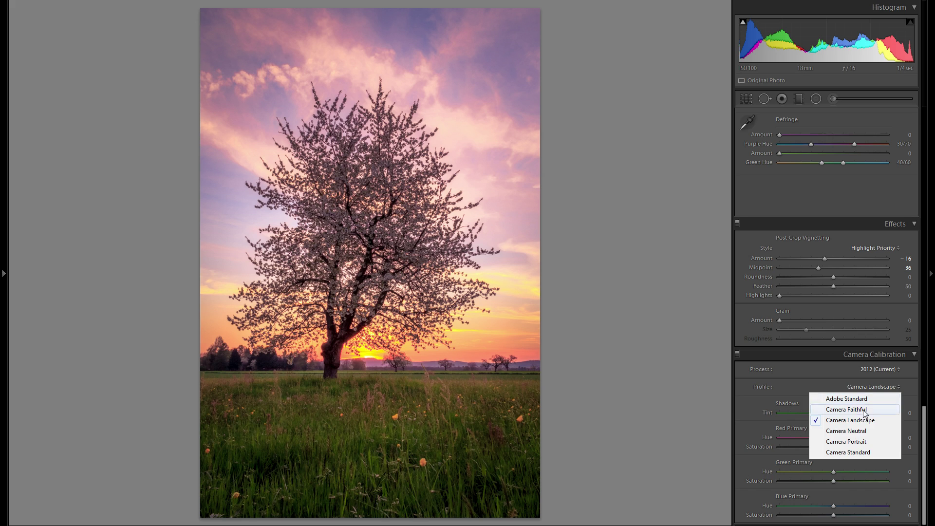
{"action": "left_click", "coordinate": [858, 430]}
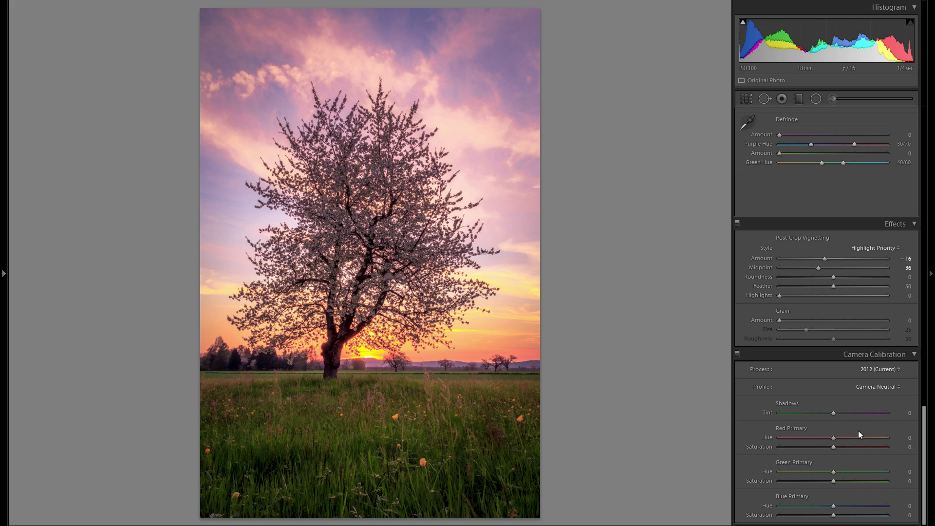
{"action": "left_click", "coordinate": [876, 386]}
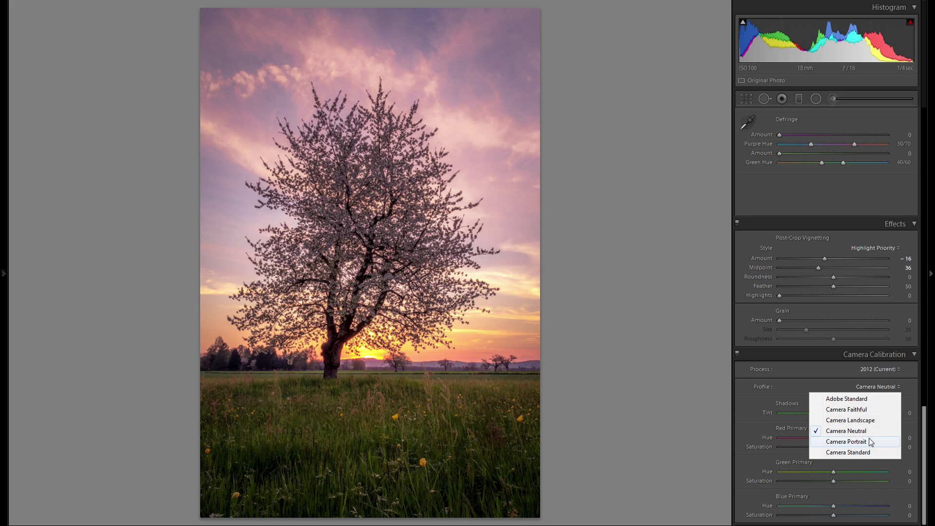
{"action": "key", "text": "Escape"}
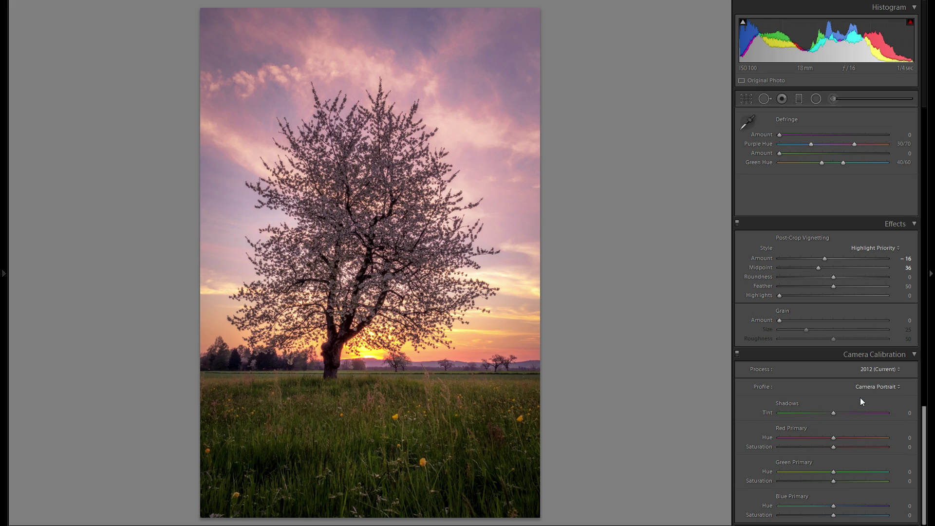
{"action": "left_click", "coordinate": [862, 387]}
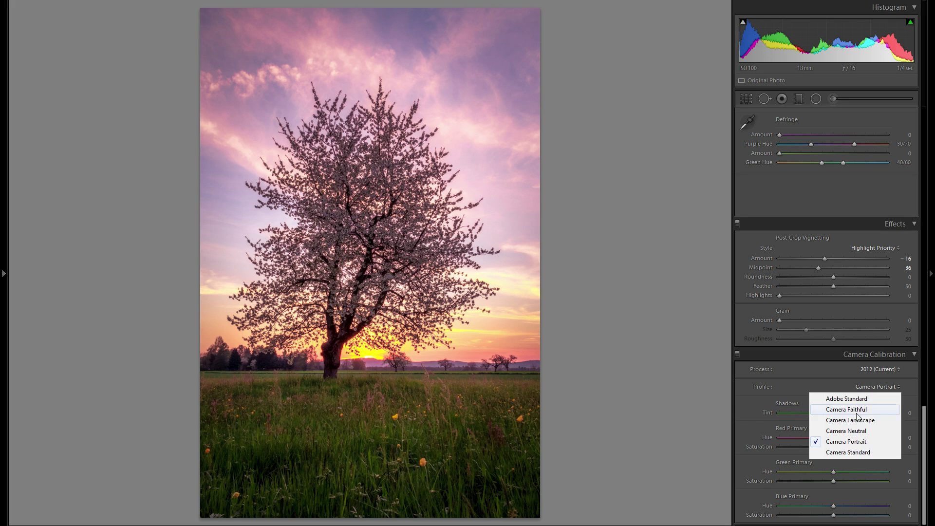
{"action": "left_click", "coordinate": [843, 451]}
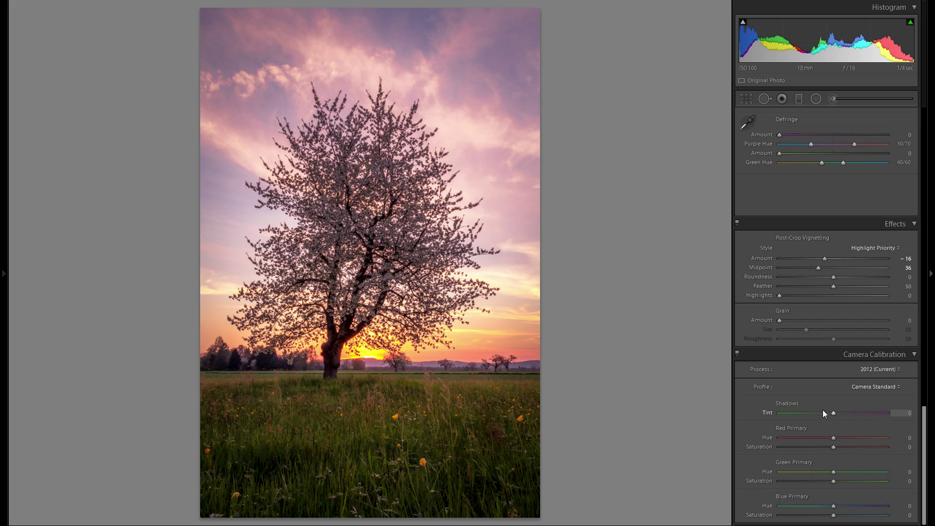
{"action": "left_click", "coordinate": [867, 387]}
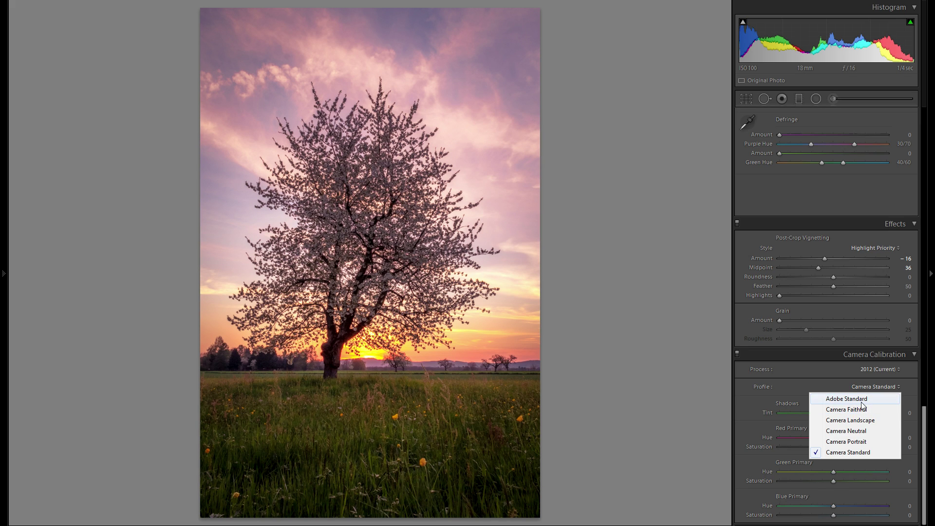
{"action": "key", "text": "Escape"}
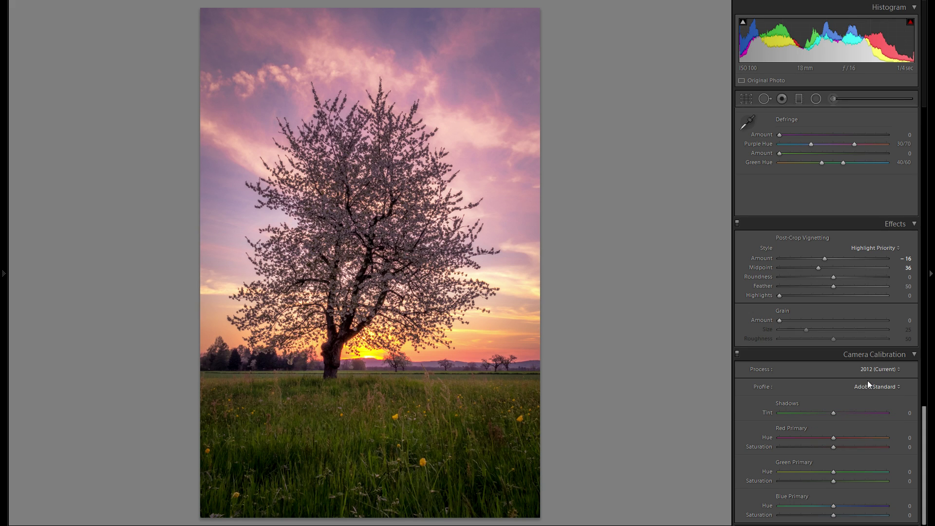
- Compare the Camera Standard and Adobe Standard profiles on the photo, and apply Camera Standard
{"action": "left_click", "coordinate": [877, 387]}
{"action": "left_click", "coordinate": [862, 453]}
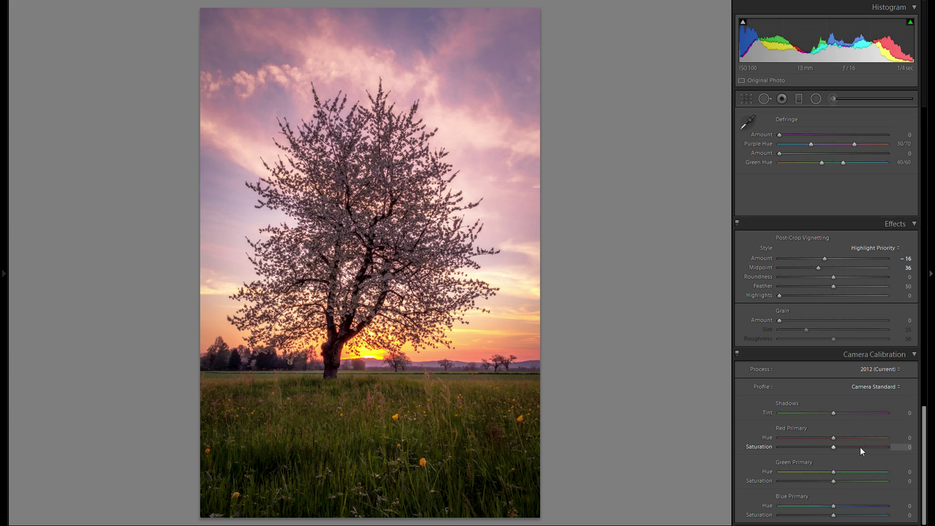
{"action": "left_click", "coordinate": [875, 387]}
{"action": "left_click", "coordinate": [874, 398]}
{"action": "left_click", "coordinate": [877, 387]}
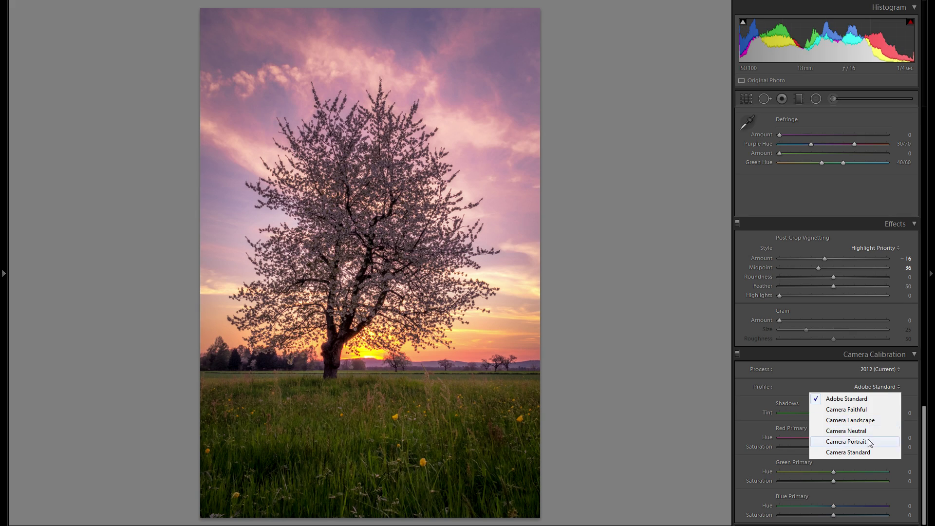
{"action": "left_click", "coordinate": [869, 453]}
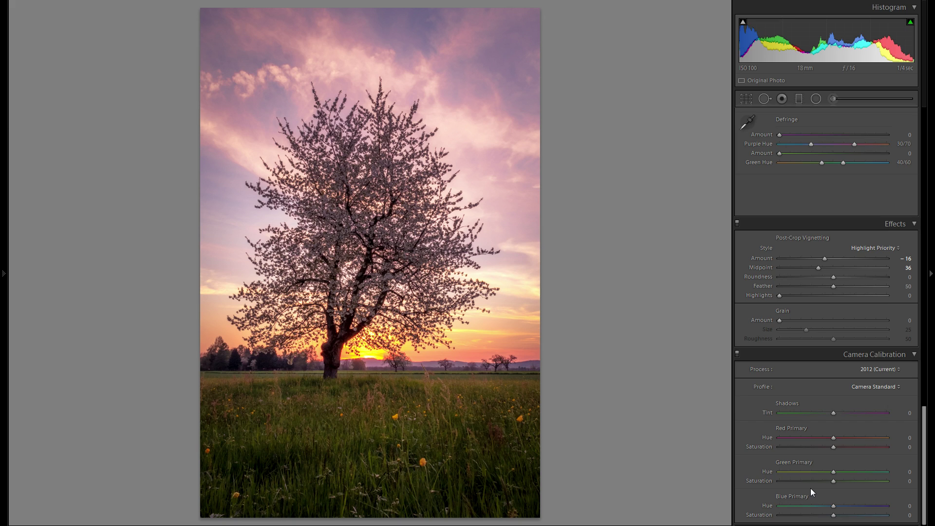
- Set calibration Shadows Tint to -10, Red Primary Saturation +3, Green Primary Hue +8 and Saturation +7, Blue Primary Hue +10 and Saturation +28
{"action": "left_click", "coordinate": [794, 507]}
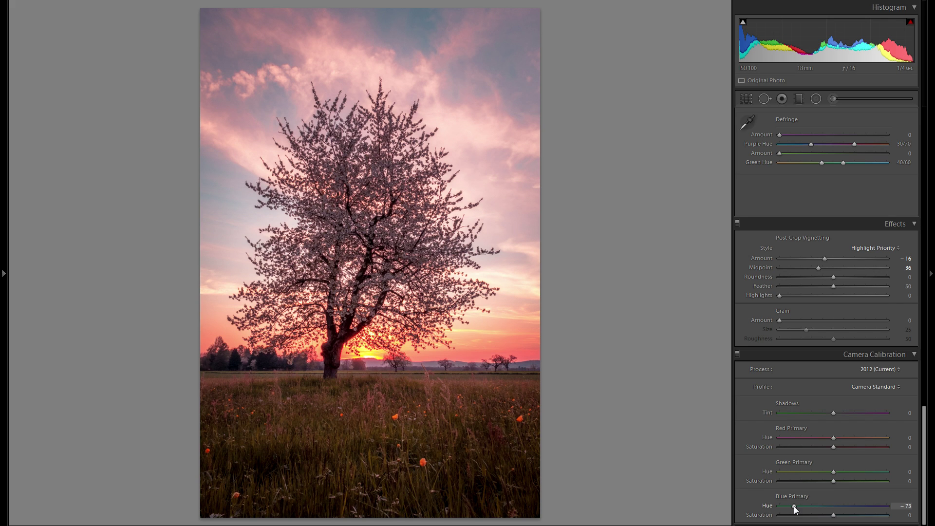
{"action": "double_click", "coordinate": [768, 507]}
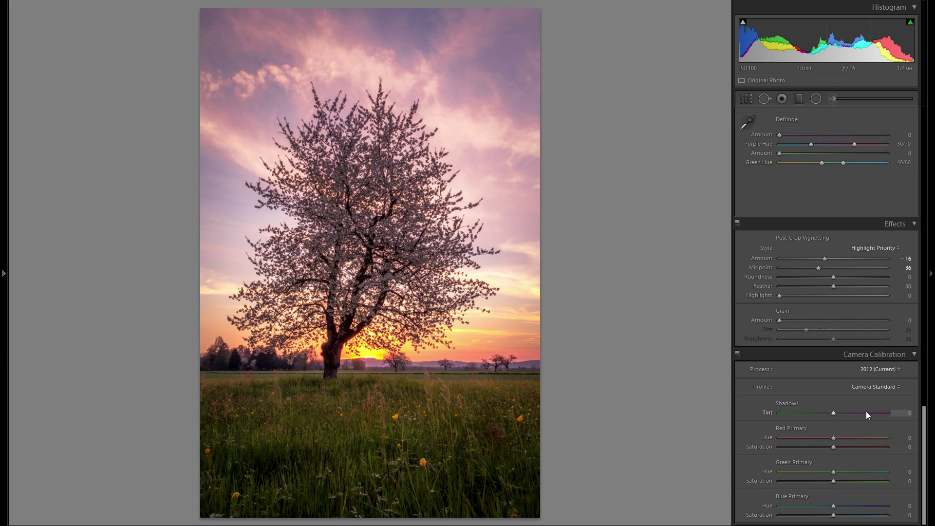
{"action": "left_click_drag", "start_coordinate": [858, 413], "coordinate": [828, 414]}
{"action": "left_click_drag", "start_coordinate": [833, 471], "coordinate": [848, 519]}
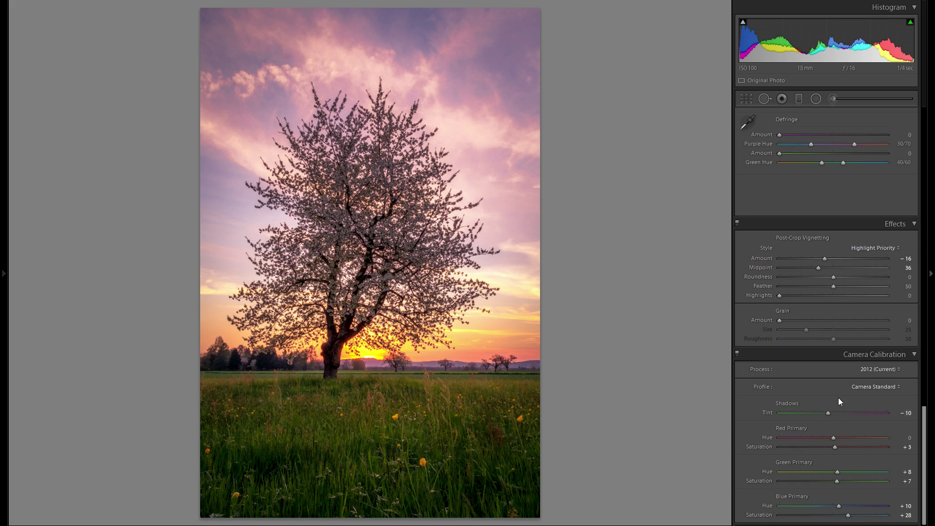
- Compare the photo without and with the camera calibration adjustments, leaving them enabled
{"action": "left_click", "coordinate": [737, 354]}
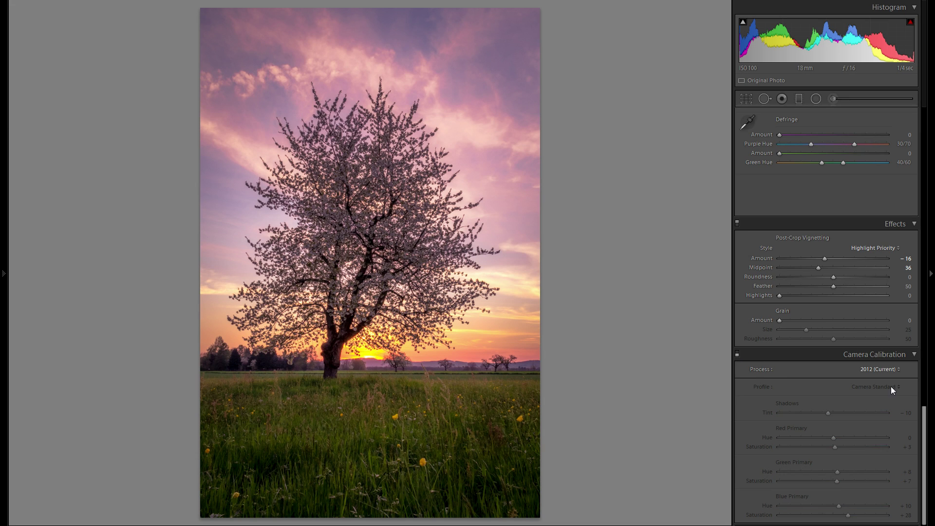
{"action": "left_click", "coordinate": [737, 354]}
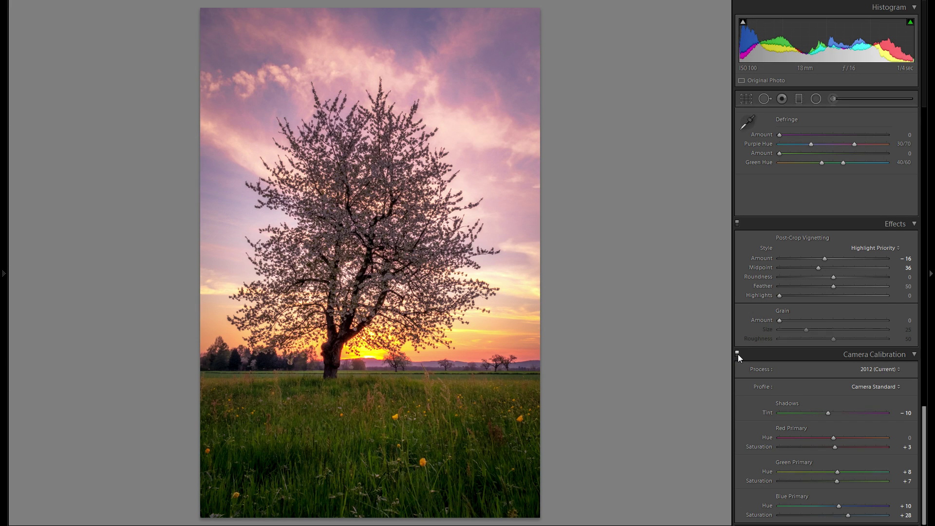
{"action": "left_click", "coordinate": [737, 355]}
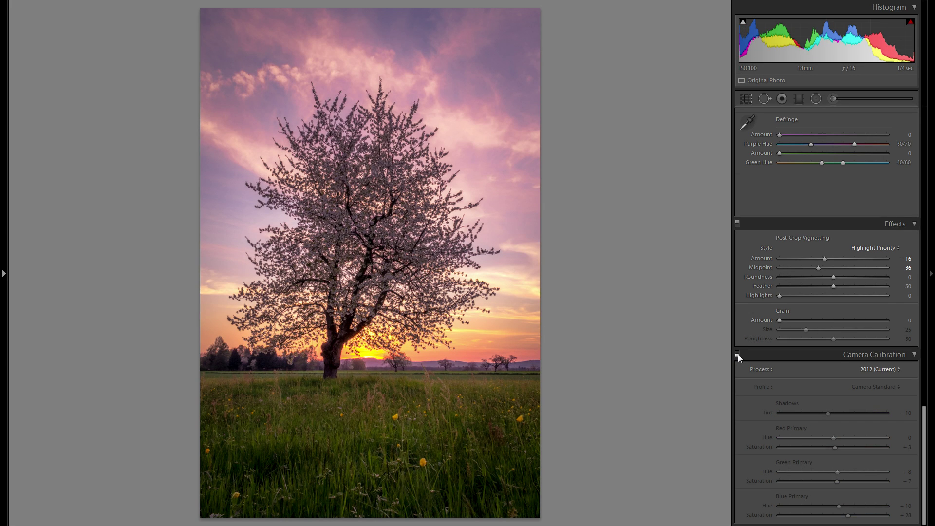
{"action": "left_click", "coordinate": [738, 354]}
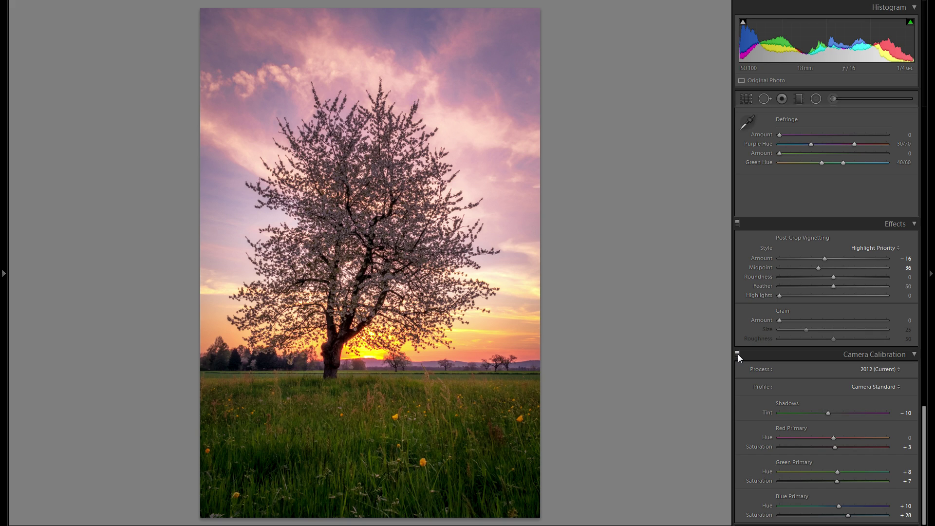
- Add a slanted graduated filter over the upper sky with Temp -13 and a pale blue color tint
{"action": "scroll", "coordinate": [830, 373], "scroll_direction": "up", "scroll_amount": 10}
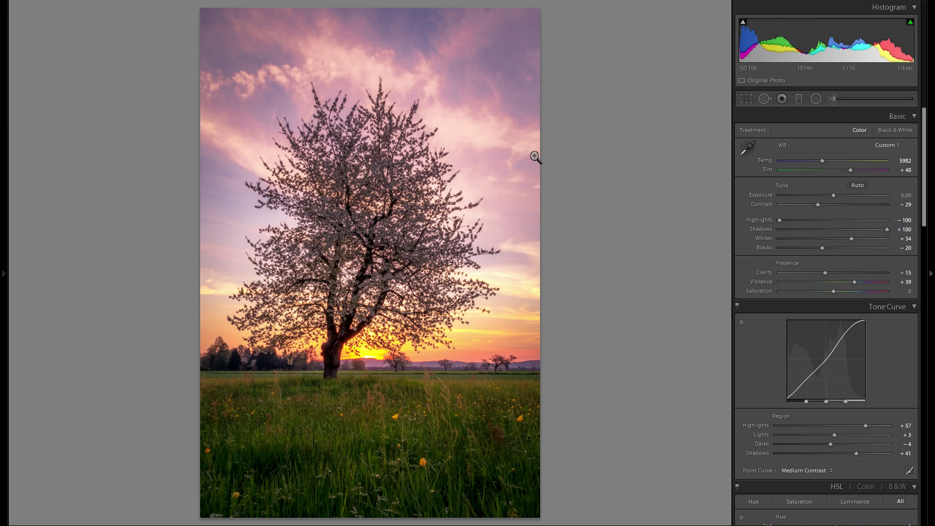
{"action": "left_click", "coordinate": [799, 99]}
{"action": "left_click_drag", "start_coordinate": [436, 69], "coordinate": [385, 245]}
{"action": "mouse_move", "coordinate": [405, 152]}
{"action": "left_mouse_down"}
{"action": "mouse_move", "coordinate": [423, 102]}
{"action": "mouse_move", "coordinate": [410, 92]}
{"action": "left_mouse_up"}
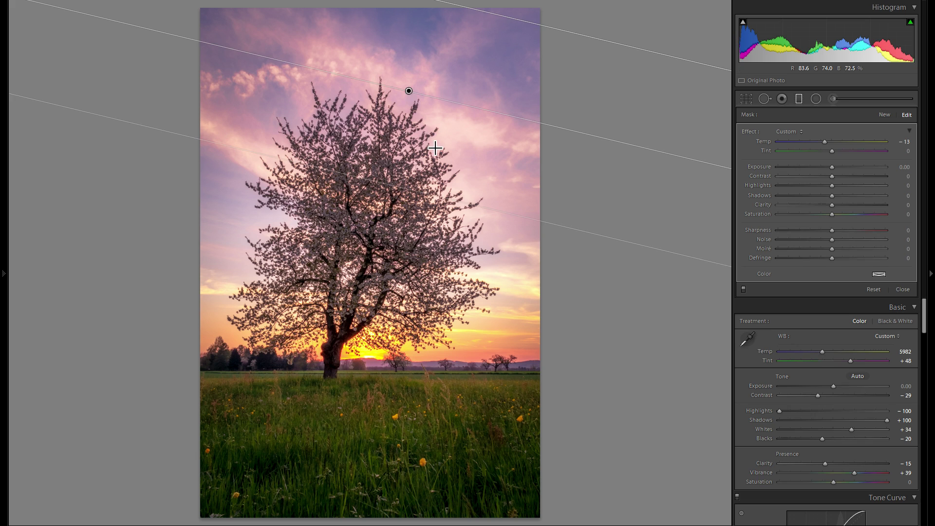
{"action": "left_click_drag", "start_coordinate": [411, 96], "coordinate": [400, 133]}
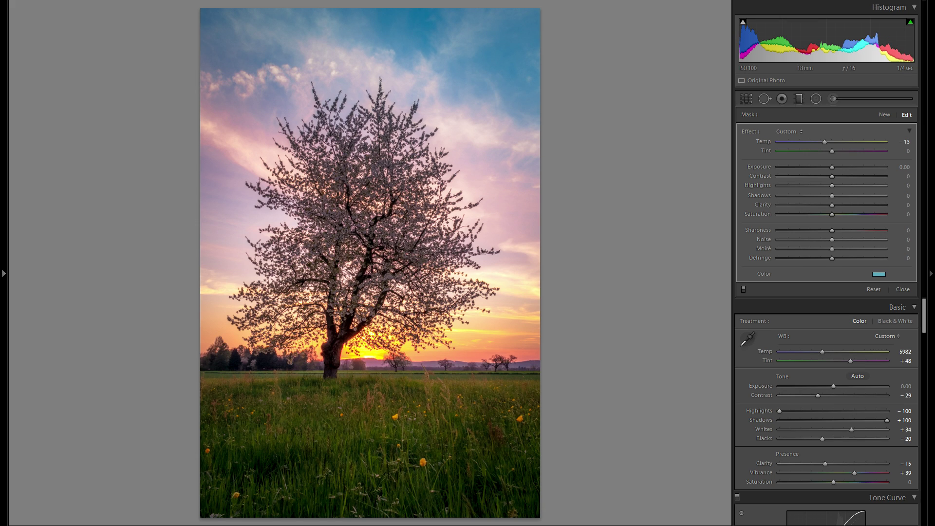
{"action": "key", "text": "ctrl+z"}
{"action": "key", "text": "ctrl+y"}
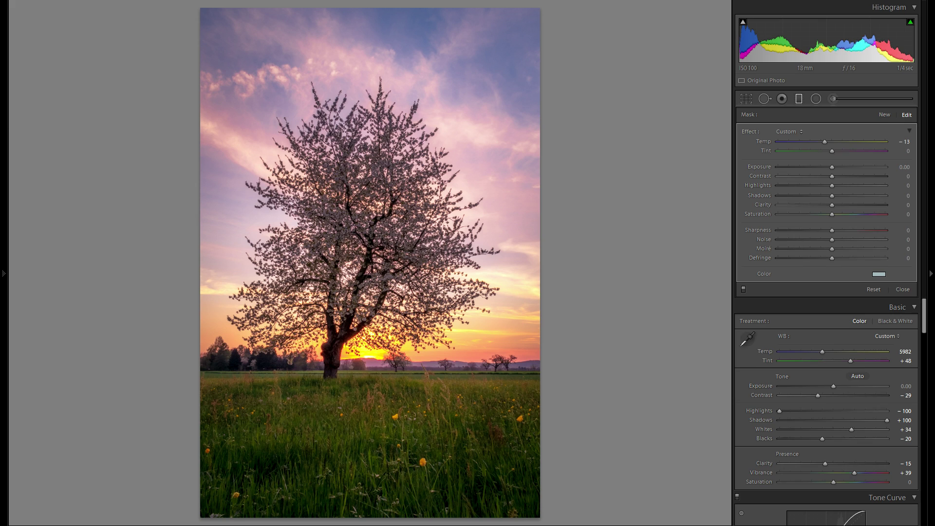
- Compare the sky without and with the graduated filter, leaving it enabled
{"action": "mouse_move", "coordinate": [679, 257]}
{"action": "left_click", "coordinate": [743, 290]}
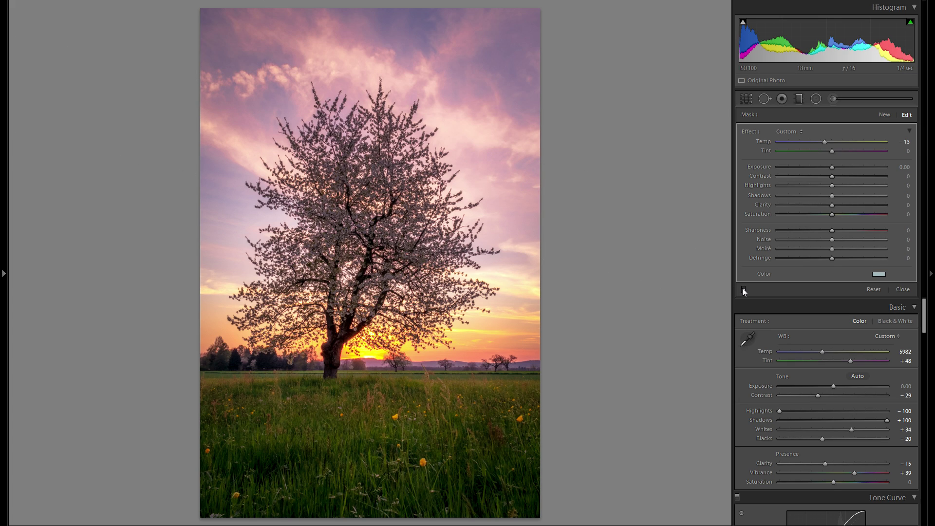
{"action": "left_click", "coordinate": [743, 289]}
{"action": "mouse_move", "coordinate": [492, 128]}
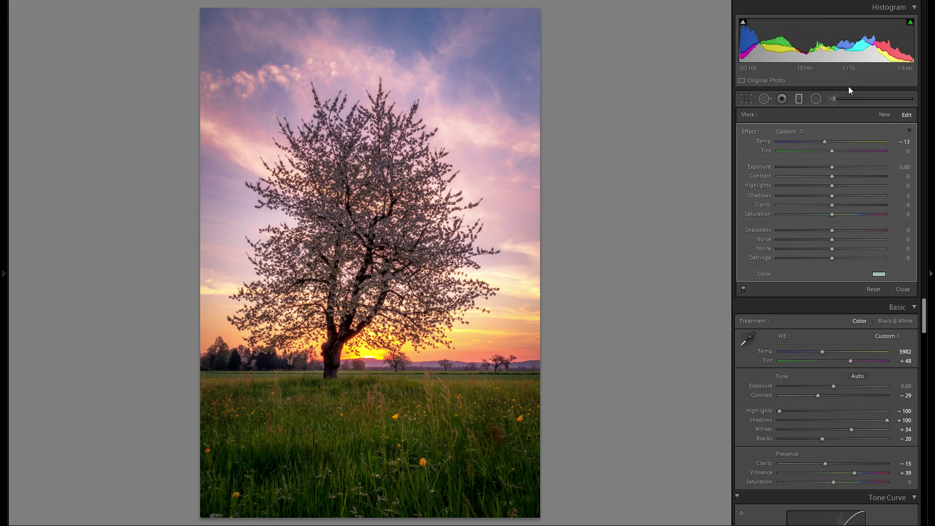
- Add a second graduated filter over the meadow with Exposure 0.34
{"action": "left_click", "coordinate": [884, 117]}
{"action": "left_click_drag", "start_coordinate": [386, 417], "coordinate": [352, 346]}
{"action": "left_click_drag", "start_coordinate": [352, 379], "coordinate": [351, 376]}
{"action": "left_click_drag", "start_coordinate": [838, 168], "coordinate": [837, 169]}
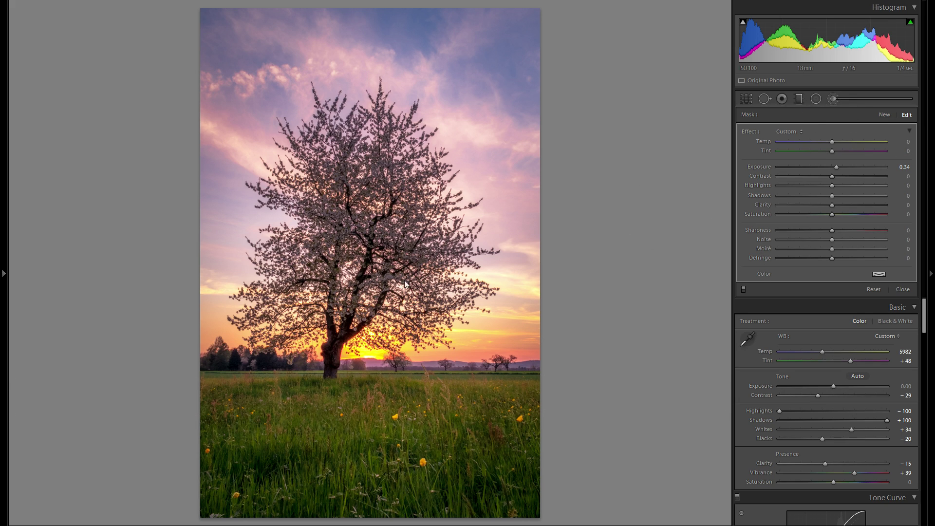
- Paint over the tree with a new adjustment brush using Exposure 0.38, Shadows 41, size 16 and feather 100
{"action": "left_click", "coordinate": [833, 99]}
{"action": "key", "text": "z"}
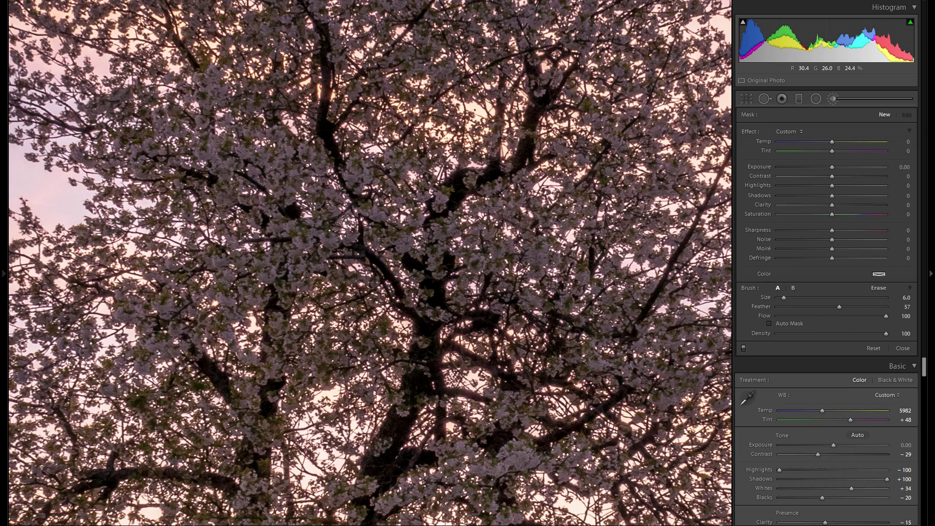
{"action": "key", "text": "z"}
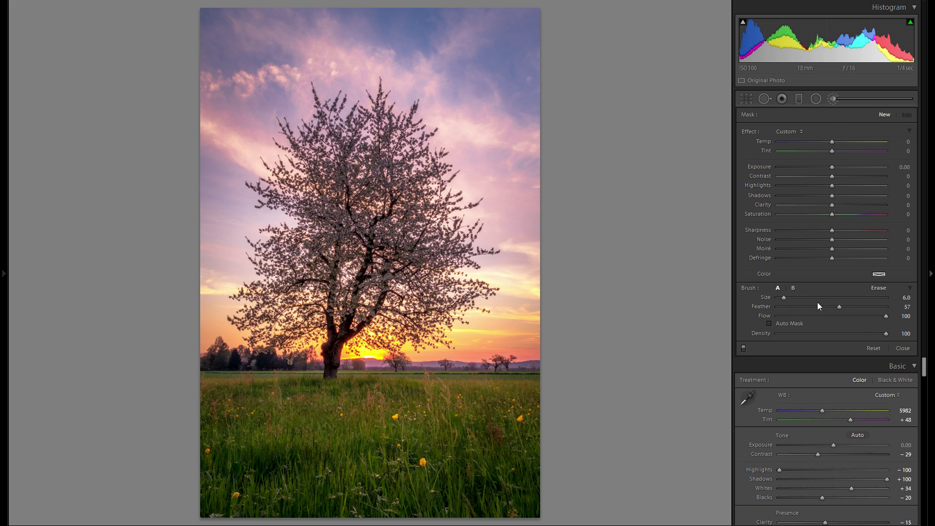
{"action": "left_click_drag", "start_coordinate": [837, 306], "coordinate": [886, 306]}
{"action": "key", "text": "bracketright"}
{"action": "mouse_move", "coordinate": [832, 167]}
{"action": "left_mouse_down"}
{"action": "mouse_move", "coordinate": [838, 194]}
{"action": "mouse_move", "coordinate": [854, 194]}
{"action": "left_mouse_up"}
{"action": "left_click", "coordinate": [363, 222]}
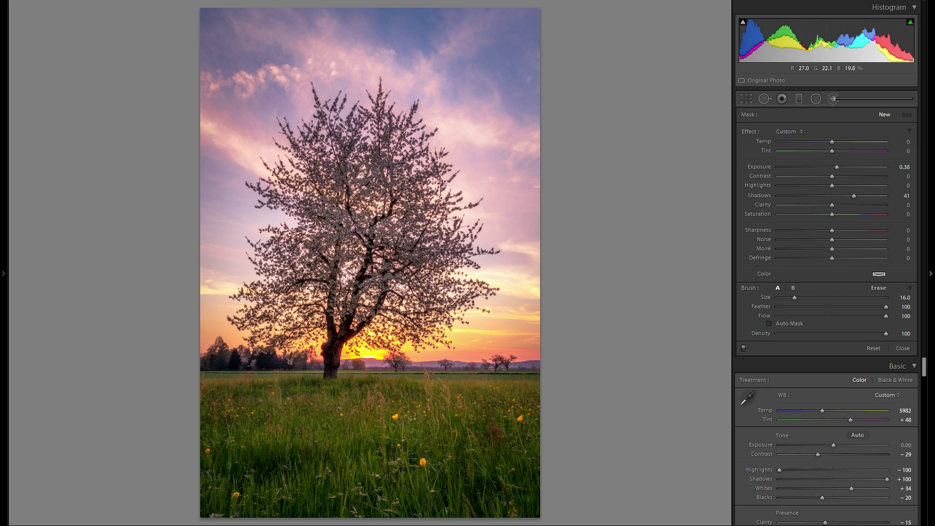
{"action": "mouse_move", "coordinate": [375, 146]}
{"action": "left_mouse_down"}
{"action": "mouse_move", "coordinate": [331, 156]}
{"action": "mouse_move", "coordinate": [293, 200]}
{"action": "mouse_move", "coordinate": [312, 253]}
{"action": "mouse_move", "coordinate": [302, 275]}
{"action": "mouse_move", "coordinate": [370, 307]}
{"action": "mouse_move", "coordinate": [404, 297]}
{"action": "mouse_move", "coordinate": [453, 234]}
{"action": "mouse_move", "coordinate": [431, 214]}
{"action": "mouse_move", "coordinate": [429, 185]}
{"action": "mouse_move", "coordinate": [384, 110]}
{"action": "left_mouse_up"}
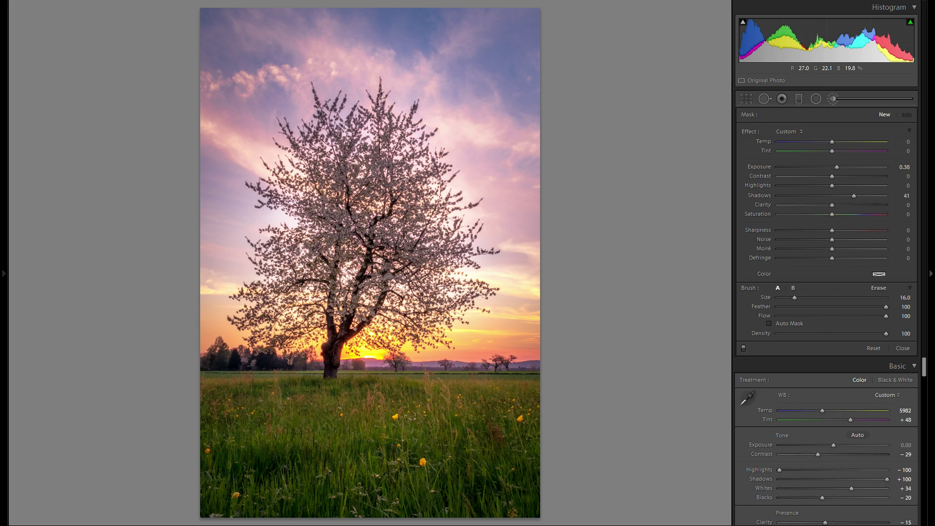
- Set the tree brush's Exposure to 0.71, Shadows to 100 and Tint to 21
{"action": "left_click_drag", "start_coordinate": [836, 167], "coordinate": [845, 169]}
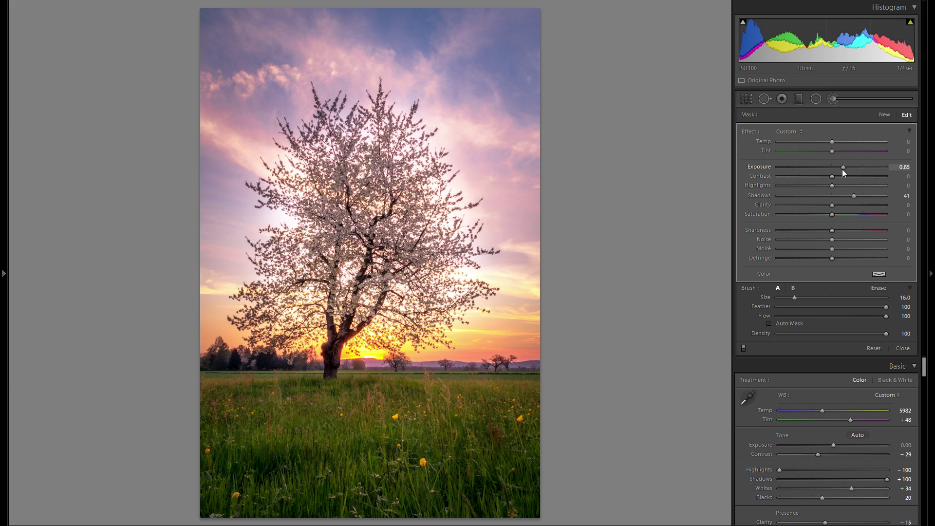
{"action": "left_click_drag", "start_coordinate": [843, 167], "coordinate": [870, 196]}
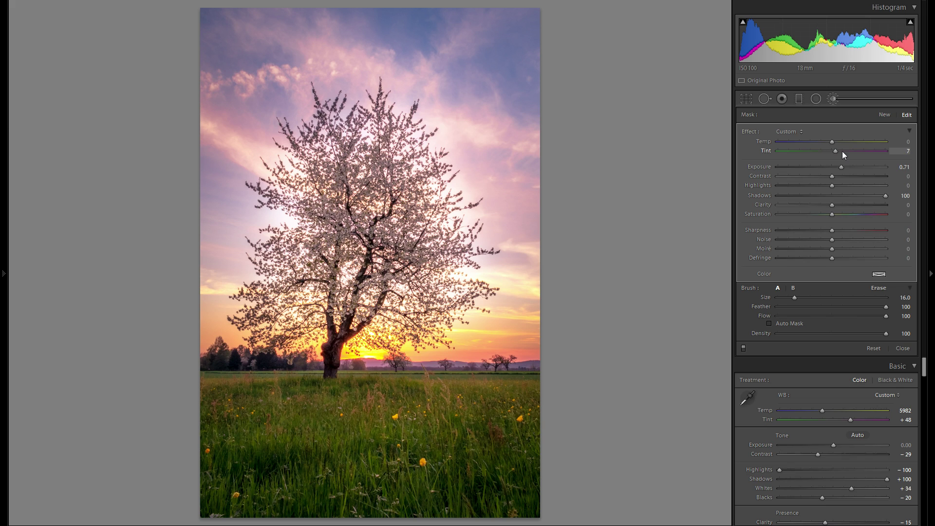
{"action": "left_click_drag", "start_coordinate": [846, 151], "coordinate": [845, 150]}
- Extend the brush mask over the tree's outer branches at size 13, and set its Exposure to 0.56
{"action": "scroll", "coordinate": [359, 298], "scroll_direction": "down", "scroll_amount": 3}
{"action": "left_click", "coordinate": [273, 315]}
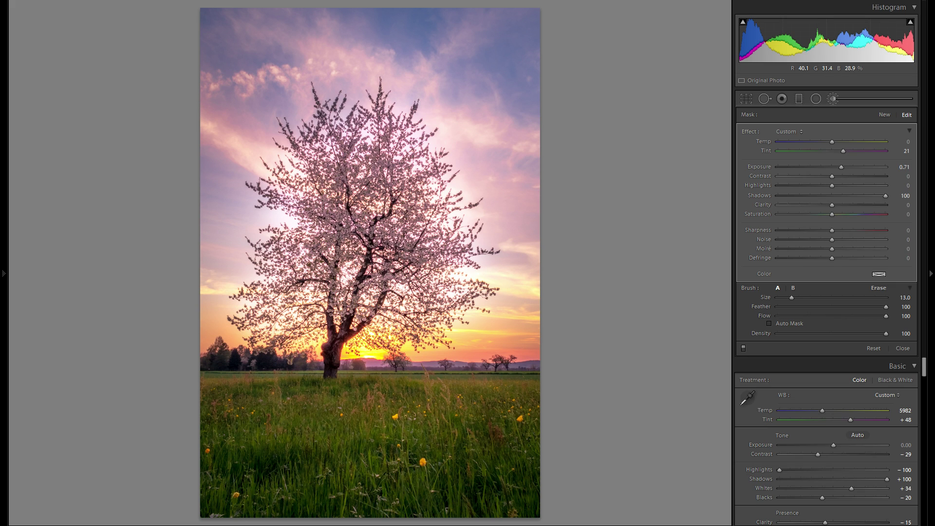
{"action": "mouse_move", "coordinate": [424, 341]}
{"action": "left_mouse_down"}
{"action": "mouse_move", "coordinate": [482, 302]}
{"action": "mouse_move", "coordinate": [483, 244]}
{"action": "mouse_move", "coordinate": [463, 202]}
{"action": "left_mouse_up"}
{"action": "mouse_move", "coordinate": [390, 112]}
{"action": "left_mouse_down"}
{"action": "mouse_move", "coordinate": [351, 87]}
{"action": "mouse_move", "coordinate": [302, 102]}
{"action": "mouse_move", "coordinate": [292, 136]}
{"action": "left_mouse_up"}
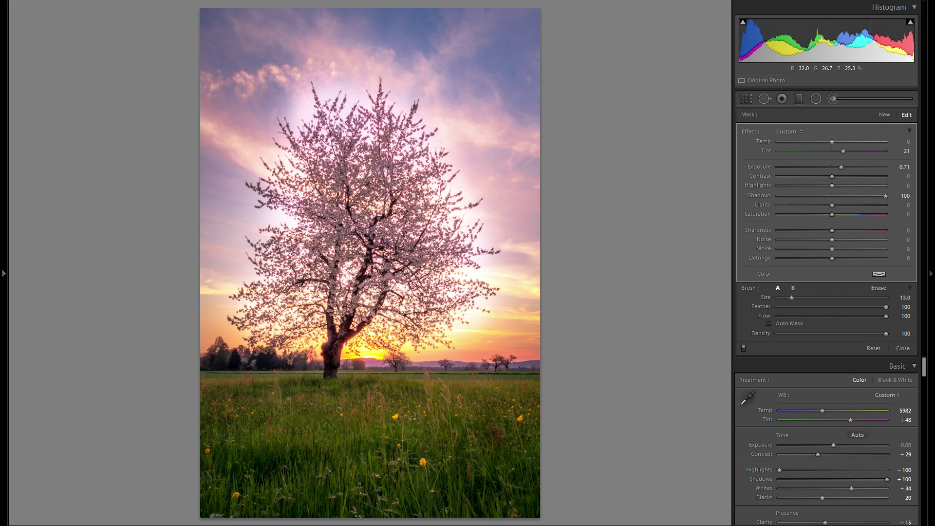
{"action": "left_click_drag", "start_coordinate": [841, 167], "coordinate": [837, 168]}
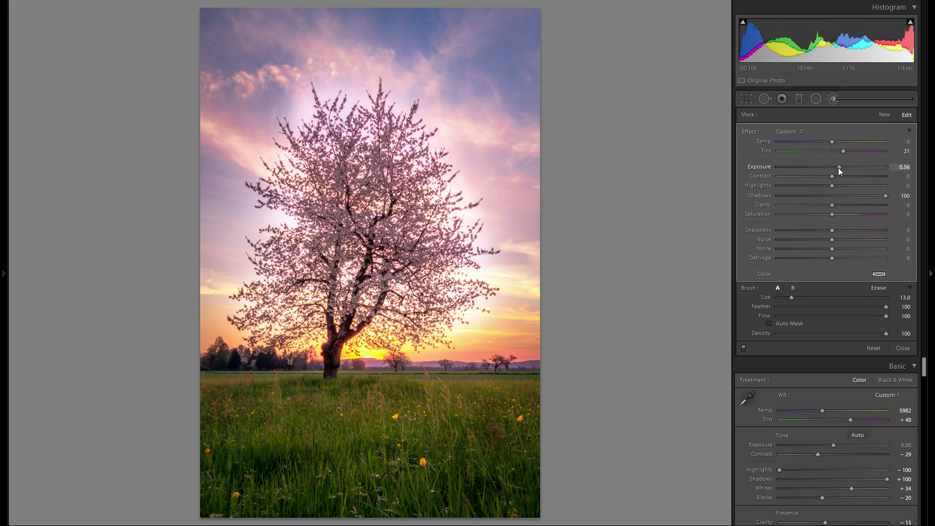
- Set the brush eraser to feather 100 and size 8, and erase brush spill from the sky around the tree
{"action": "key", "text": "alt"}
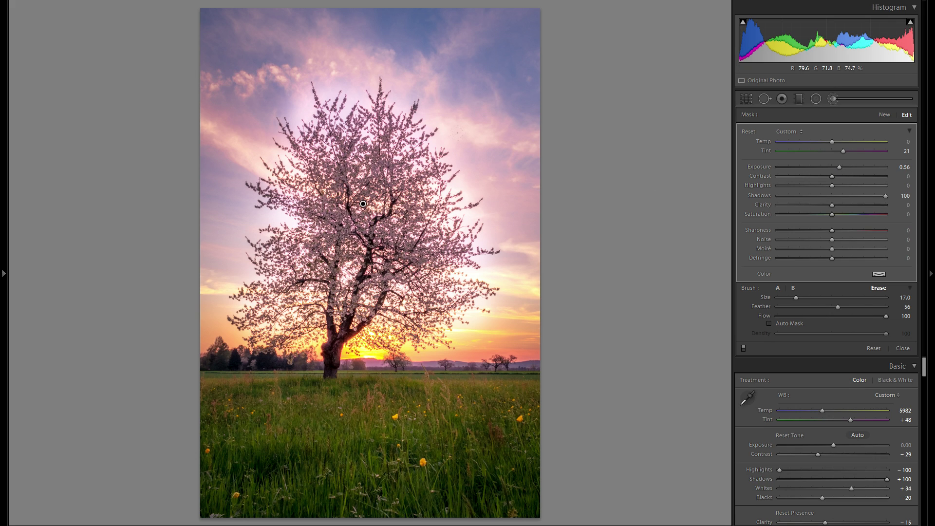
{"action": "left_click_drag", "start_coordinate": [852, 308], "coordinate": [893, 308]}
{"action": "scroll", "coordinate": [363, 204], "scroll_direction": "down", "scroll_amount": 2}
{"action": "scroll", "coordinate": [363, 204], "scroll_direction": "down", "scroll_amount": 4}
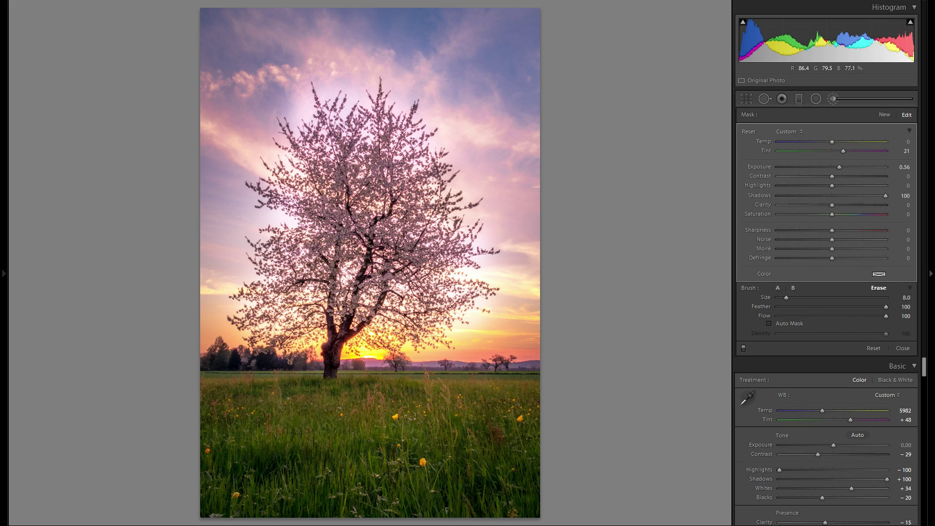
{"action": "key", "text": "alt"}
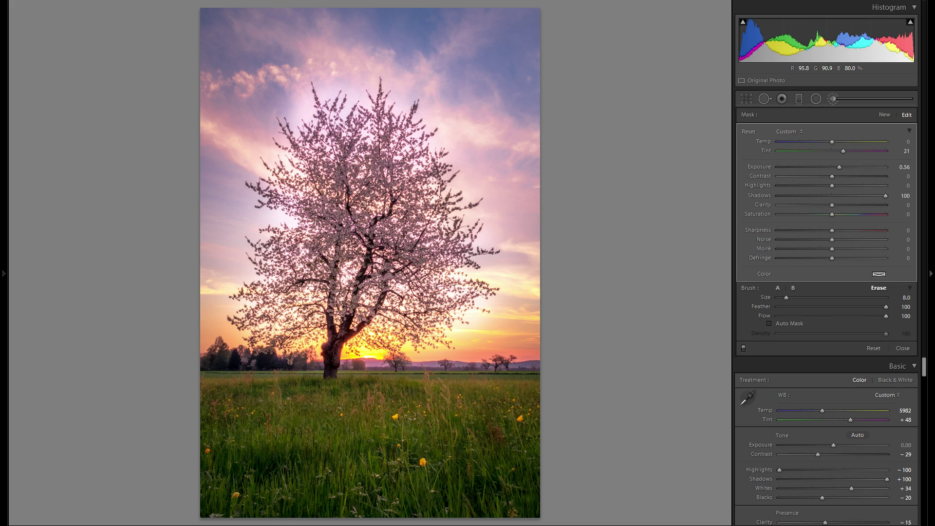
{"action": "key", "text": "alt"}
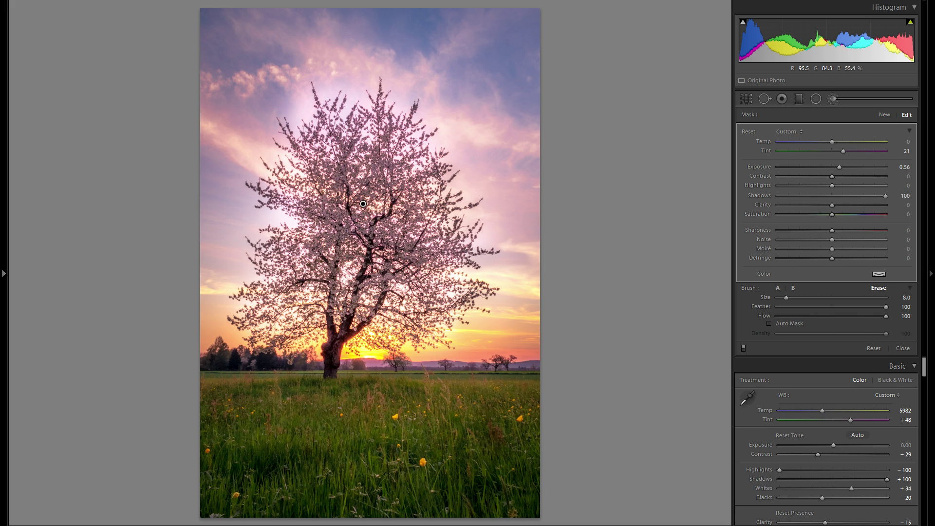
{"action": "left_click", "coordinate": [363, 203], "text": "alt"}
{"action": "key", "text": "bracketleft"}
- Erase the brush effect from the bright sky along the tree's upper crown with a size 6 eraser
{"action": "key", "text": "z"}
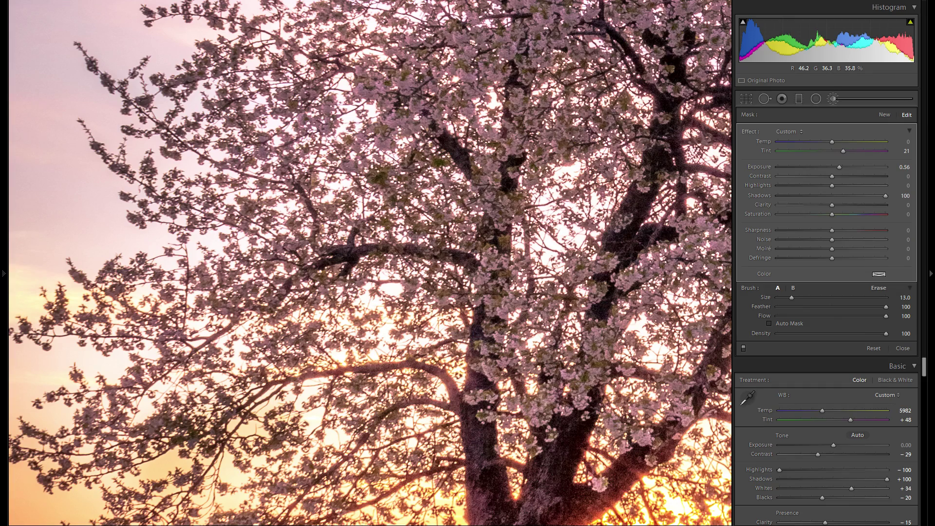
{"action": "key", "text": "z"}
{"action": "key", "text": "alt"}
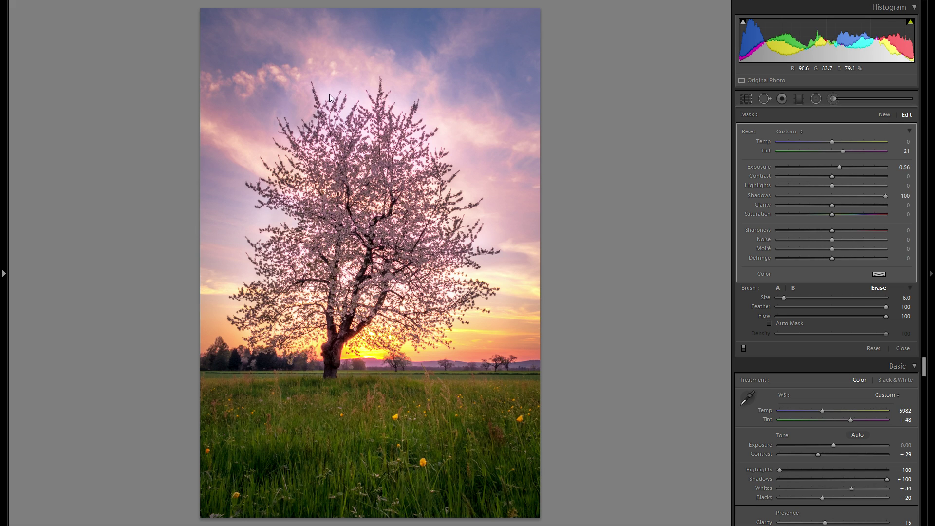
{"action": "mouse_move", "coordinate": [344, 86]}
{"action": "left_mouse_down"}
{"action": "mouse_move", "coordinate": [360, 121]}
{"action": "mouse_move", "coordinate": [448, 168]}
{"action": "left_mouse_up"}
{"action": "key", "text": "alt"}
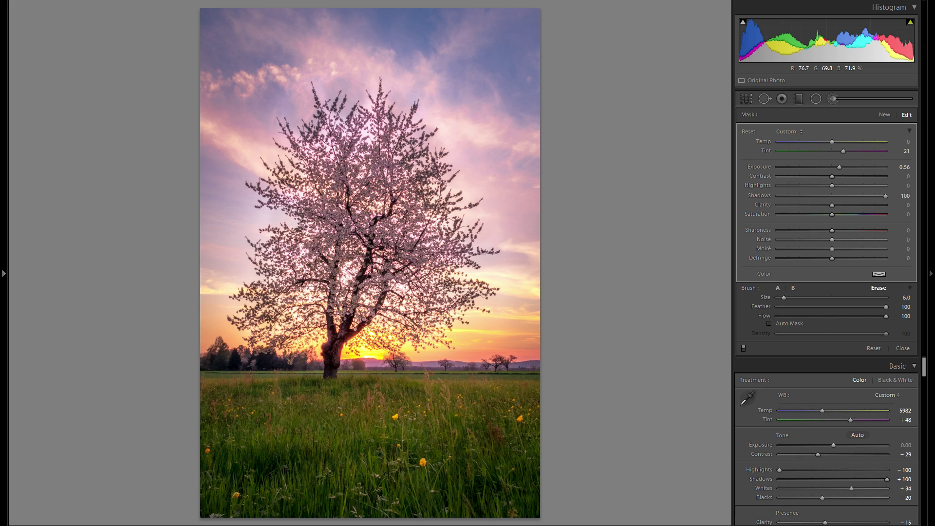
{"action": "mouse_move", "coordinate": [370, 133]}
{"action": "left_mouse_down"}
{"action": "mouse_move", "coordinate": [331, 131]}
{"action": "mouse_move", "coordinate": [315, 149]}
{"action": "left_mouse_up"}
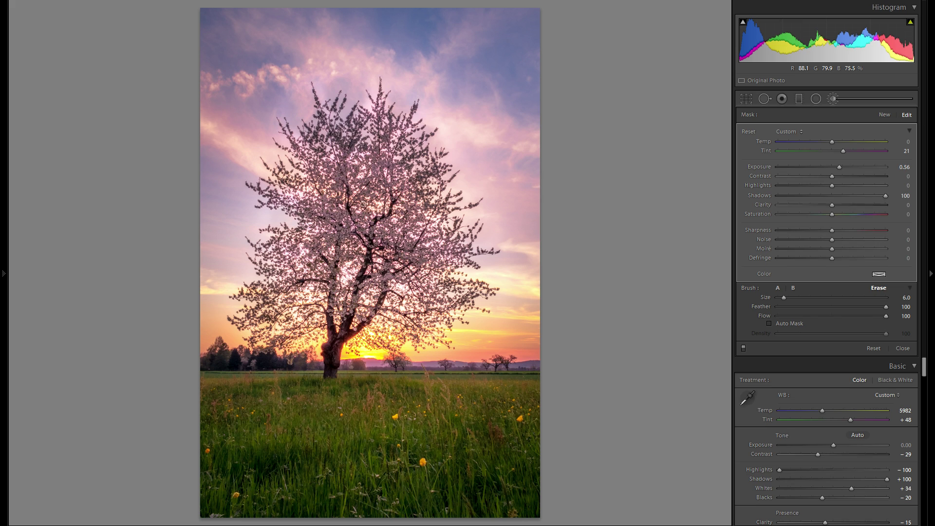
{"action": "key", "text": "alt"}
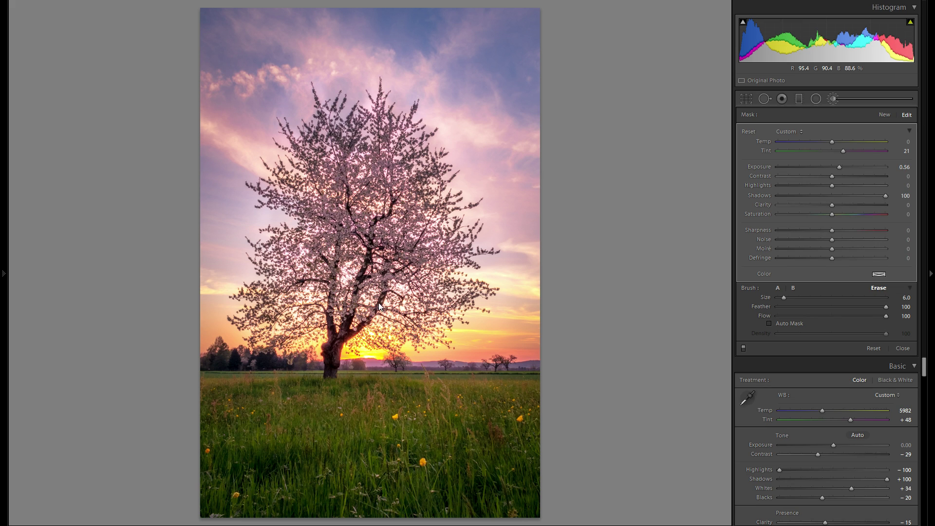
{"action": "key", "text": "alt"}
{"action": "scroll", "coordinate": [369, 295], "scroll_direction": "up", "scroll_amount": 4}
{"action": "scroll", "coordinate": [363, 203], "scroll_direction": "down", "scroll_amount": 3}
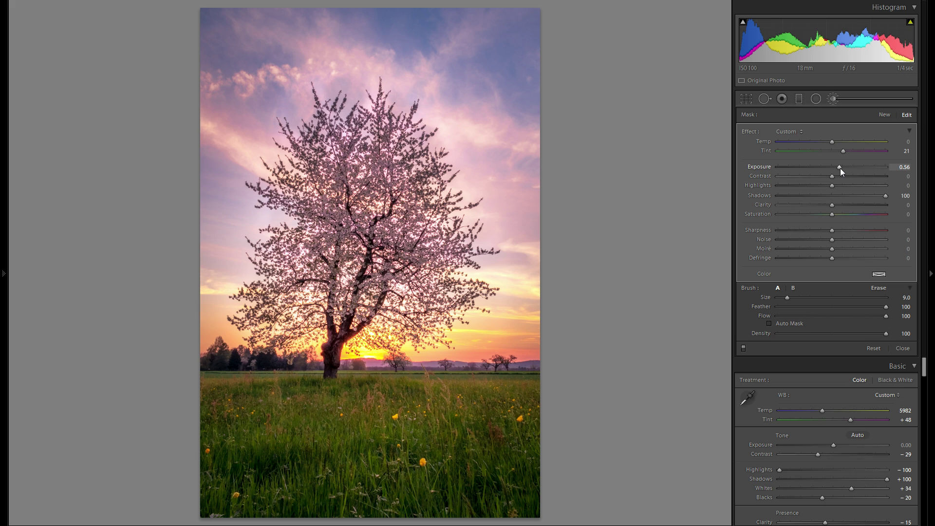
- Compare the tree without and with the brush adjustment, leaving it enabled
{"action": "left_click", "coordinate": [743, 348]}
{"action": "left_click", "coordinate": [744, 348]}
{"action": "left_click", "coordinate": [744, 348]}
- Clean up the remaining brush spill around the tree with a soft eraser at sizes 12 and 17, and close the adjustment brush
{"action": "key", "text": "z"}
{"action": "key", "text": "alt"}
{"action": "key", "text": "bracketright"}
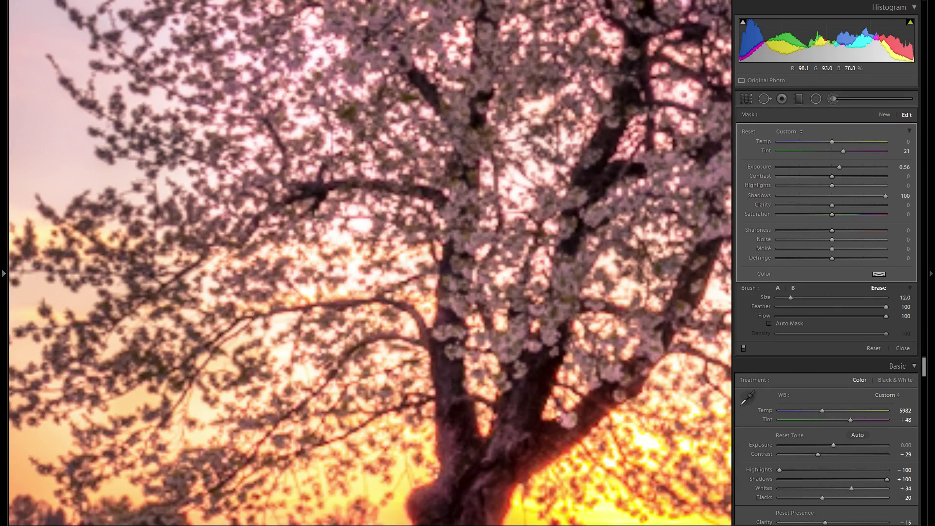
{"action": "key", "text": "alt"}
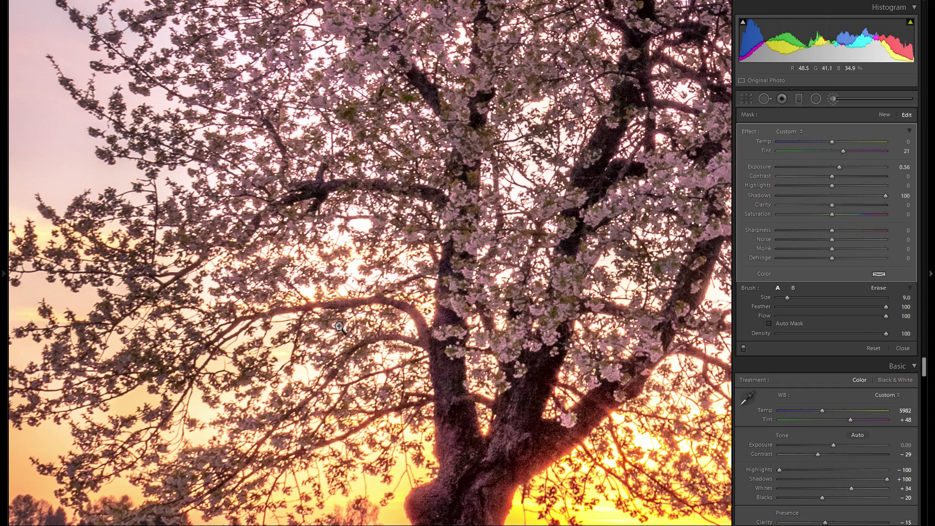
{"action": "key", "text": "z"}
{"action": "key", "text": "alt"}
{"action": "scroll", "coordinate": [363, 204], "scroll_direction": "up", "scroll_amount": 3}
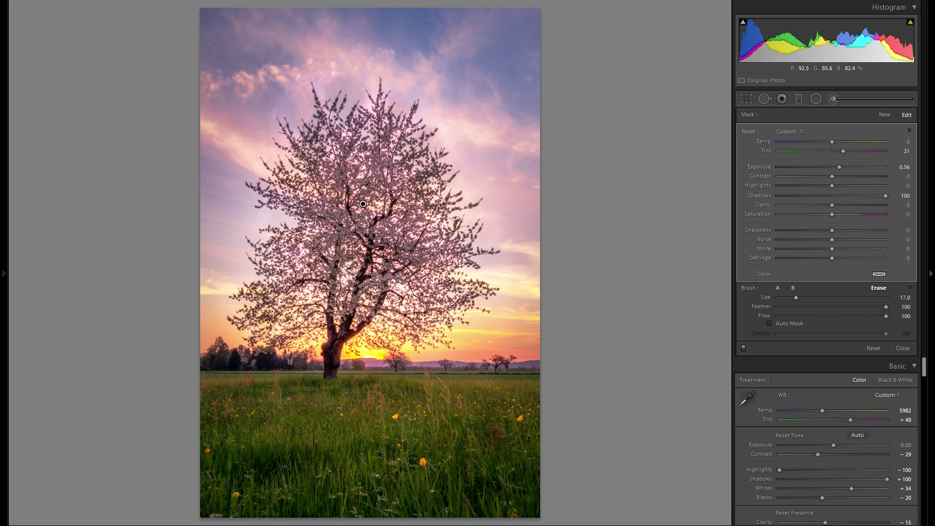
{"action": "scroll", "coordinate": [363, 204], "scroll_direction": "down", "scroll_amount": 2}
{"action": "key", "text": "alt"}
{"action": "key", "text": "alt"}
{"action": "key", "text": "alt"}
{"action": "key", "text": "alt"}
{"action": "scroll", "coordinate": [363, 204], "scroll_direction": "down", "scroll_amount": 2}
{"action": "key", "text": "alt"}
{"action": "left_click", "coordinate": [831, 99]}
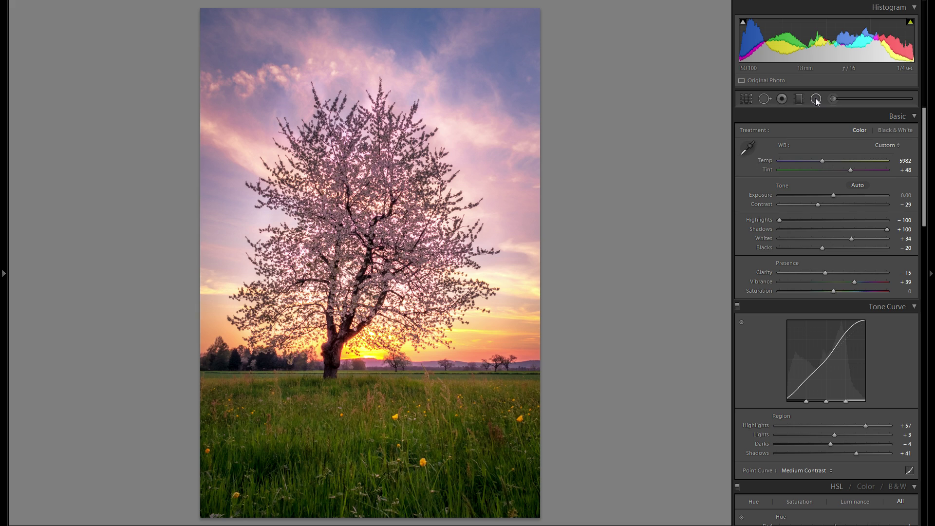
- Add a radial filter with Exposure 0.52, shaped as a narrow slanted ellipse and placed on the meadow's right side
{"action": "left_click", "coordinate": [816, 99]}
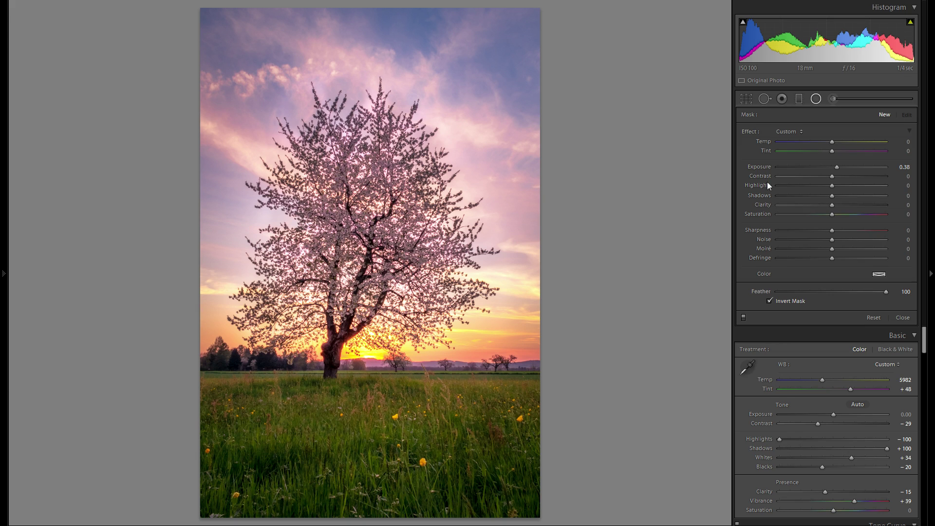
{"action": "double_click", "coordinate": [765, 165]}
{"action": "left_click_drag", "start_coordinate": [834, 165], "coordinate": [838, 166]}
{"action": "left_click_drag", "start_coordinate": [300, 399], "coordinate": [455, 430]}
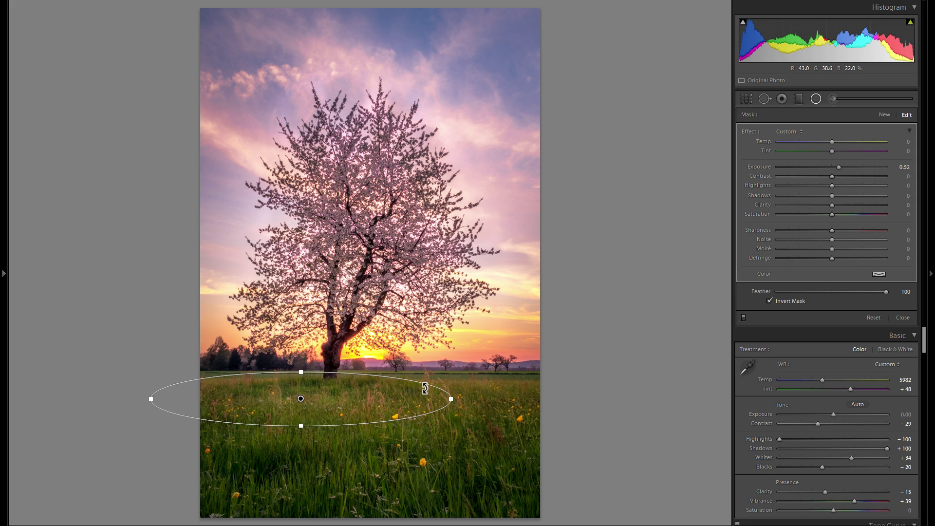
{"action": "left_click_drag", "start_coordinate": [424, 389], "coordinate": [326, 292]}
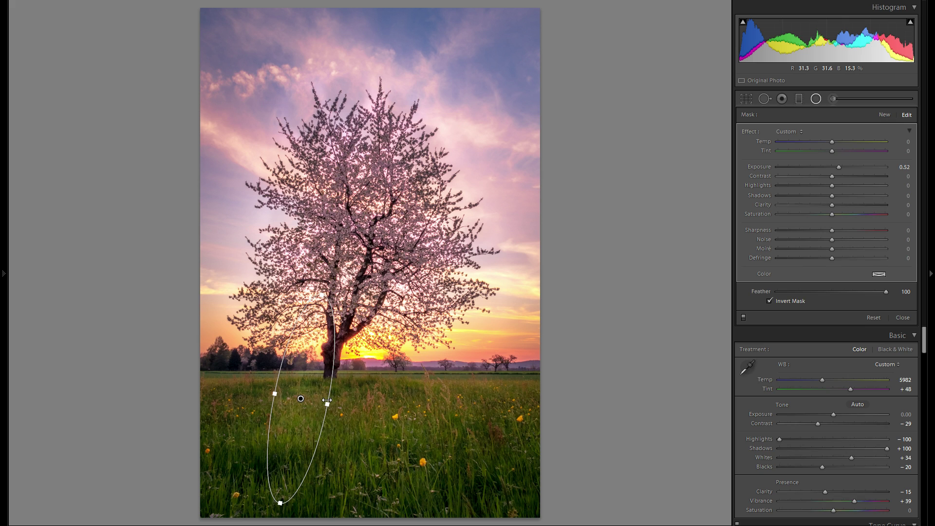
{"action": "left_click_drag", "start_coordinate": [328, 403], "coordinate": [339, 407]}
{"action": "left_click_drag", "start_coordinate": [309, 380], "coordinate": [478, 410]}
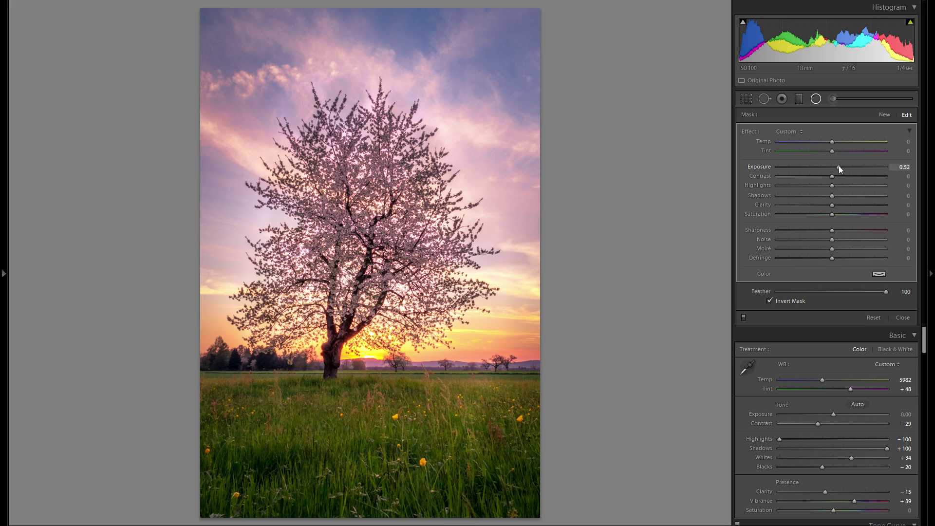
- Give the radial filter Exposure 0.45 and a pale orange color, and shorten its ellipse over the meadow's right side
{"action": "left_click_drag", "start_coordinate": [837, 166], "coordinate": [838, 167]}
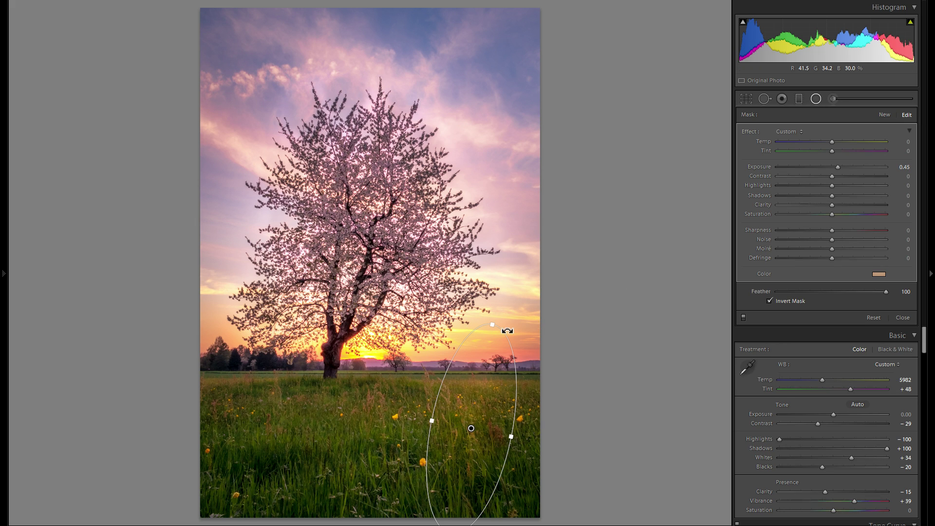
{"action": "left_click_drag", "start_coordinate": [494, 324], "coordinate": [493, 338]}
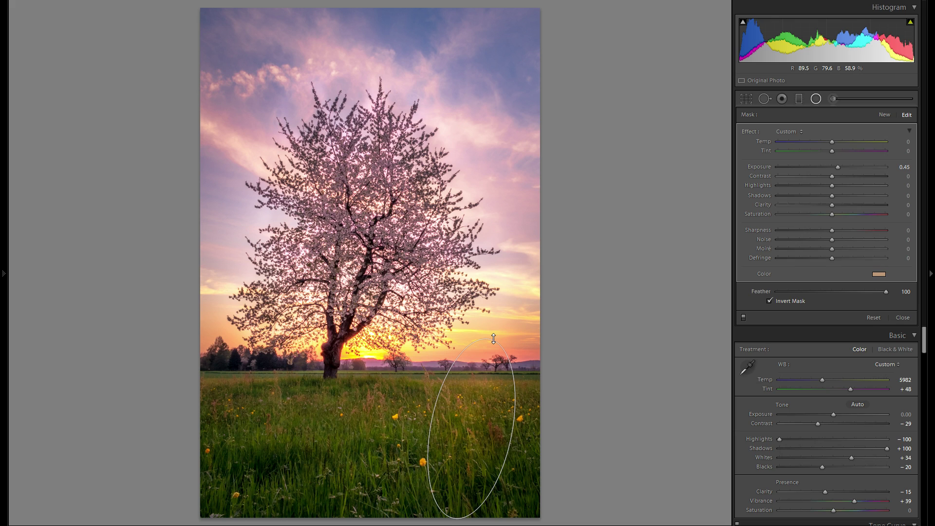
{"action": "left_click_drag", "start_coordinate": [480, 397], "coordinate": [478, 391]}
- Duplicate the warm radial filter twice, placing copies at the middle and the left edge of the meadow
{"action": "right_click", "coordinate": [478, 392]}
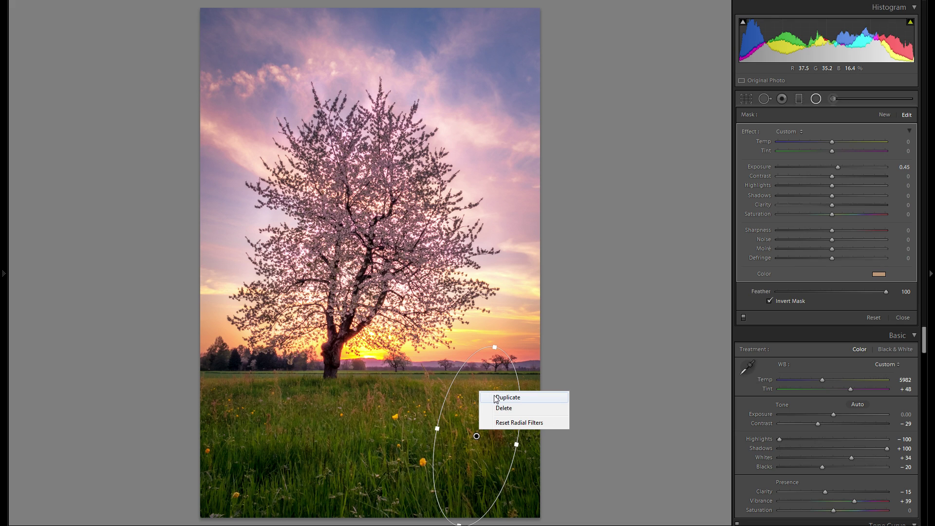
{"action": "left_click", "coordinate": [507, 397]}
{"action": "left_click_drag", "start_coordinate": [494, 395], "coordinate": [232, 370]}
{"action": "right_click", "coordinate": [348, 393]}
{"action": "left_click", "coordinate": [364, 394]}
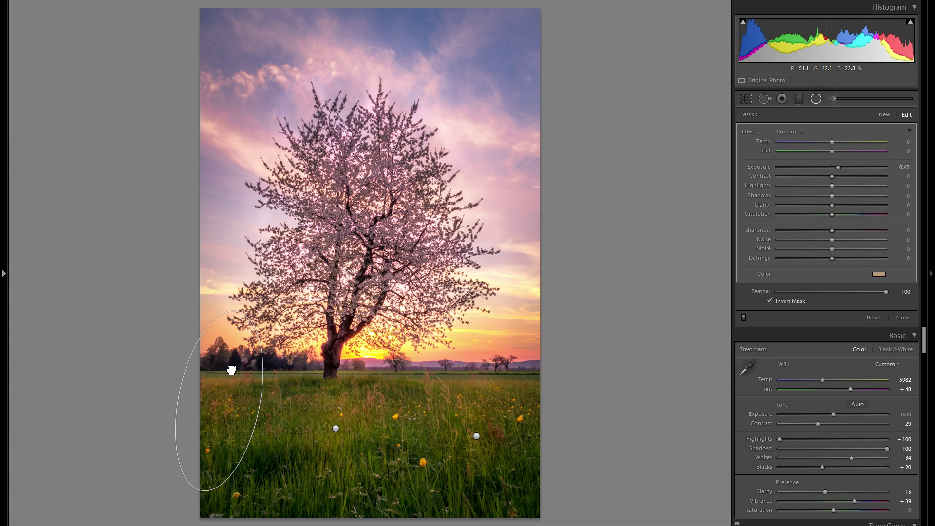
{"action": "left_click_drag", "start_coordinate": [223, 489], "coordinate": [228, 472]}
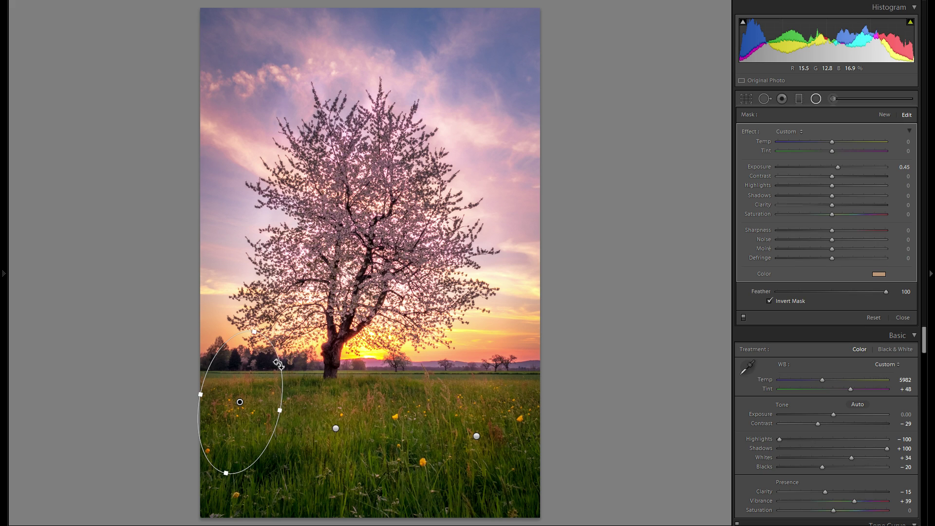
- Add a new radial filter with Exposure -0.45 over the meadow right of the tree trunk, and narrow its ellipse
{"action": "left_click", "coordinate": [885, 116]}
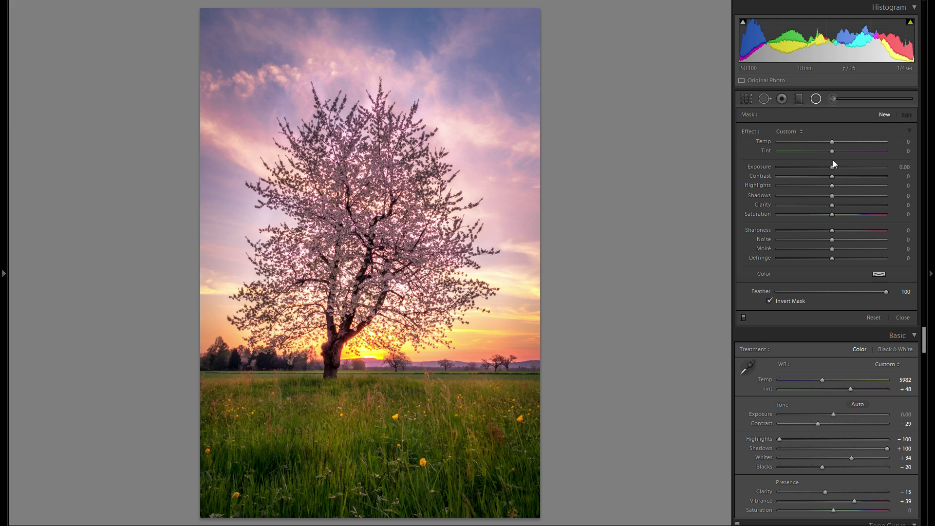
{"action": "left_click_drag", "start_coordinate": [834, 166], "coordinate": [826, 168]}
{"action": "left_click_drag", "start_coordinate": [345, 402], "coordinate": [435, 513]}
{"action": "left_click_drag", "start_coordinate": [370, 403], "coordinate": [432, 430]}
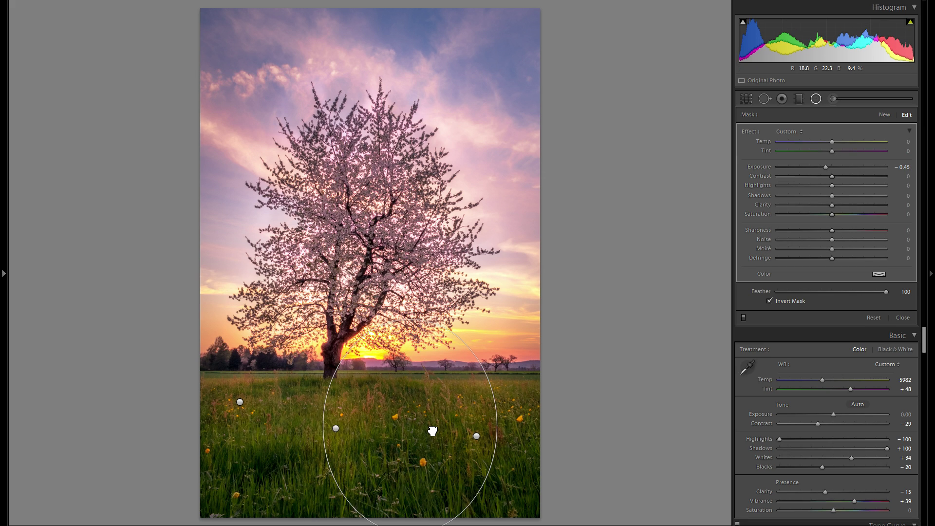
{"action": "left_click_drag", "start_coordinate": [494, 430], "coordinate": [473, 431]}
{"action": "left_click_drag", "start_coordinate": [430, 392], "coordinate": [351, 476]}
- Duplicate the darkening radial filter onto the meadow's right edge, lower left corner and lower center, widening the center copy across the grass
{"action": "right_click", "coordinate": [430, 401]}
{"action": "left_click", "coordinate": [440, 402]}
{"action": "right_click", "coordinate": [564, 396]}
{"action": "left_click", "coordinate": [589, 405]}
{"action": "right_click", "coordinate": [214, 462]}
{"action": "left_click", "coordinate": [239, 471]}
{"action": "left_click_drag", "start_coordinate": [401, 492], "coordinate": [545, 492]}
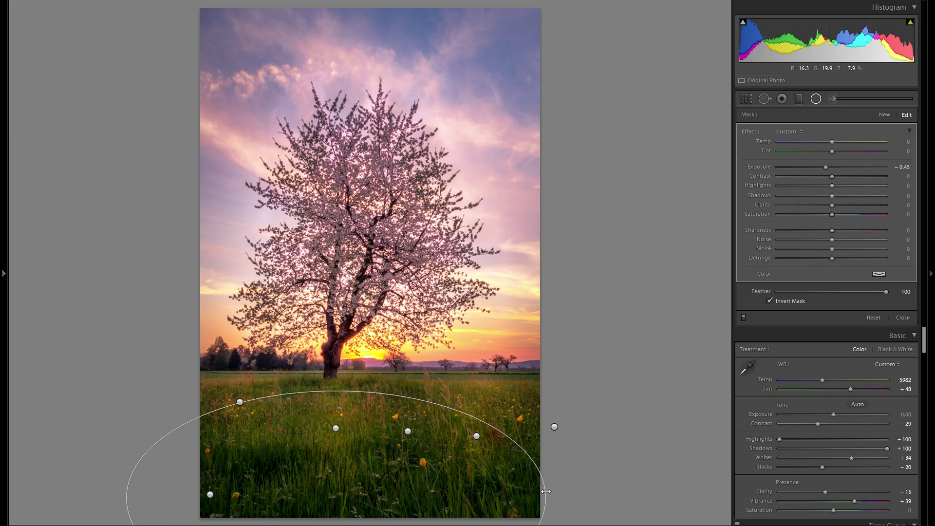
- Shift the lower center darkening radial filter toward the right, flatten its ellipse, and set its Exposure to -0.31
{"action": "left_click_drag", "start_coordinate": [413, 480], "coordinate": [451, 481]}
{"action": "left_click_drag", "start_coordinate": [384, 390], "coordinate": [387, 437]}
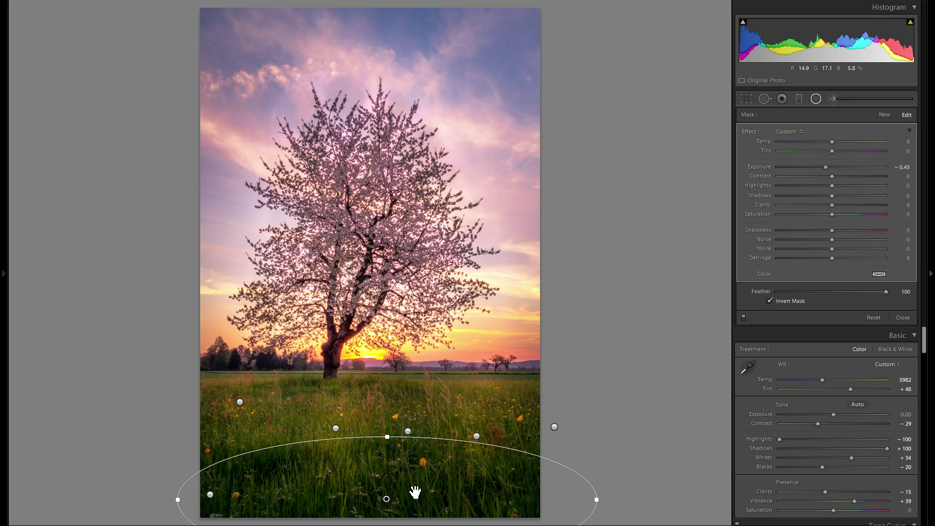
{"action": "left_click_drag", "start_coordinate": [825, 168], "coordinate": [827, 167]}
- Duplicate the wide darkening radial filter to the meadow's far edge right of the trunk and flatten the copy
{"action": "right_click", "coordinate": [441, 465]}
{"action": "key", "text": "Escape"}
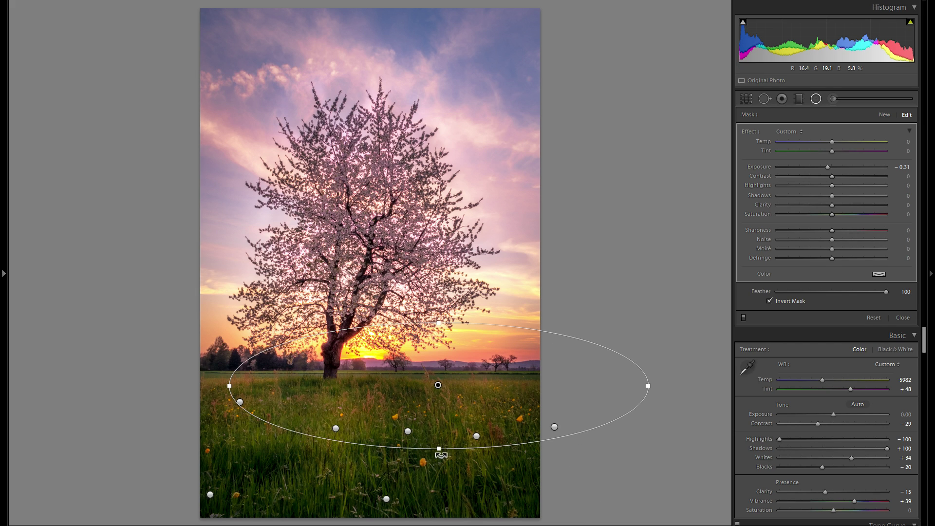
{"action": "left_click_drag", "start_coordinate": [445, 429], "coordinate": [470, 385]}
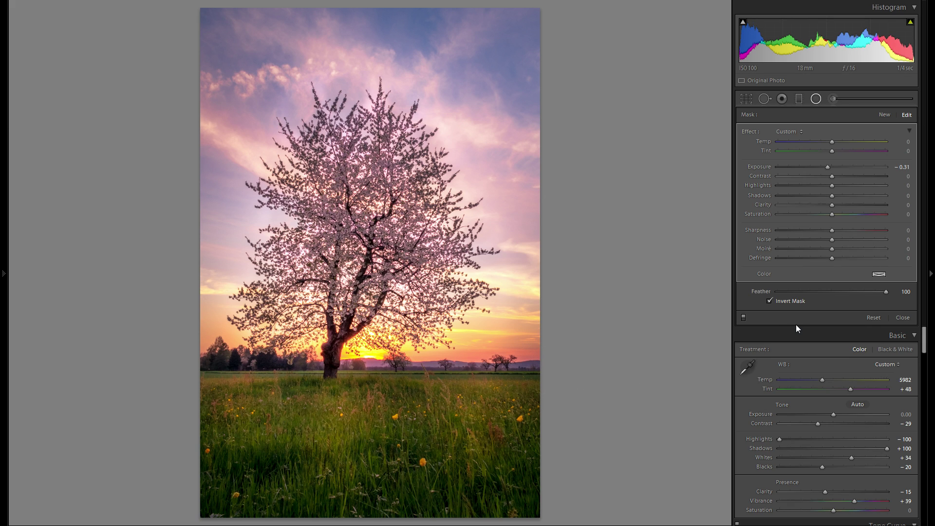
- Add a small flat radial filter with Exposure 0.60 on the far meadow right of the trunk, and duplicate it toward the right edge
{"action": "left_click", "coordinate": [883, 114]}
{"action": "mouse_move", "coordinate": [424, 379]}
{"action": "left_mouse_down"}
{"action": "mouse_move", "coordinate": [466, 380]}
{"action": "mouse_move", "coordinate": [430, 382]}
{"action": "left_mouse_up"}
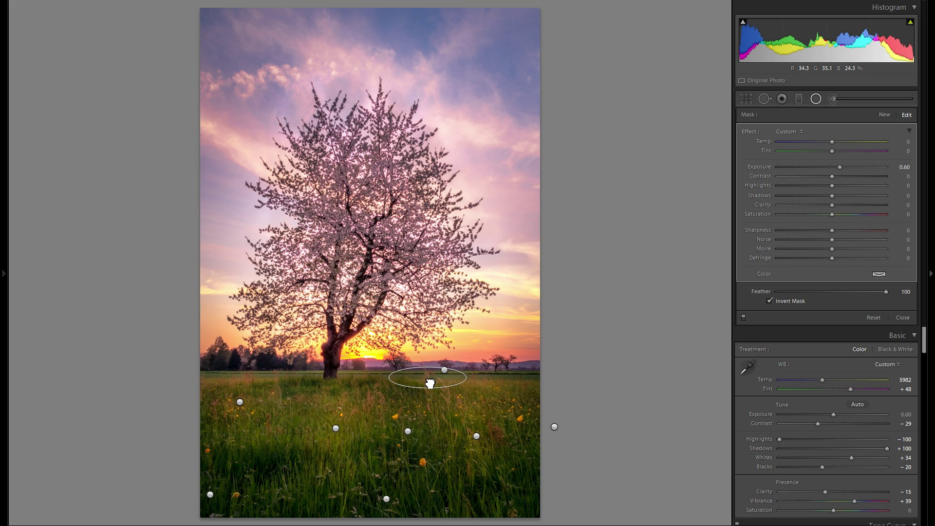
{"action": "right_click", "coordinate": [429, 381]}
{"action": "left_click", "coordinate": [453, 385]}
{"action": "left_click_drag", "start_coordinate": [438, 382], "coordinate": [522, 387]}
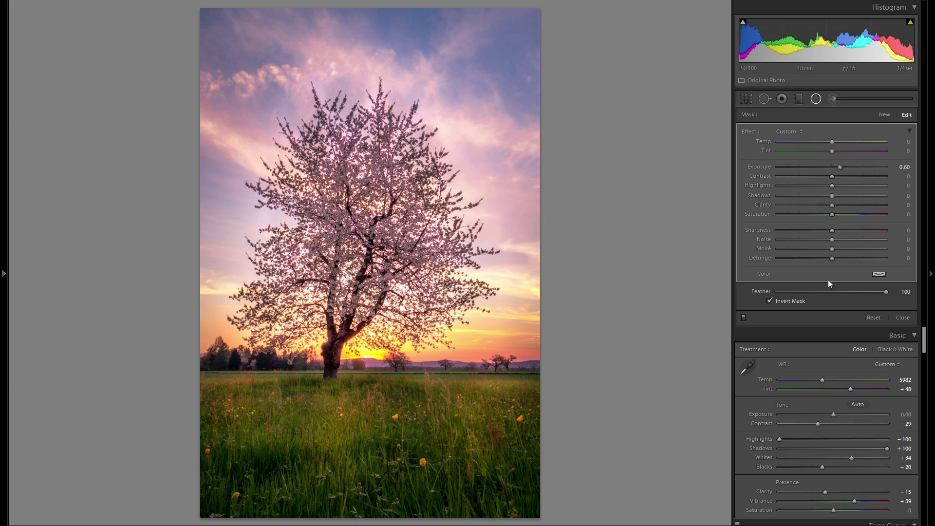
- Compare the photo with all radial filters disabled and re-enabled, and finish radial filter editing
{"action": "left_click", "coordinate": [744, 318]}
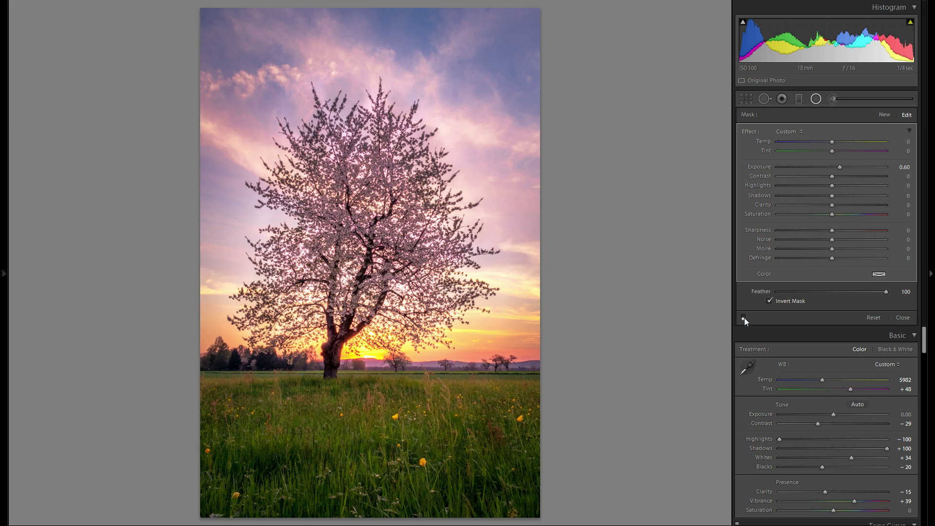
{"action": "left_click", "coordinate": [744, 318]}
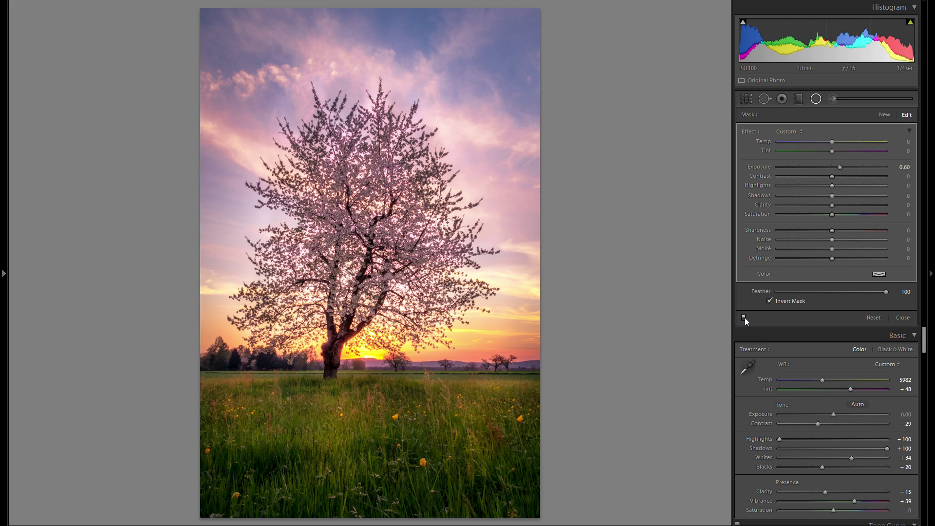
{"action": "left_click", "coordinate": [816, 99]}
- Refine the tree's existing brush adjustment by erasing parts of its mask with a size 30 eraser
{"action": "left_click", "coordinate": [832, 99]}
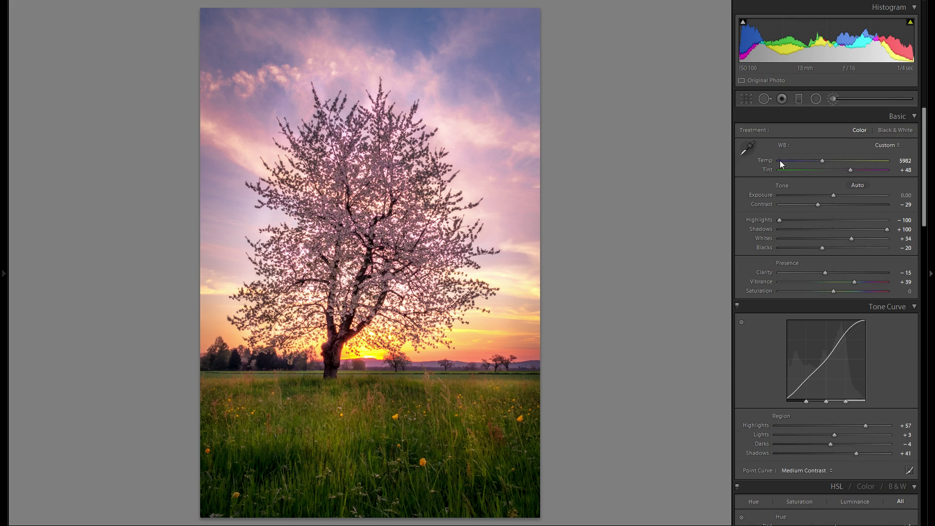
{"action": "left_click", "coordinate": [363, 204]}
{"action": "key", "text": "alt"}
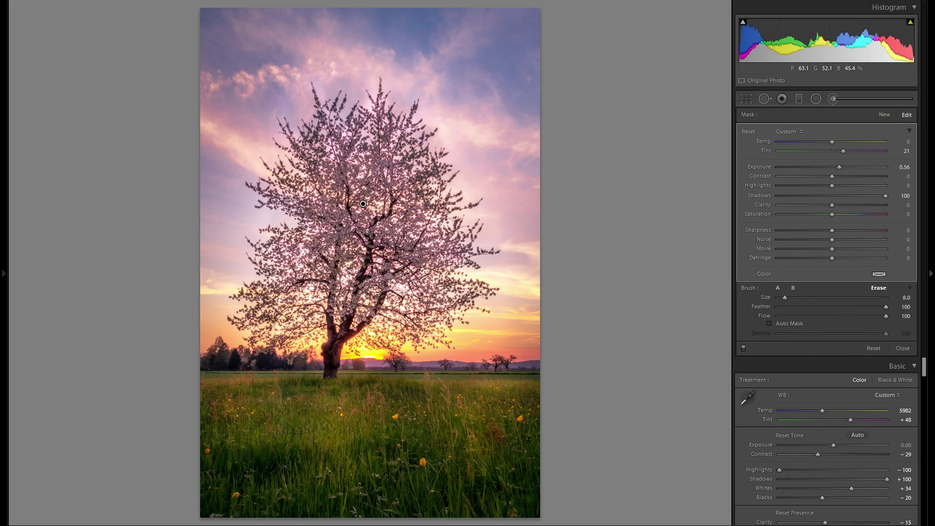
{"action": "scroll", "coordinate": [420, 397], "scroll_direction": "up", "scroll_amount": 5}
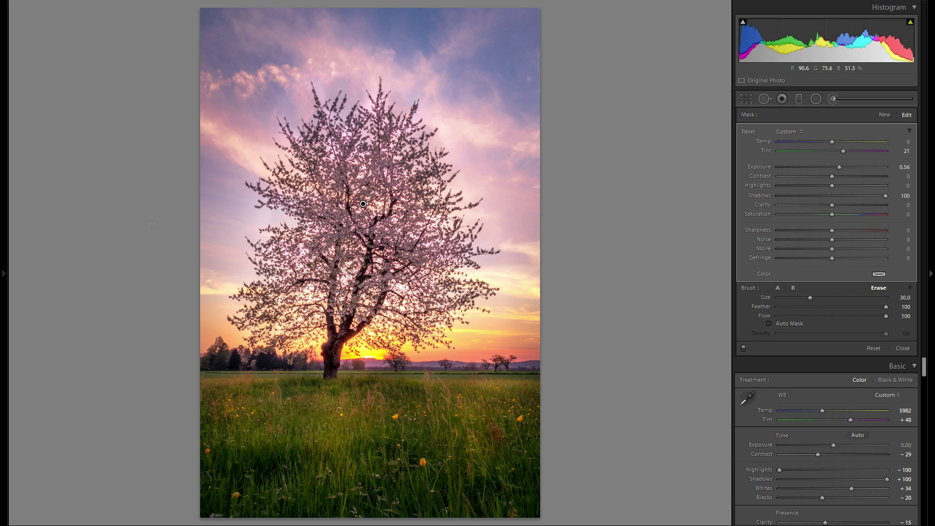
{"action": "key", "text": "alt"}
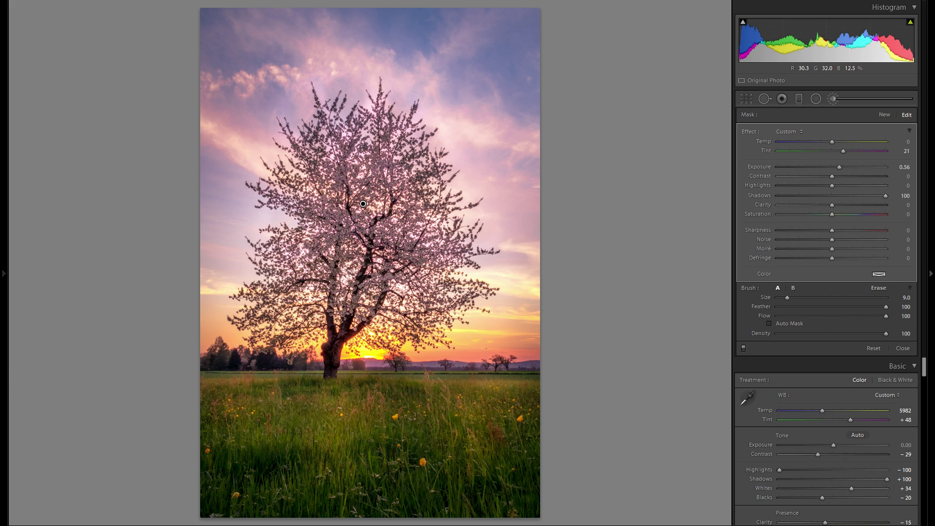
{"action": "left_click", "coordinate": [833, 99]}
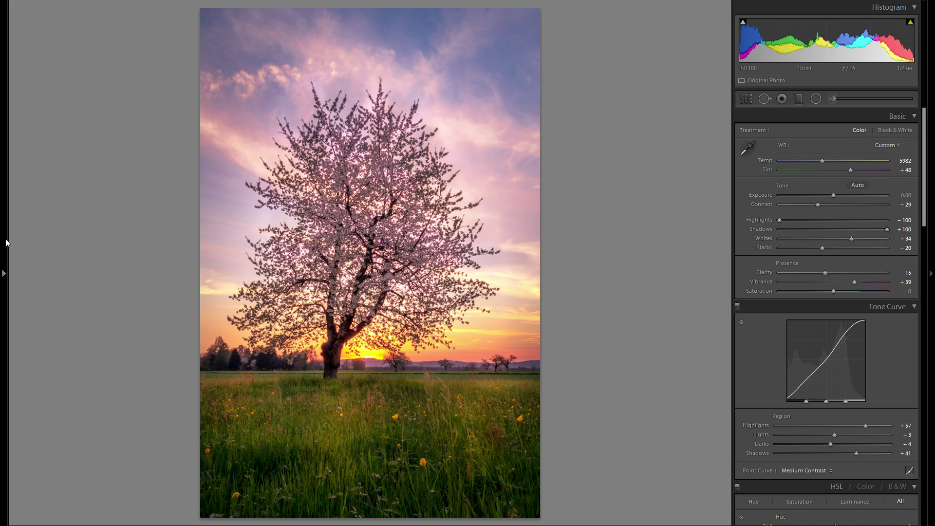
- Compare the original import state with the latest brush stroke state in the edit history
{"action": "mouse_move", "coordinate": [6, 243]}
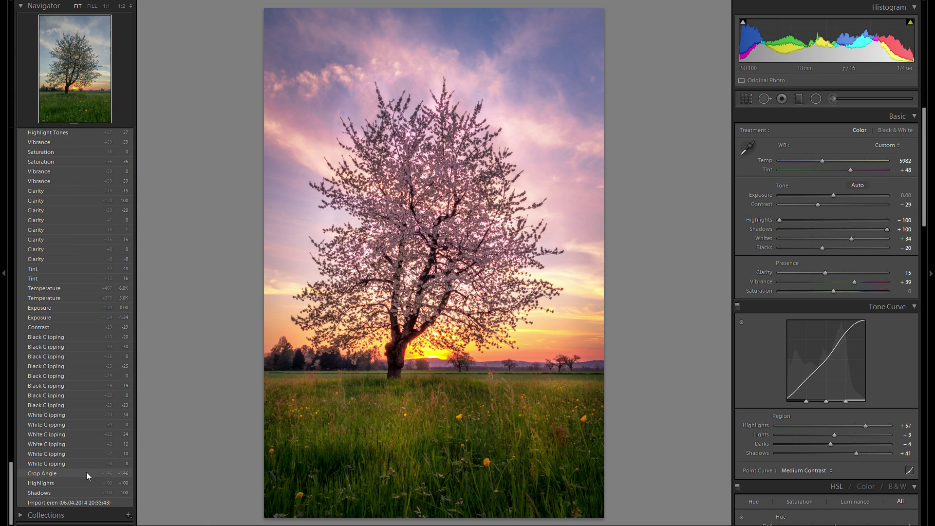
{"action": "left_click", "coordinate": [73, 501]}
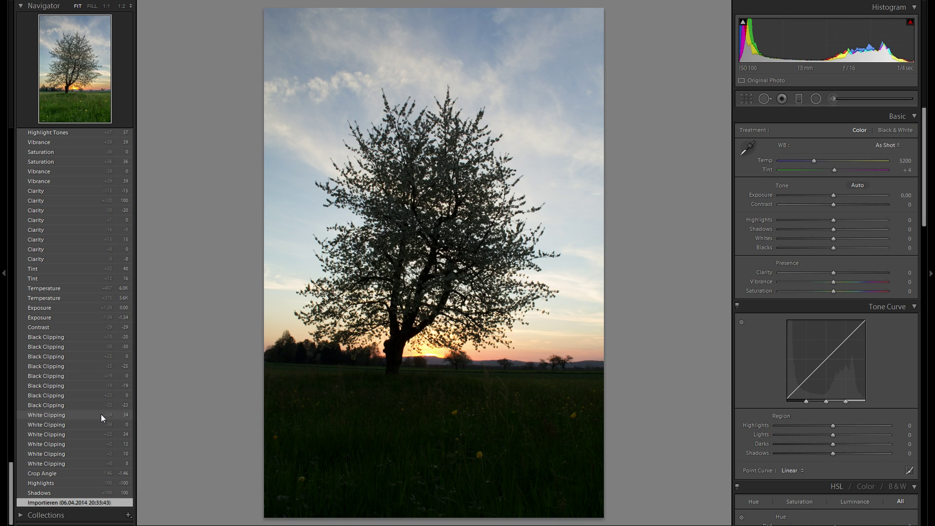
{"action": "scroll", "coordinate": [91, 413], "scroll_direction": "up", "scroll_amount": 15}
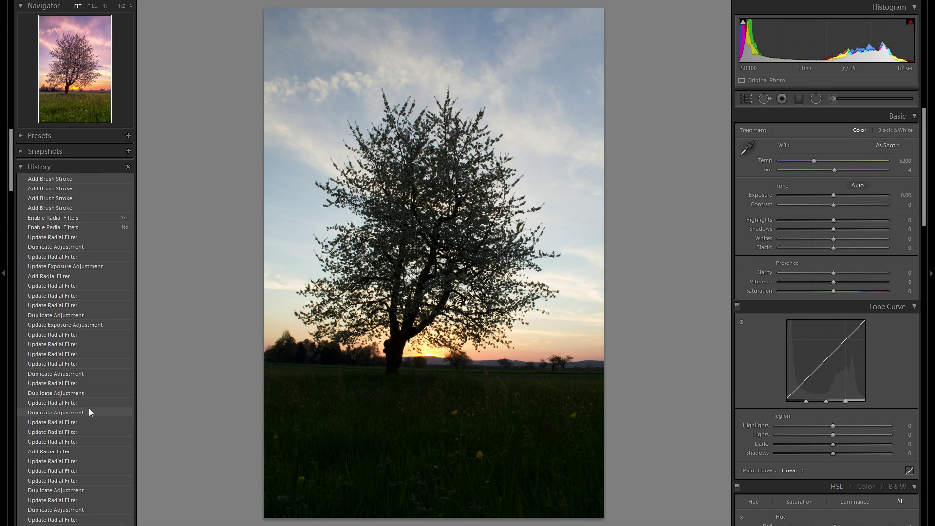
{"action": "left_click", "coordinate": [108, 179]}
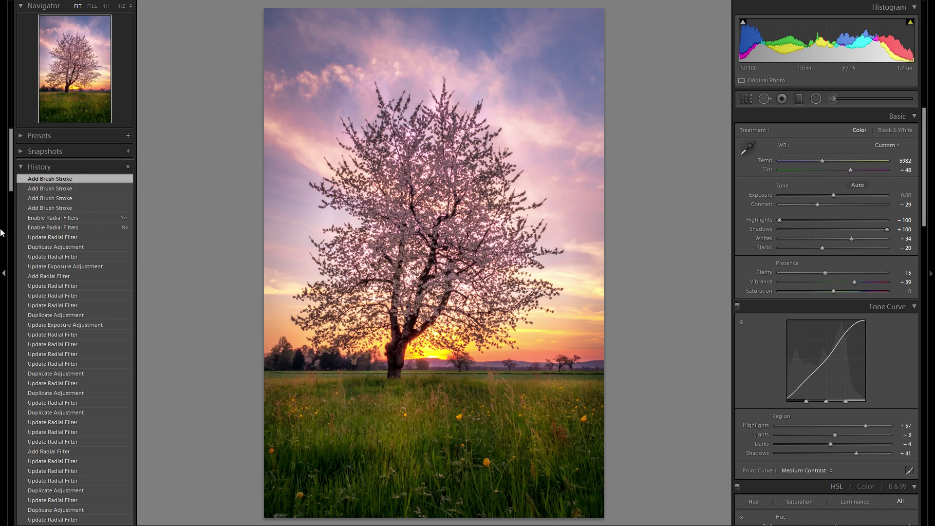
{"action": "left_click", "coordinate": [2, 233]}
- Inspect the meadow, horizon, blossom branches and sky of the finished photo at close range
{"action": "left_click", "coordinate": [330, 451]}
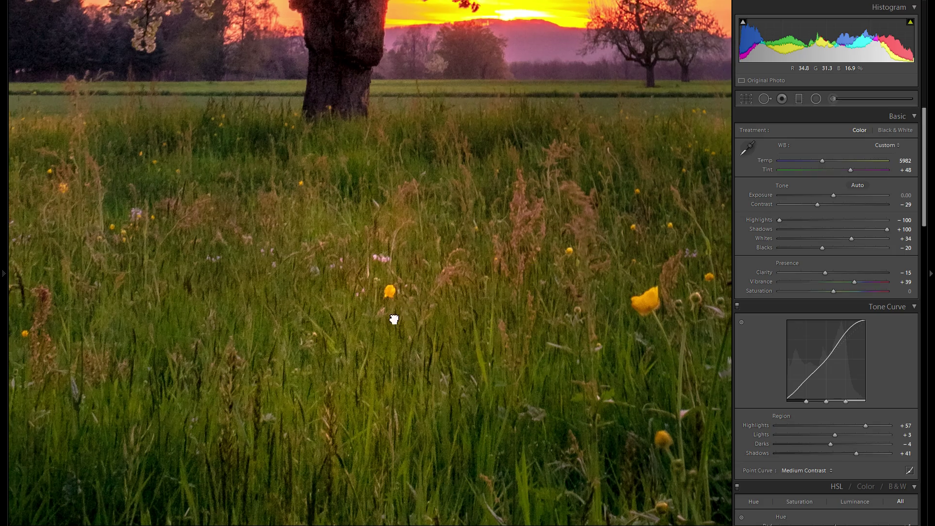
{"action": "left_click", "coordinate": [394, 319]}
{"action": "left_click", "coordinate": [360, 347]}
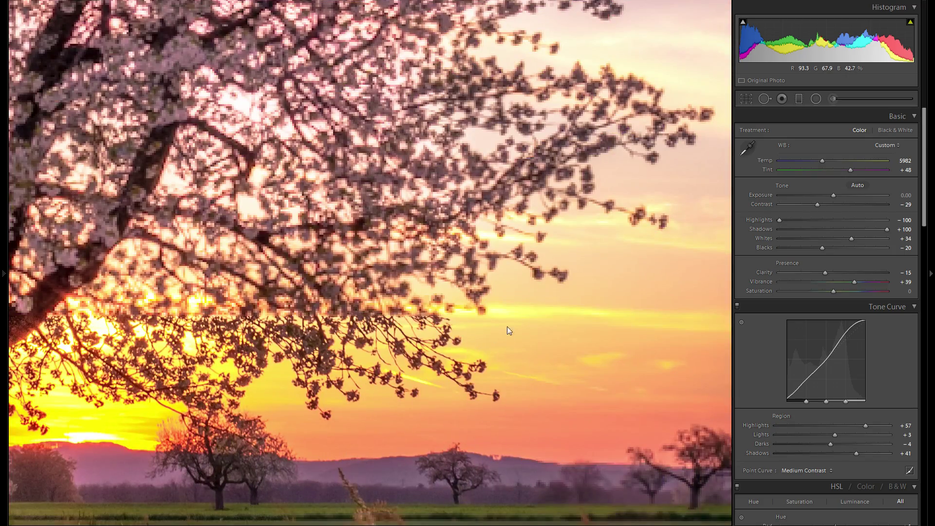
{"action": "left_click", "coordinate": [507, 327]}
{"action": "left_click", "coordinate": [321, 422]}
{"action": "left_click_drag", "start_coordinate": [456, 374], "coordinate": [470, 417]}
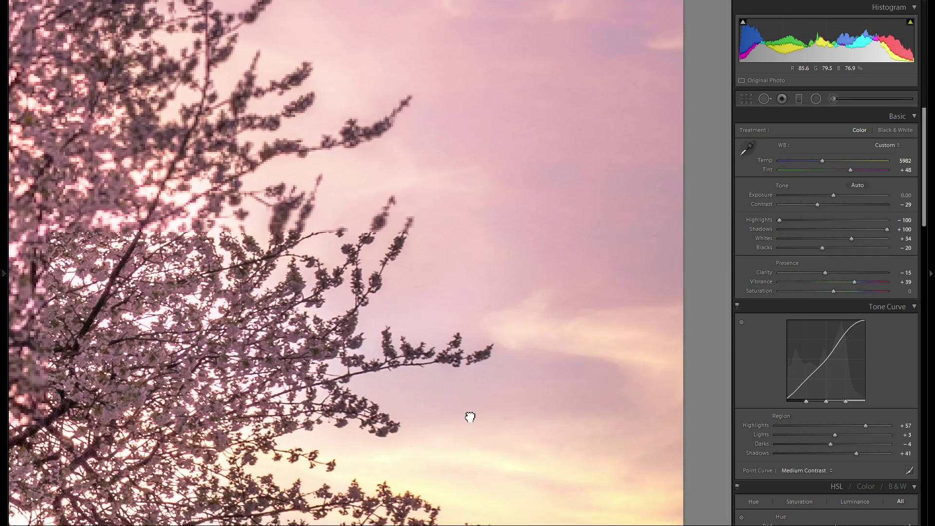
{"action": "left_click_drag", "start_coordinate": [421, 180], "coordinate": [445, 434]}
{"action": "left_click_drag", "start_coordinate": [424, 221], "coordinate": [477, 391]}
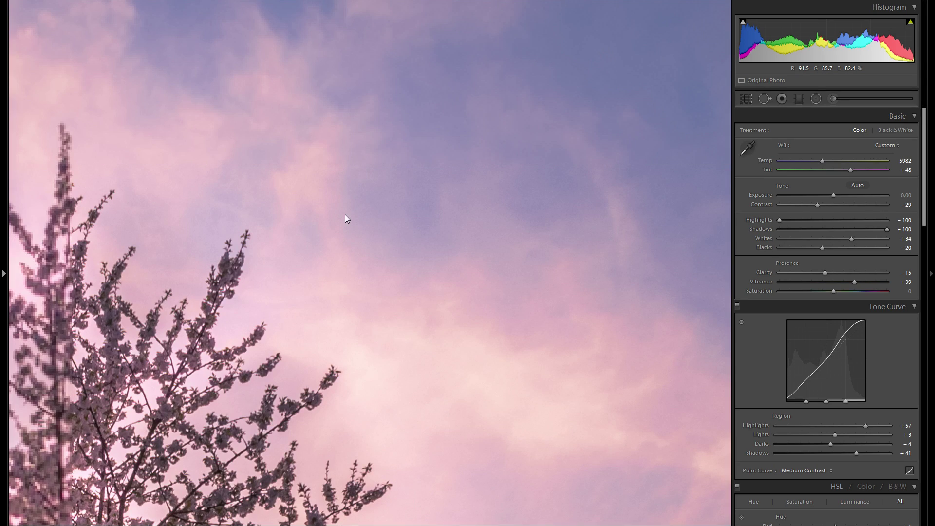
{"action": "left_click", "coordinate": [389, 214]}
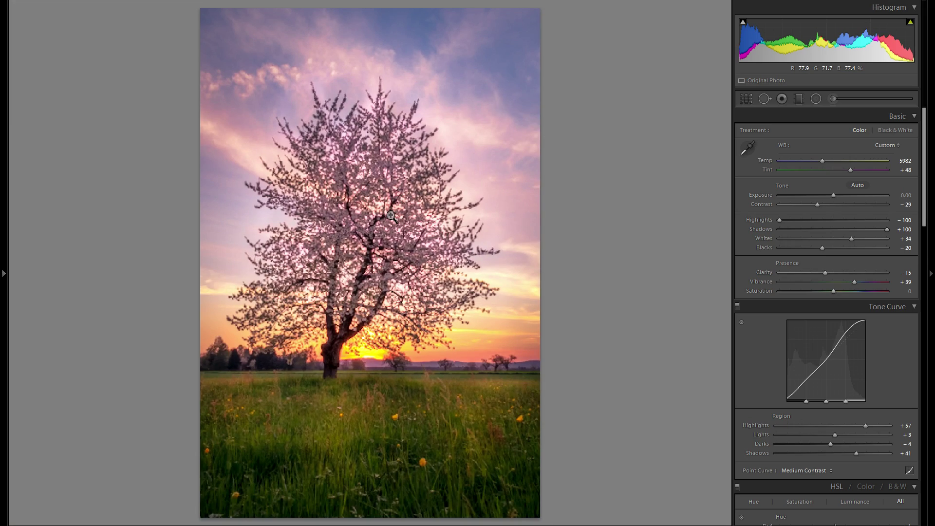